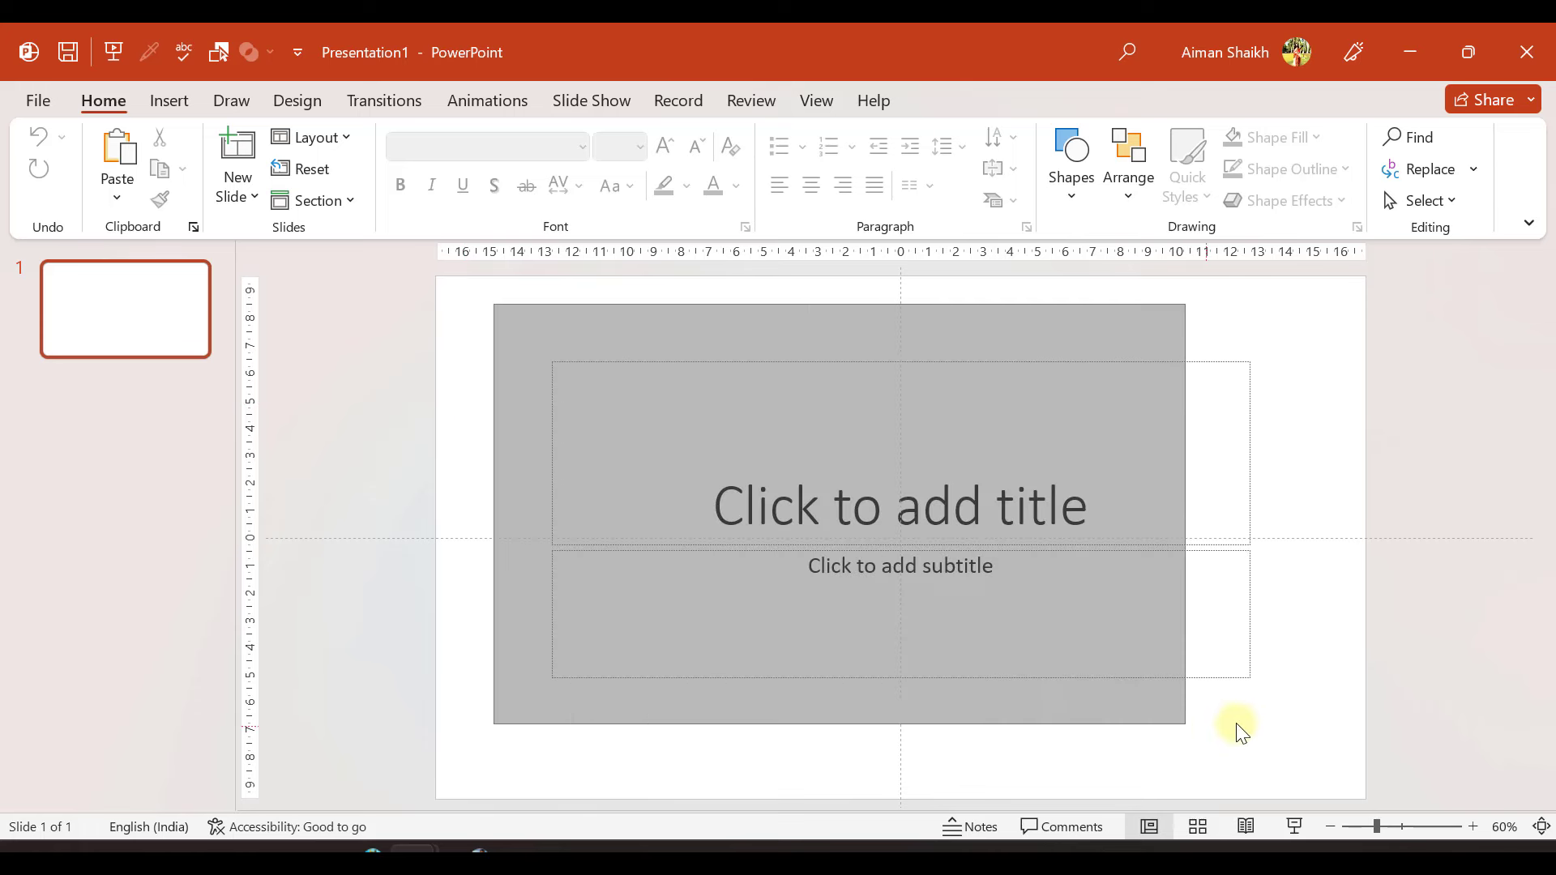
- Delete the title and subtitle placeholders and draw a tall rectangle down the slide's left edge
{"action": "key", "text": "Delete"}
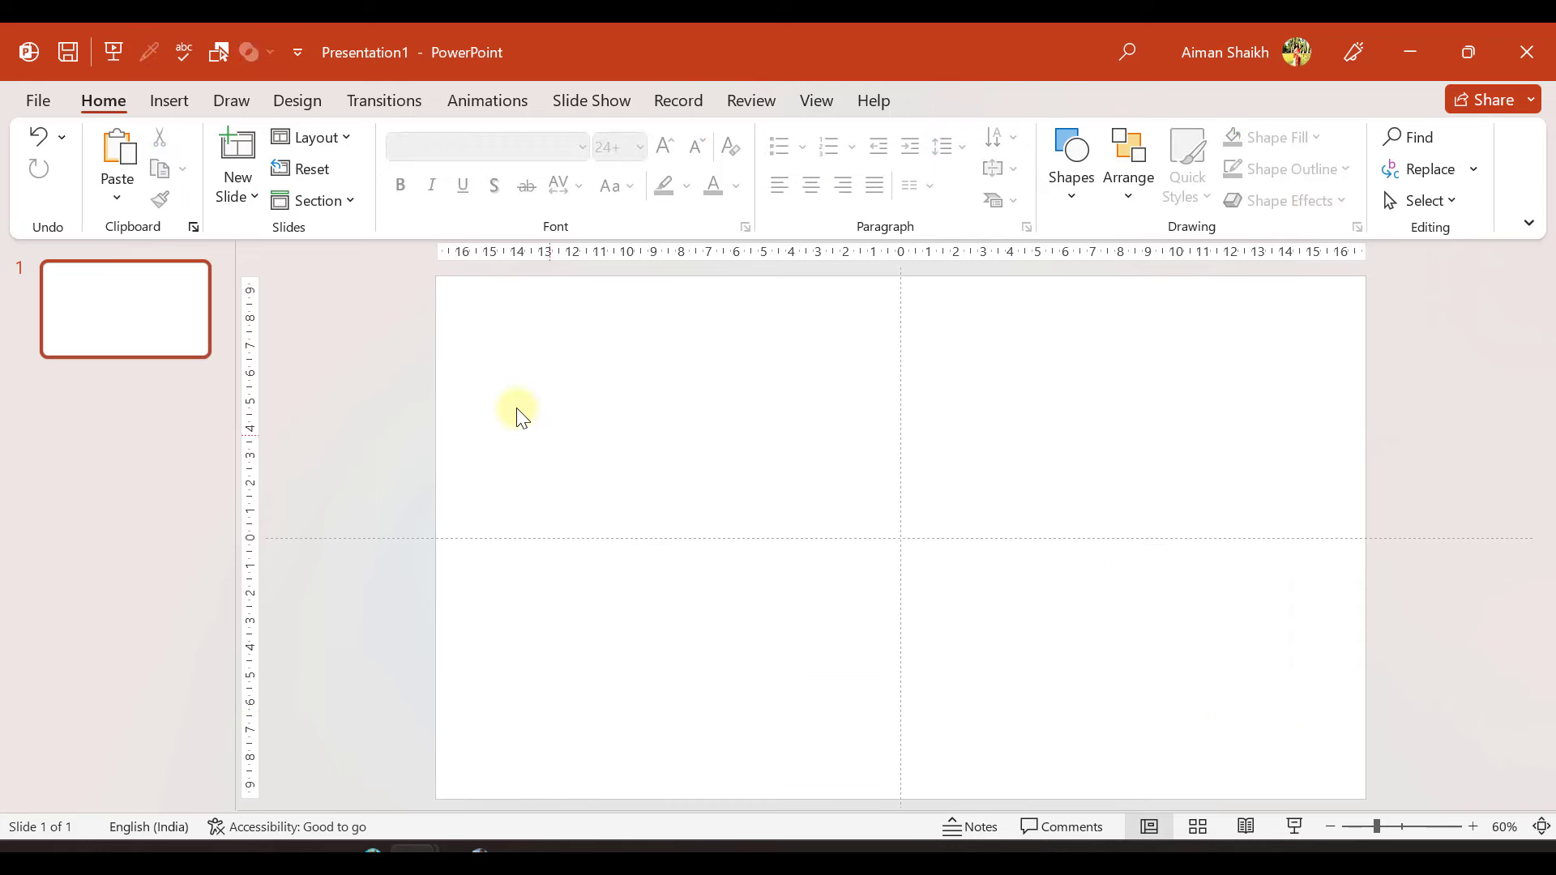
{"action": "left_click", "coordinate": [169, 100]}
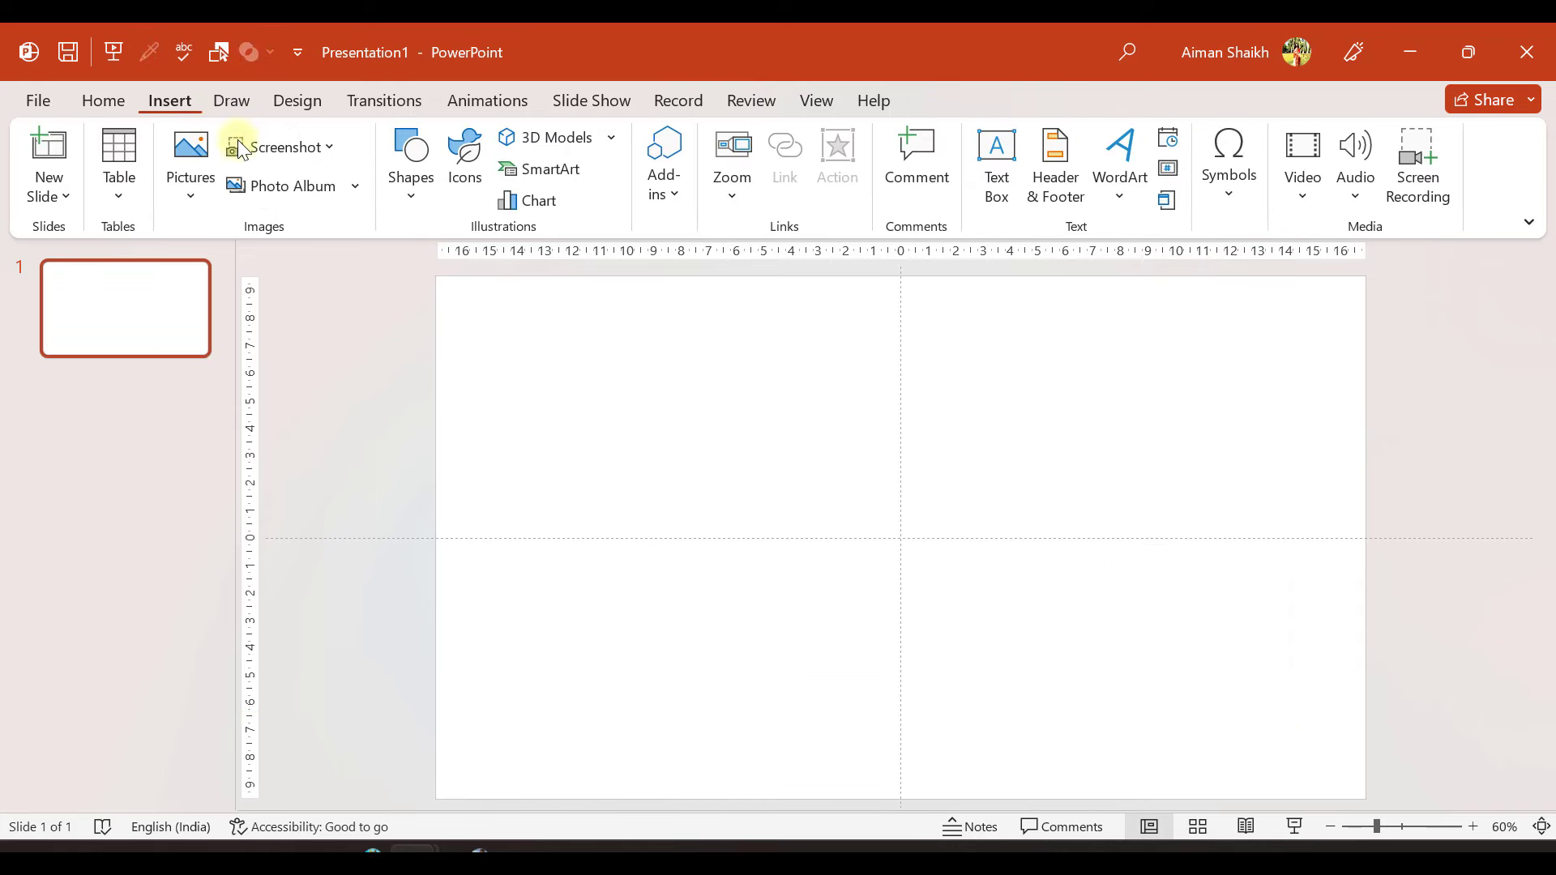
{"action": "left_click", "coordinate": [413, 185]}
{"action": "left_click", "coordinate": [451, 263]}
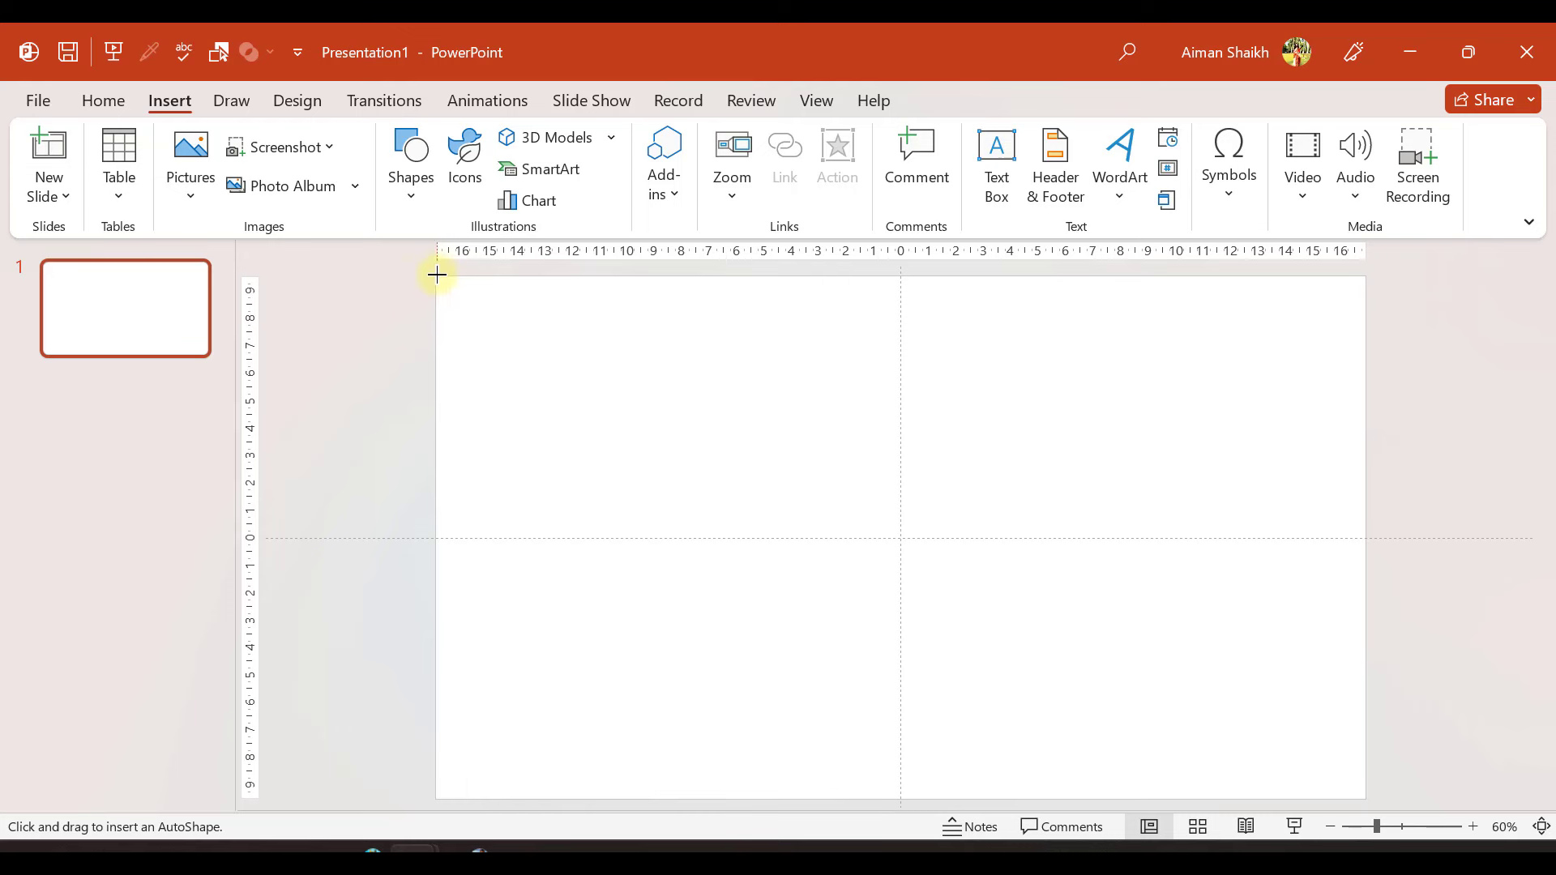
{"action": "left_click_drag", "start_coordinate": [437, 276], "coordinate": [568, 800]}
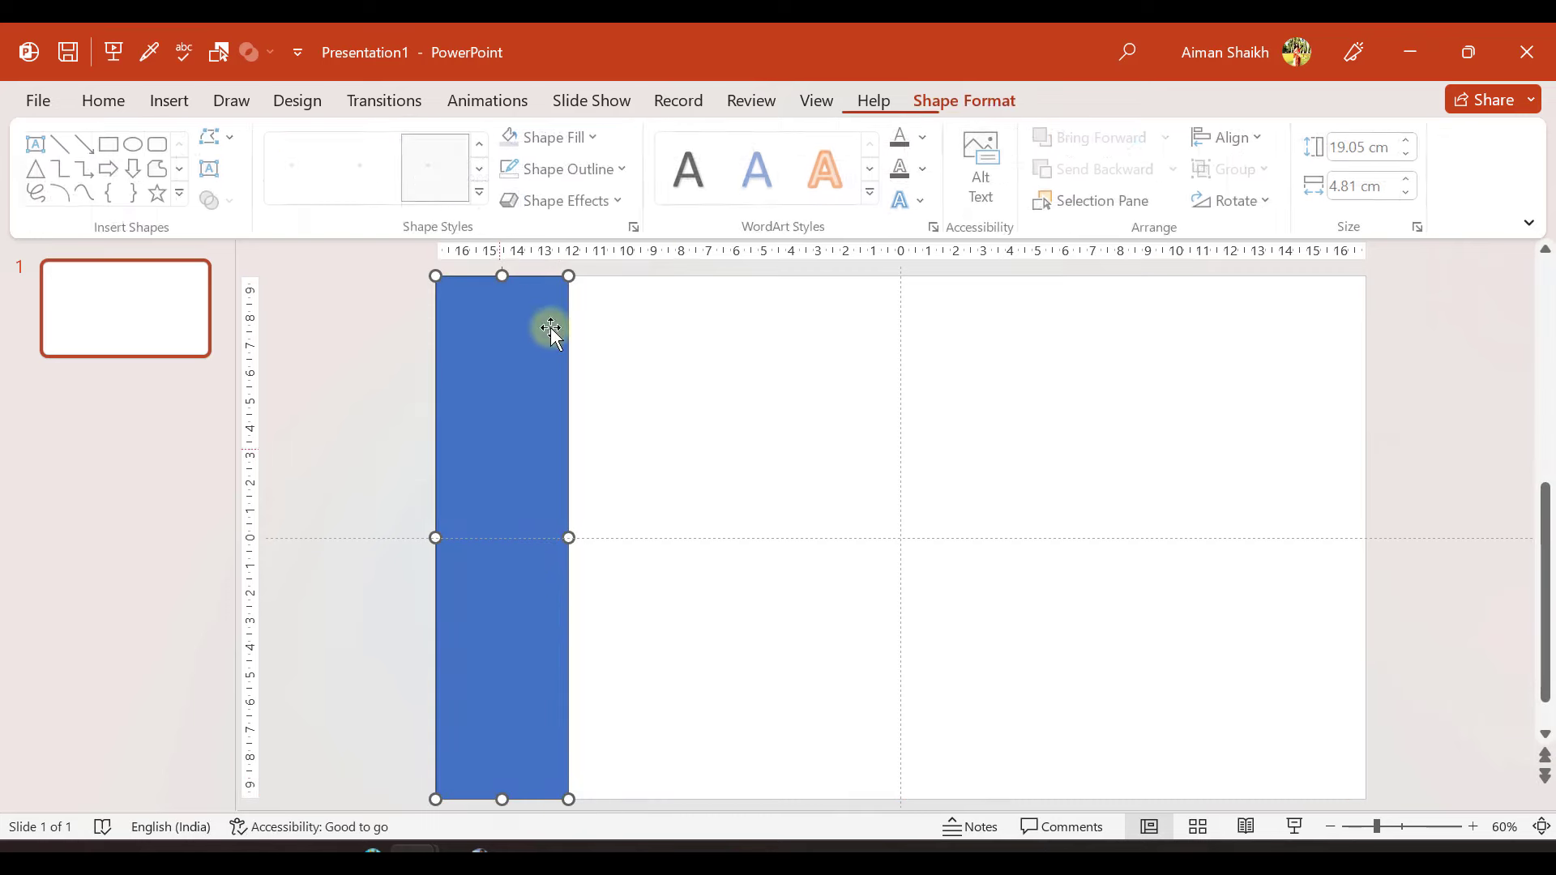
- Remove the blue rectangle's outline and duplicate it with Ctrl+D
{"action": "left_click", "coordinate": [616, 169]}
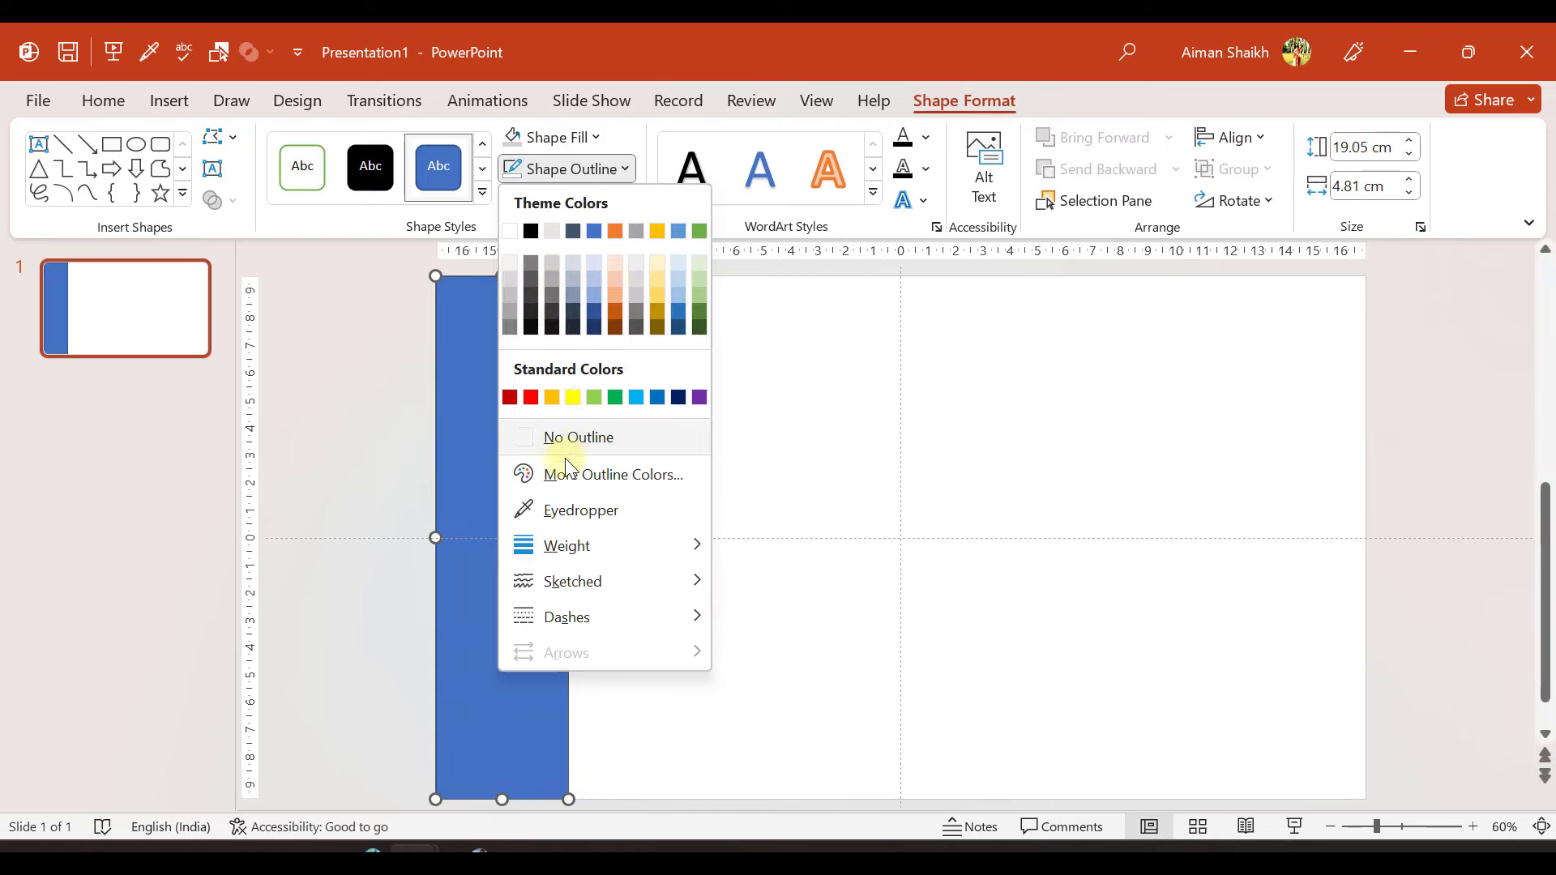
{"action": "left_click", "coordinate": [572, 438]}
{"action": "left_click", "coordinate": [355, 386]}
{"action": "left_click", "coordinate": [508, 402]}
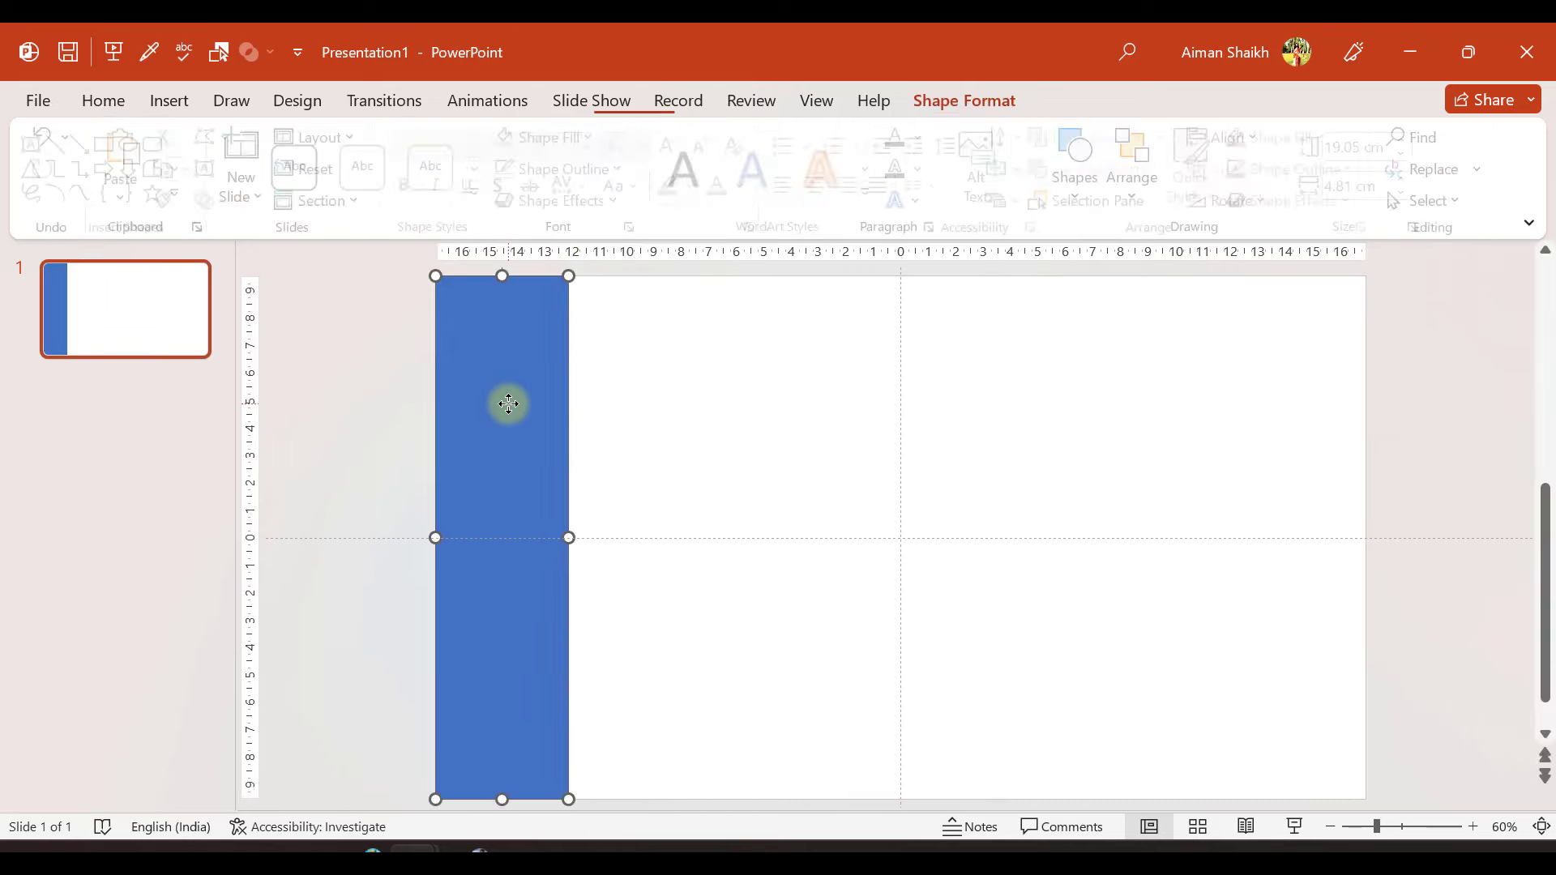
{"action": "key", "text": "ctrl+d"}
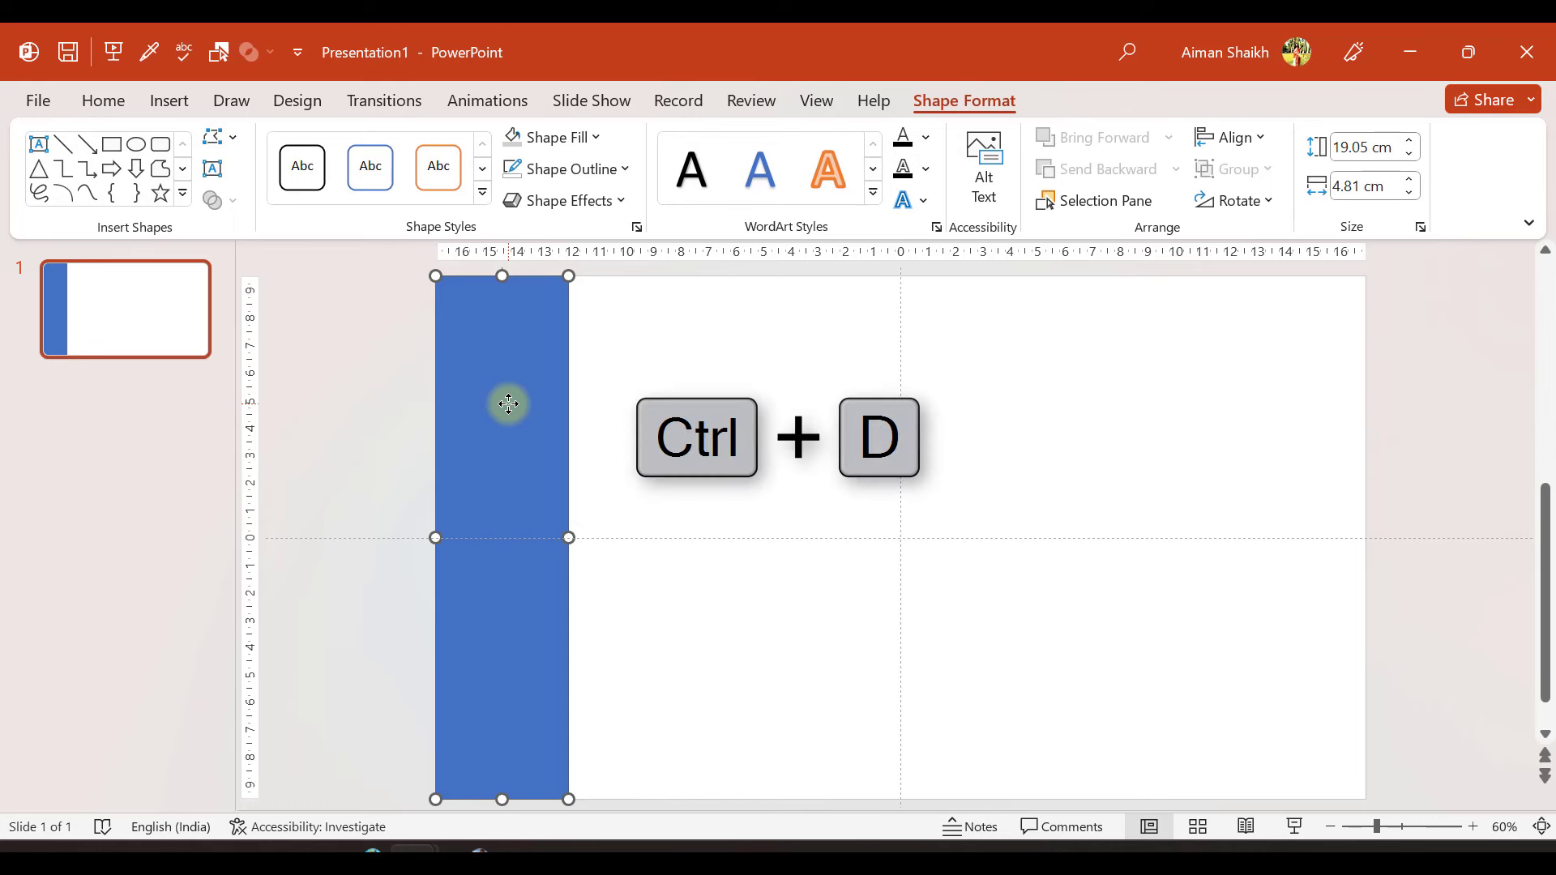
- Place the duplicate beside the original strip and repeat to make four strips
{"action": "left_click_drag", "start_coordinate": [508, 403], "coordinate": [628, 392]}
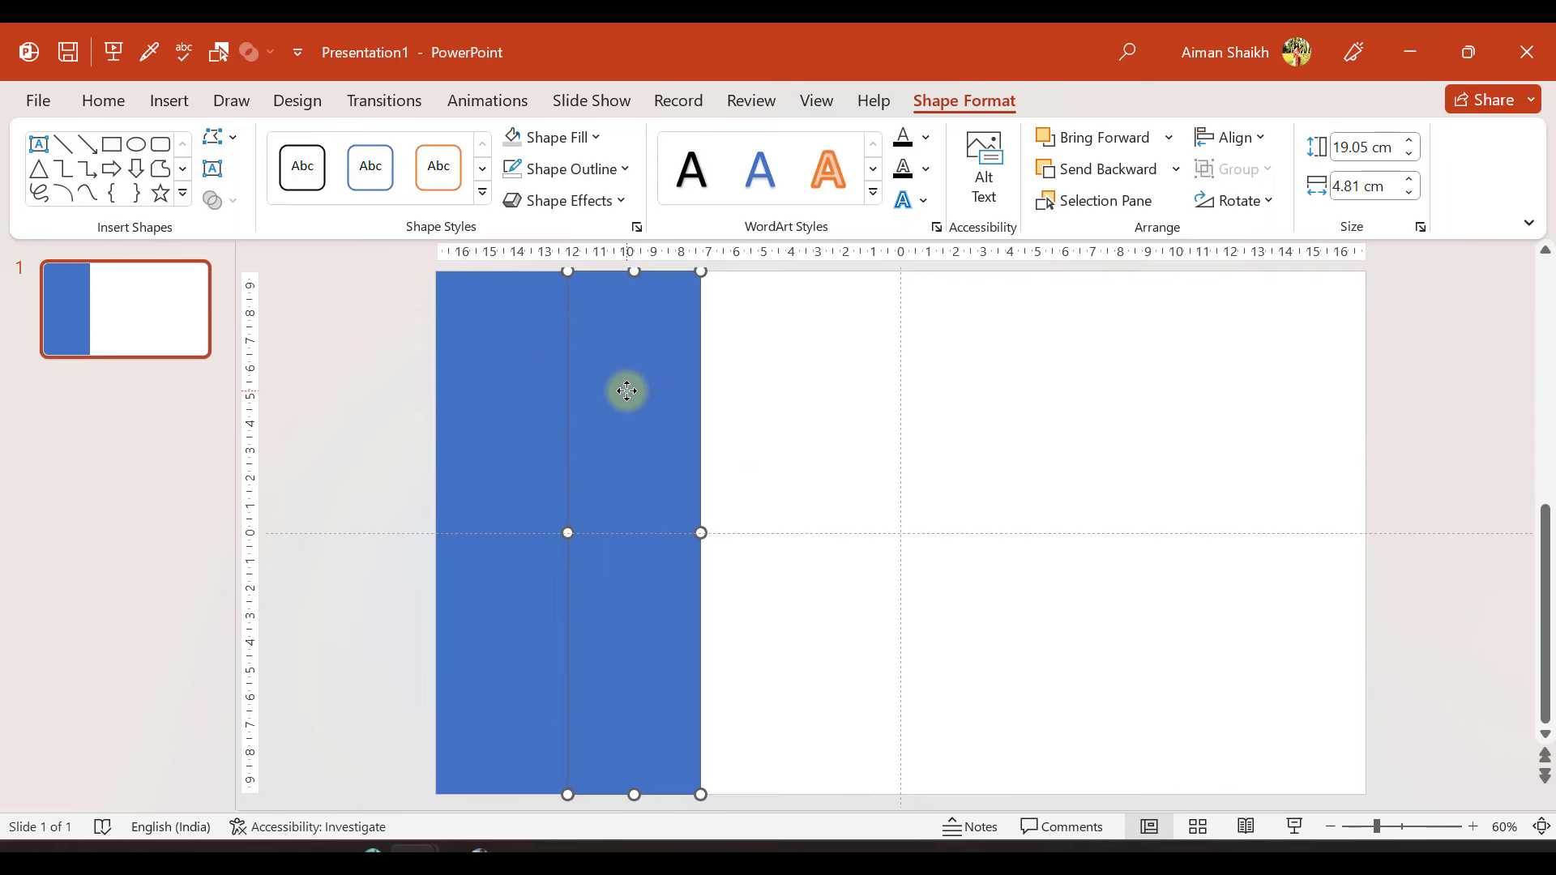
{"action": "key", "text": "ctrl+d"}
{"action": "key", "text": "ctrl+d"}
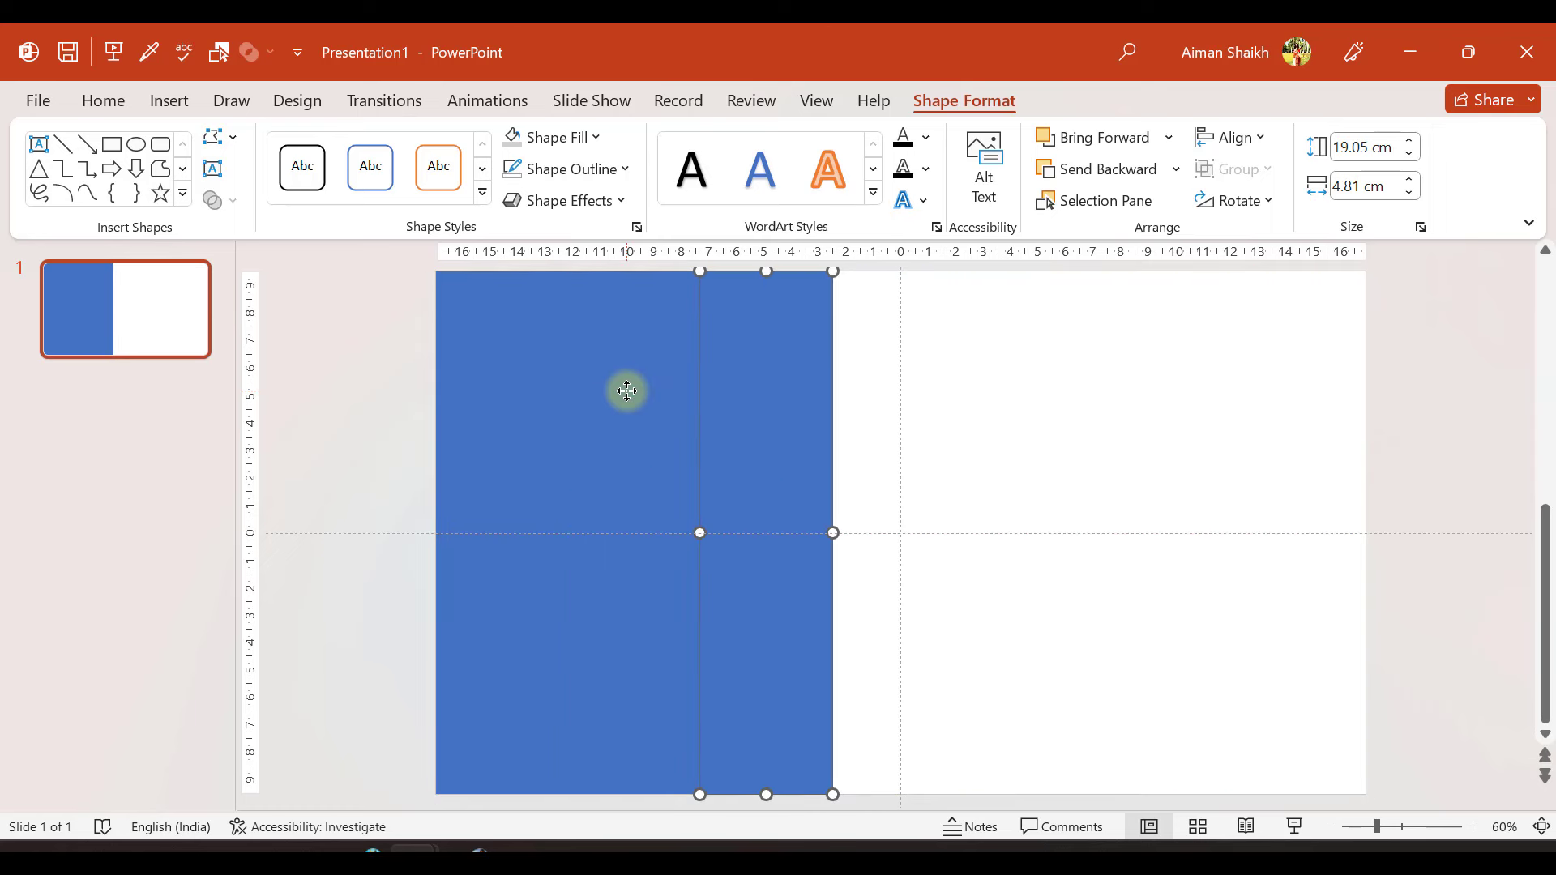
{"action": "left_click", "coordinate": [410, 380]}
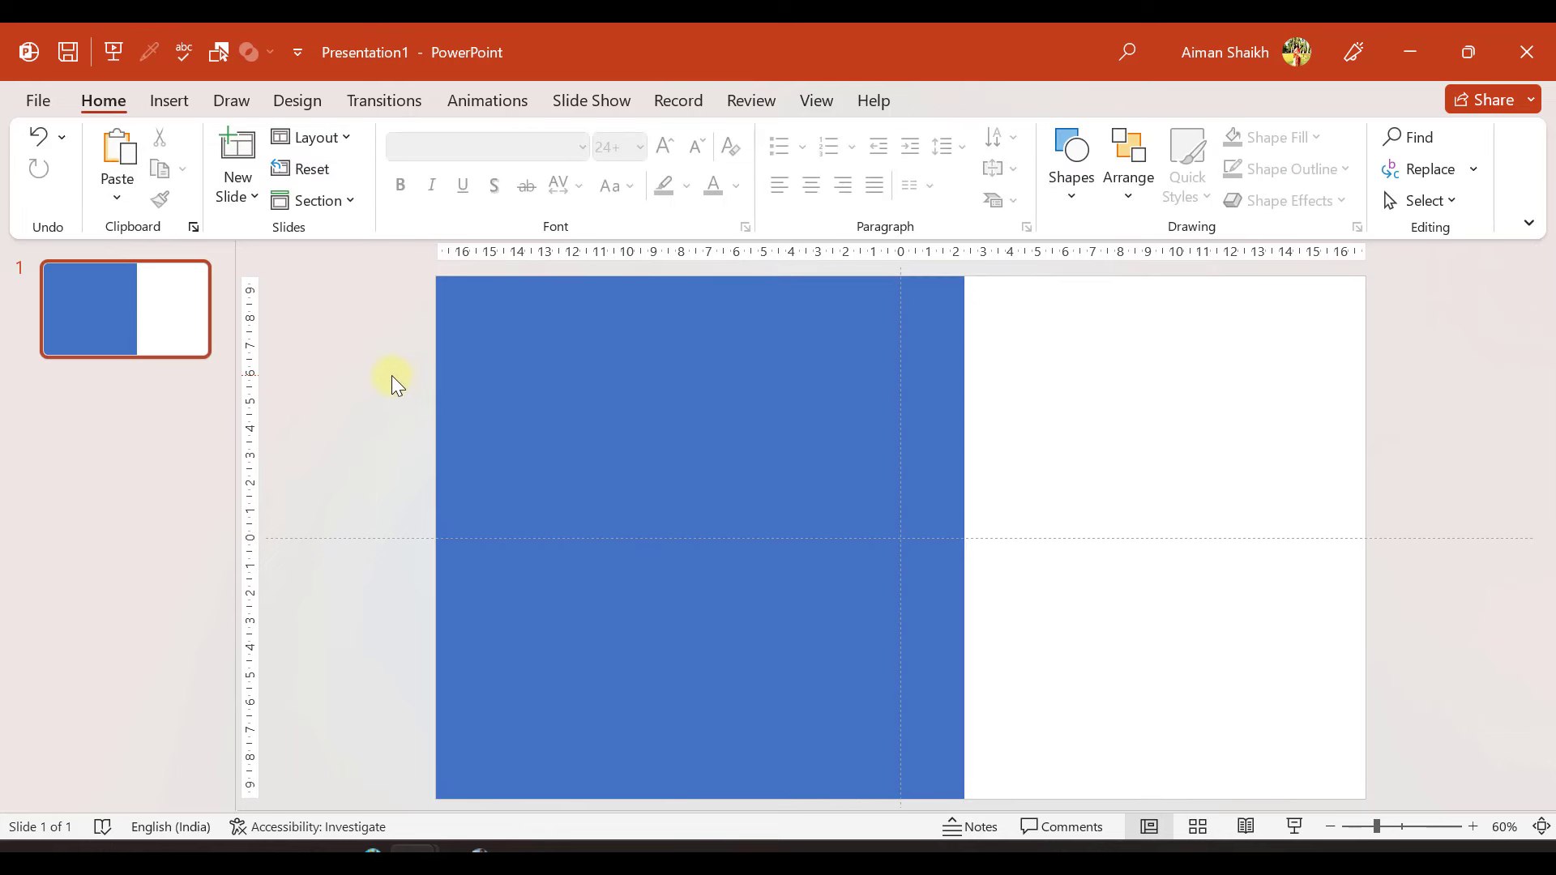
- Group all four strips and stretch the group to the slide's right edge
{"action": "scroll", "coordinate": [381, 348], "scroll_direction": "down", "scroll_amount": 1}
{"action": "left_click_drag", "start_coordinate": [444, 287], "coordinate": [1057, 780]}
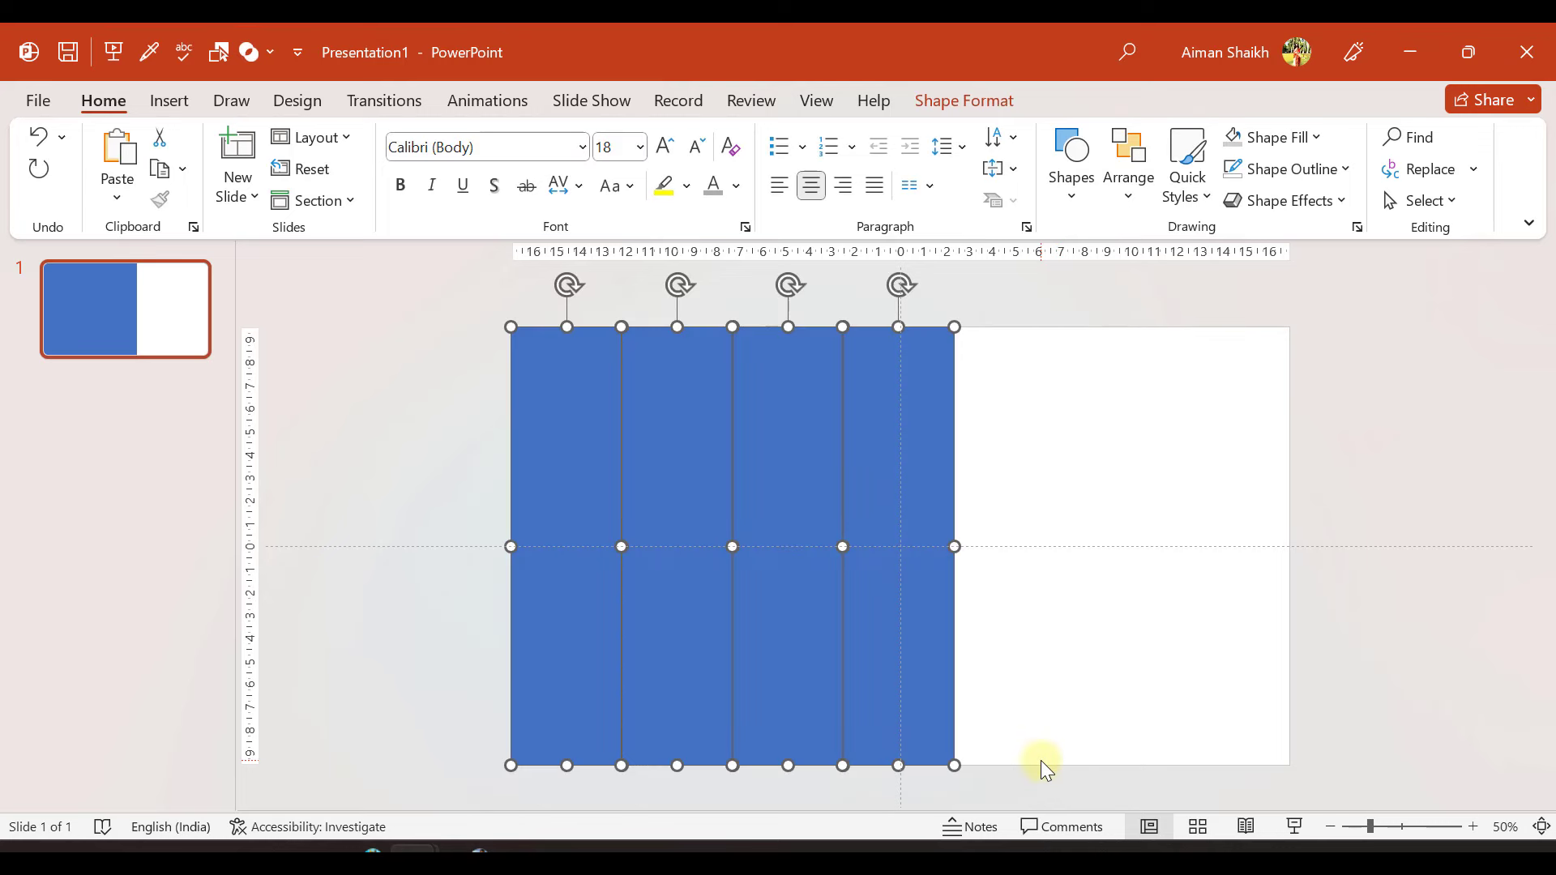
{"action": "key", "text": "ctrl+g"}
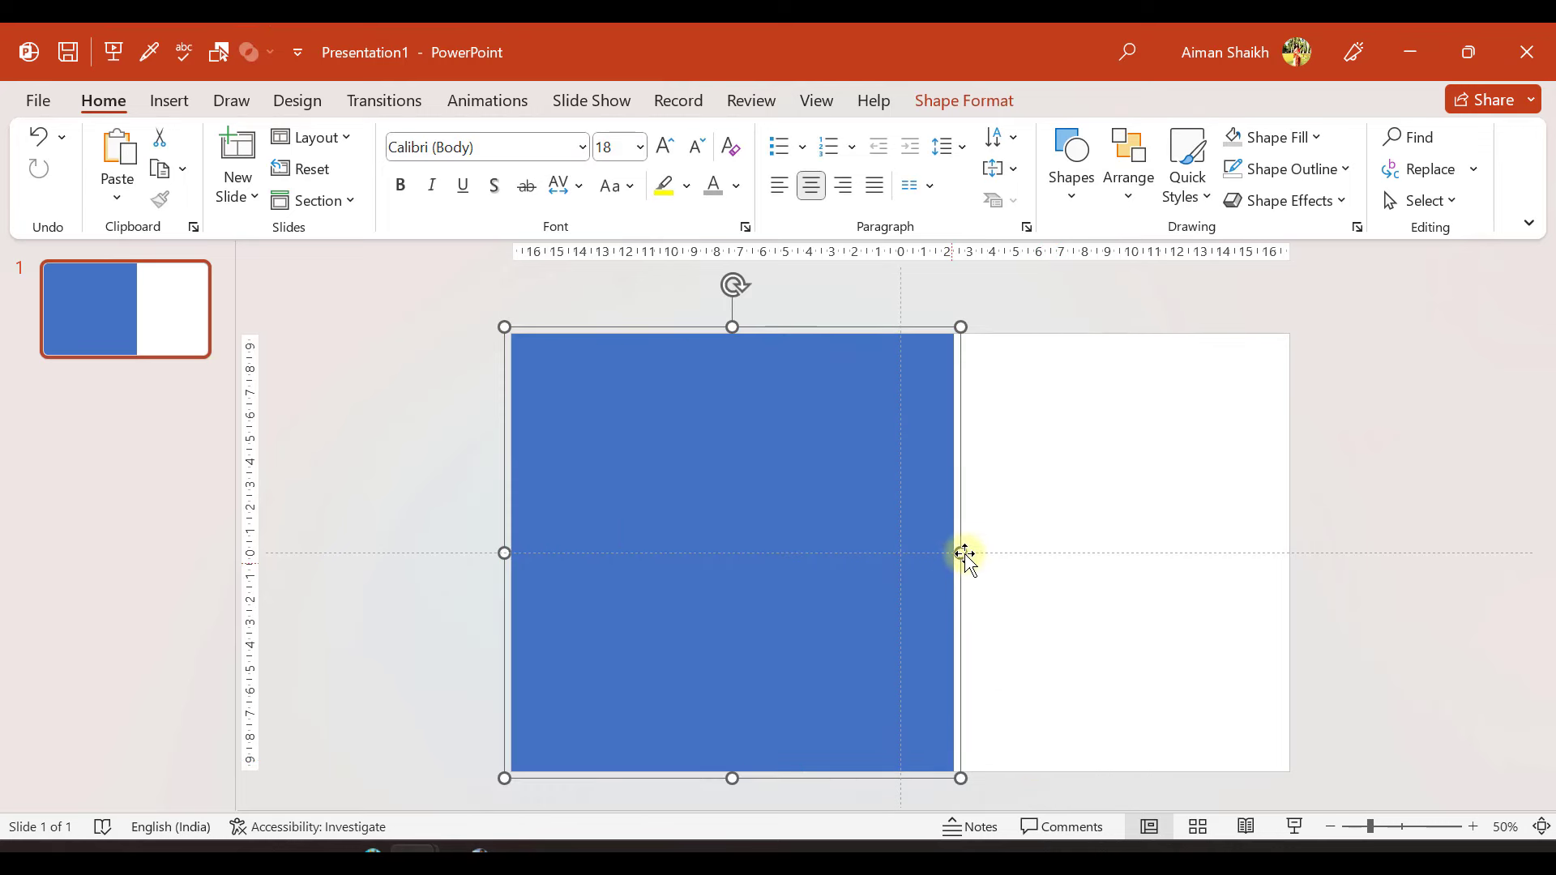
{"action": "left_click_drag", "start_coordinate": [962, 552], "coordinate": [1289, 518]}
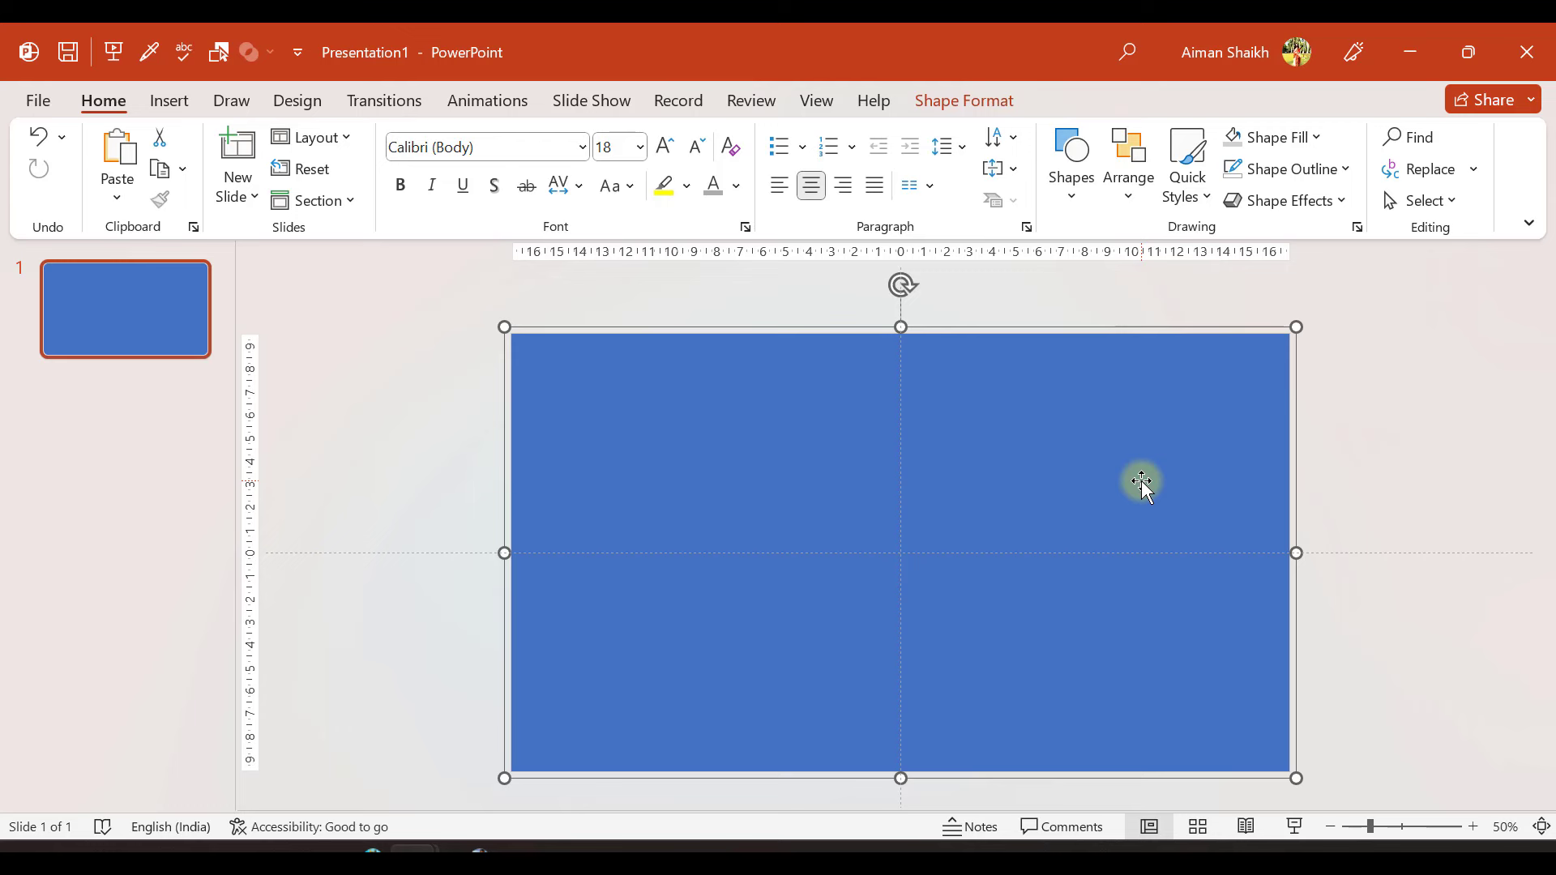
- Ungroup the stretched group into four separate rectangles
{"action": "right_click", "coordinate": [985, 420]}
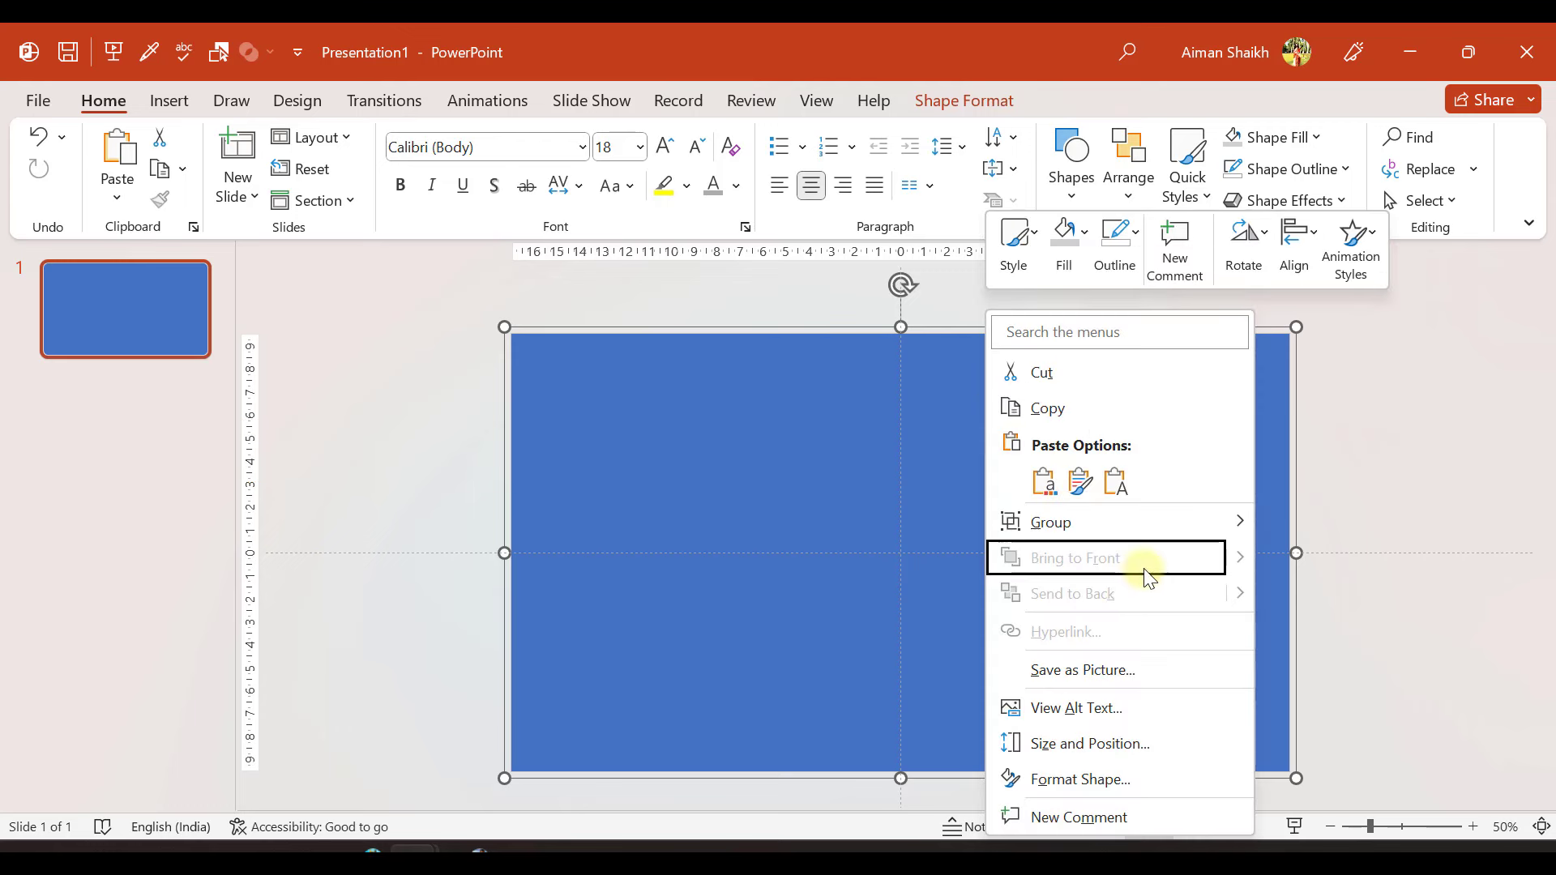
{"action": "mouse_move", "coordinate": [1175, 527]}
{"action": "left_click", "coordinate": [1296, 598]}
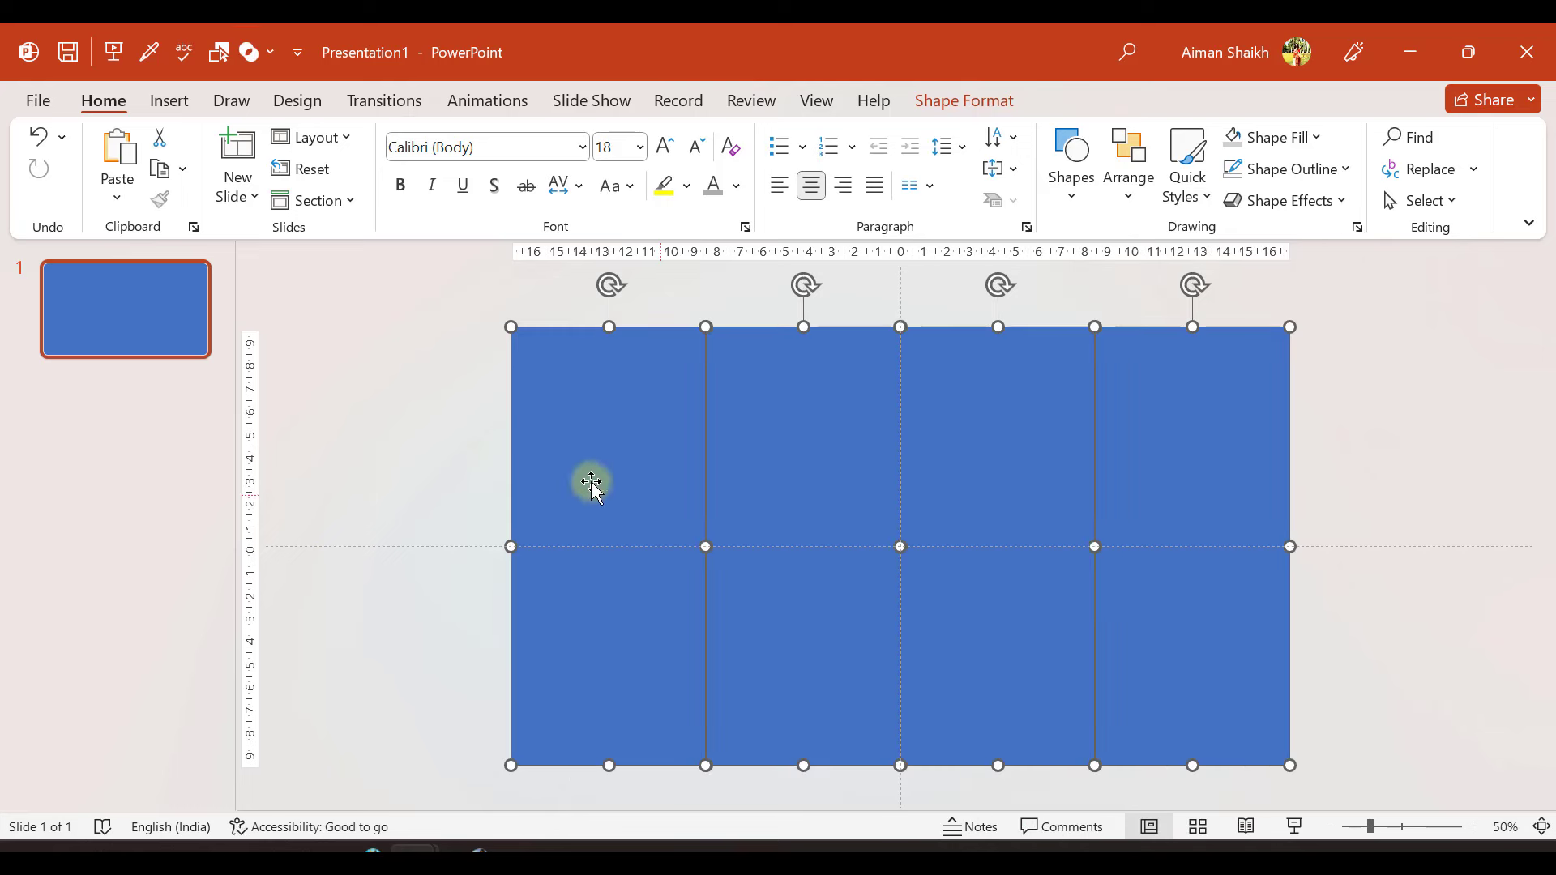
{"action": "left_click", "coordinate": [386, 456]}
- Check each of the four strips individually, then open a new browser window
{"action": "left_click", "coordinate": [548, 449]}
{"action": "left_click", "coordinate": [884, 428]}
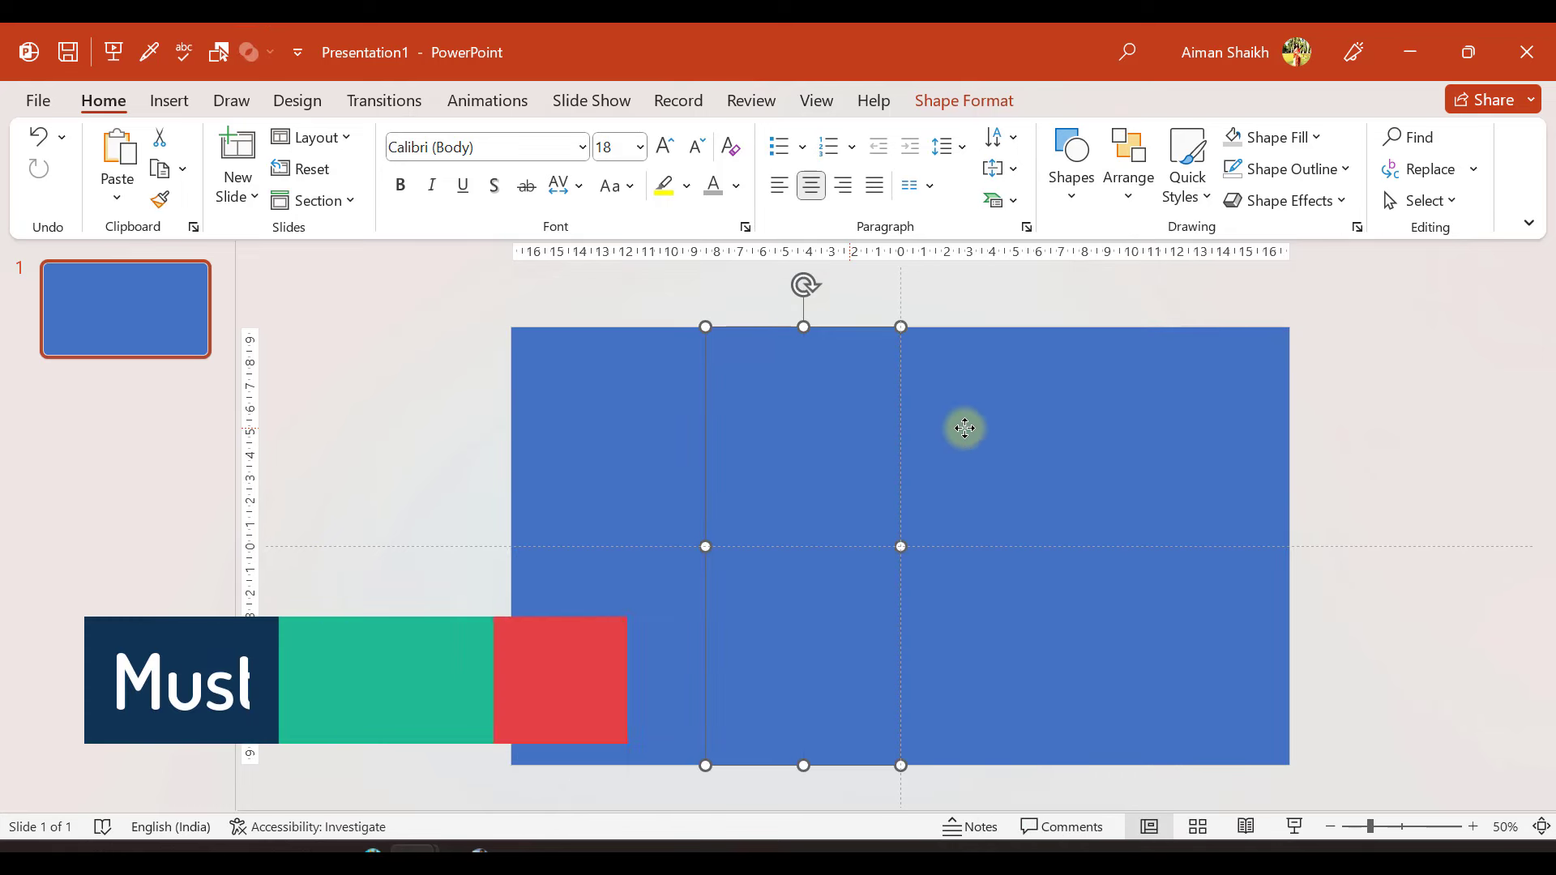
{"action": "left_click", "coordinate": [1013, 426]}
{"action": "left_click", "coordinate": [1183, 415]}
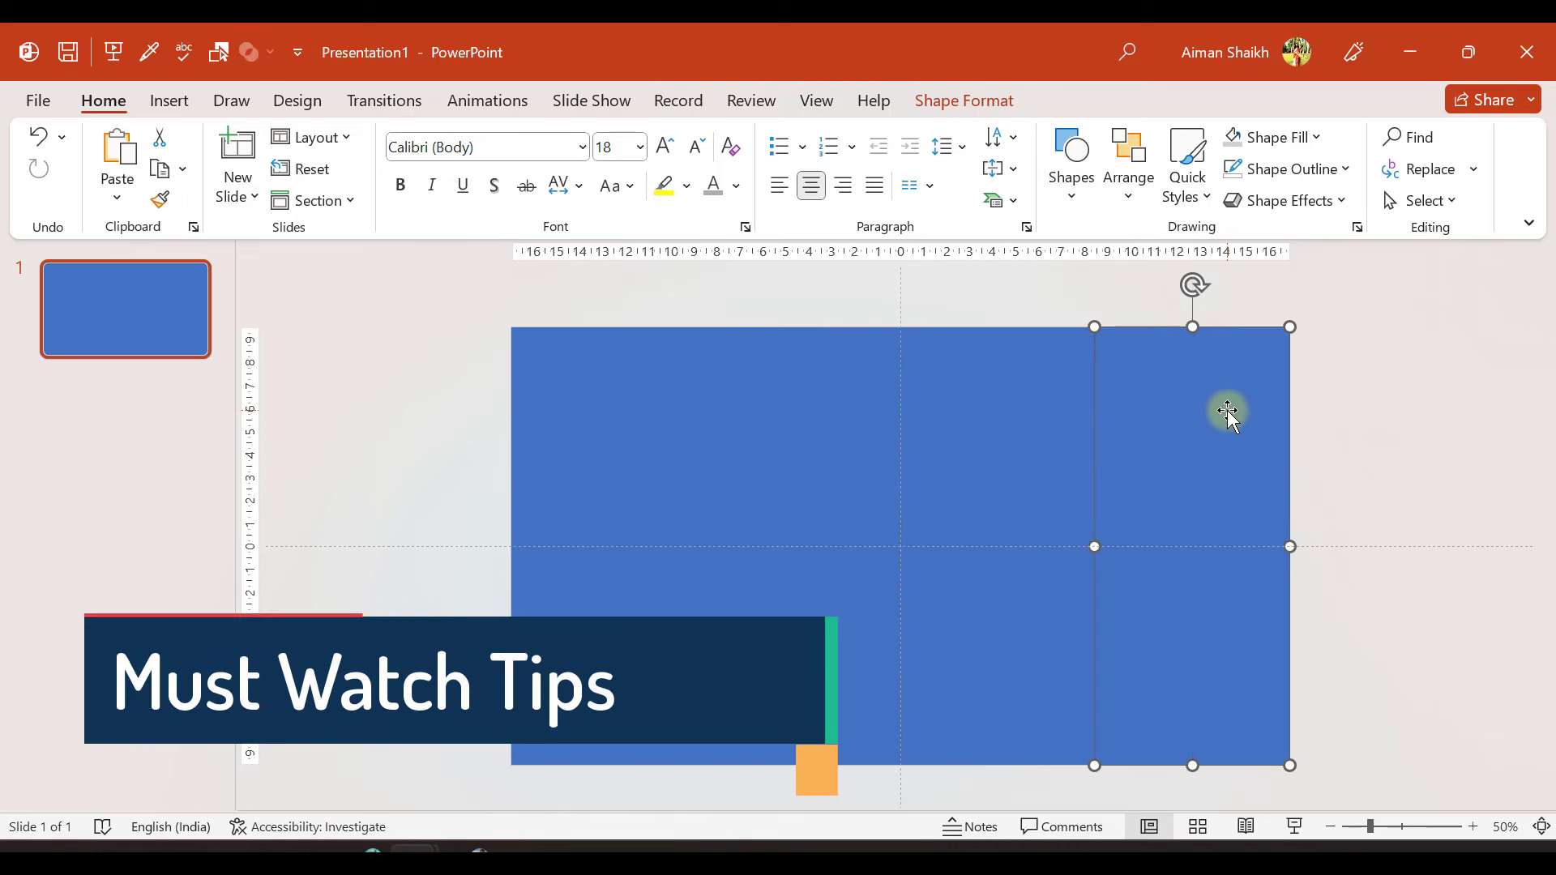
{"action": "left_click", "coordinate": [450, 332]}
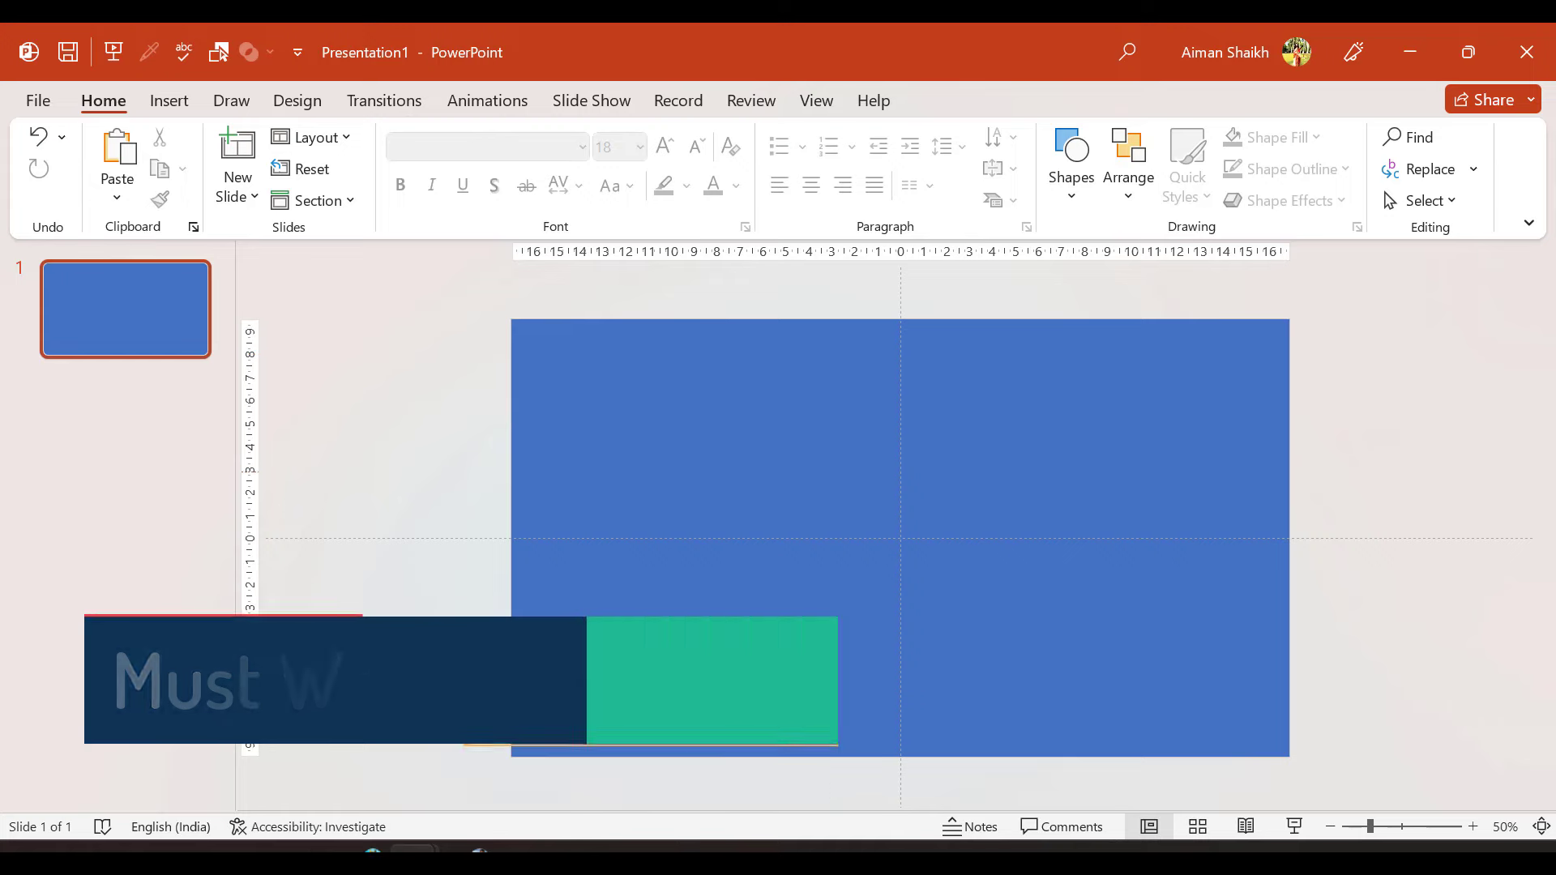
{"action": "left_click", "coordinate": [464, 849]}
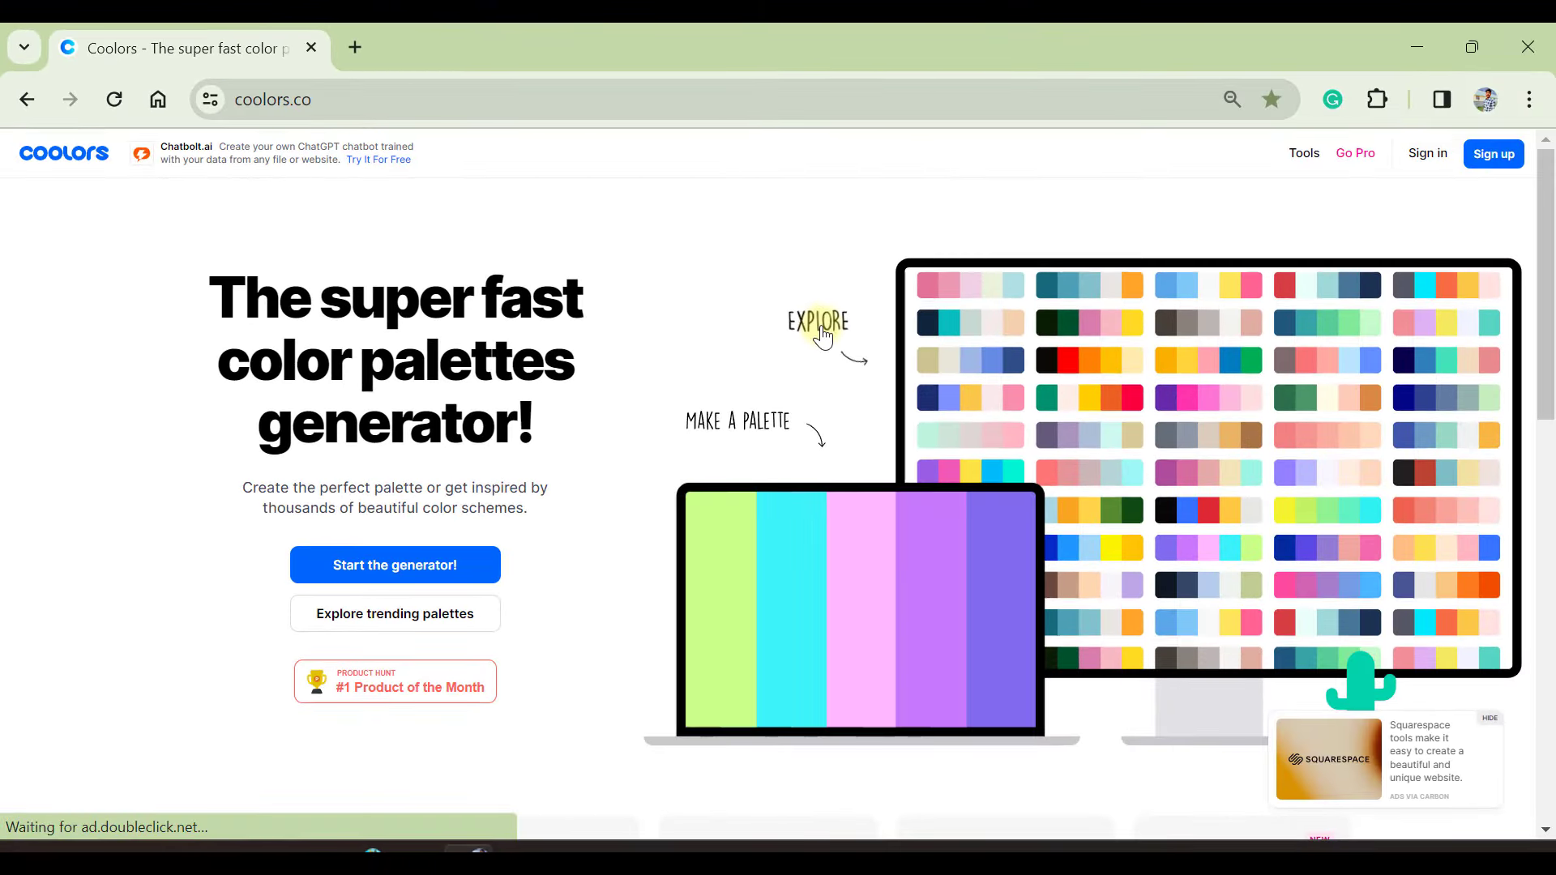
- Explore Coolors palettes filtered by the colour red
{"action": "left_click", "coordinate": [825, 332]}
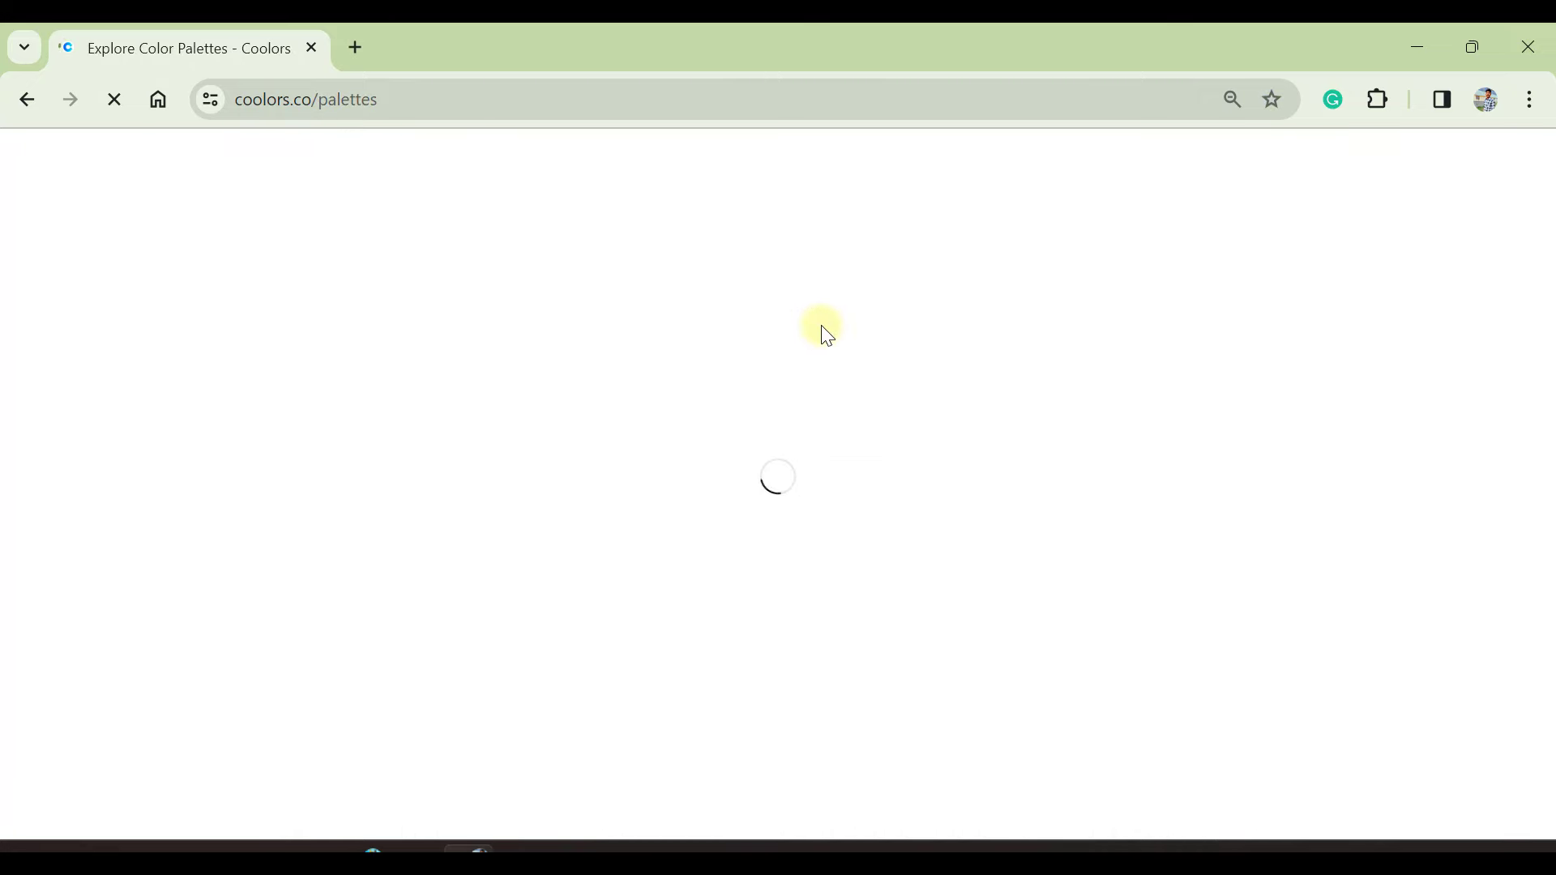
{"action": "left_click", "coordinate": [179, 219]}
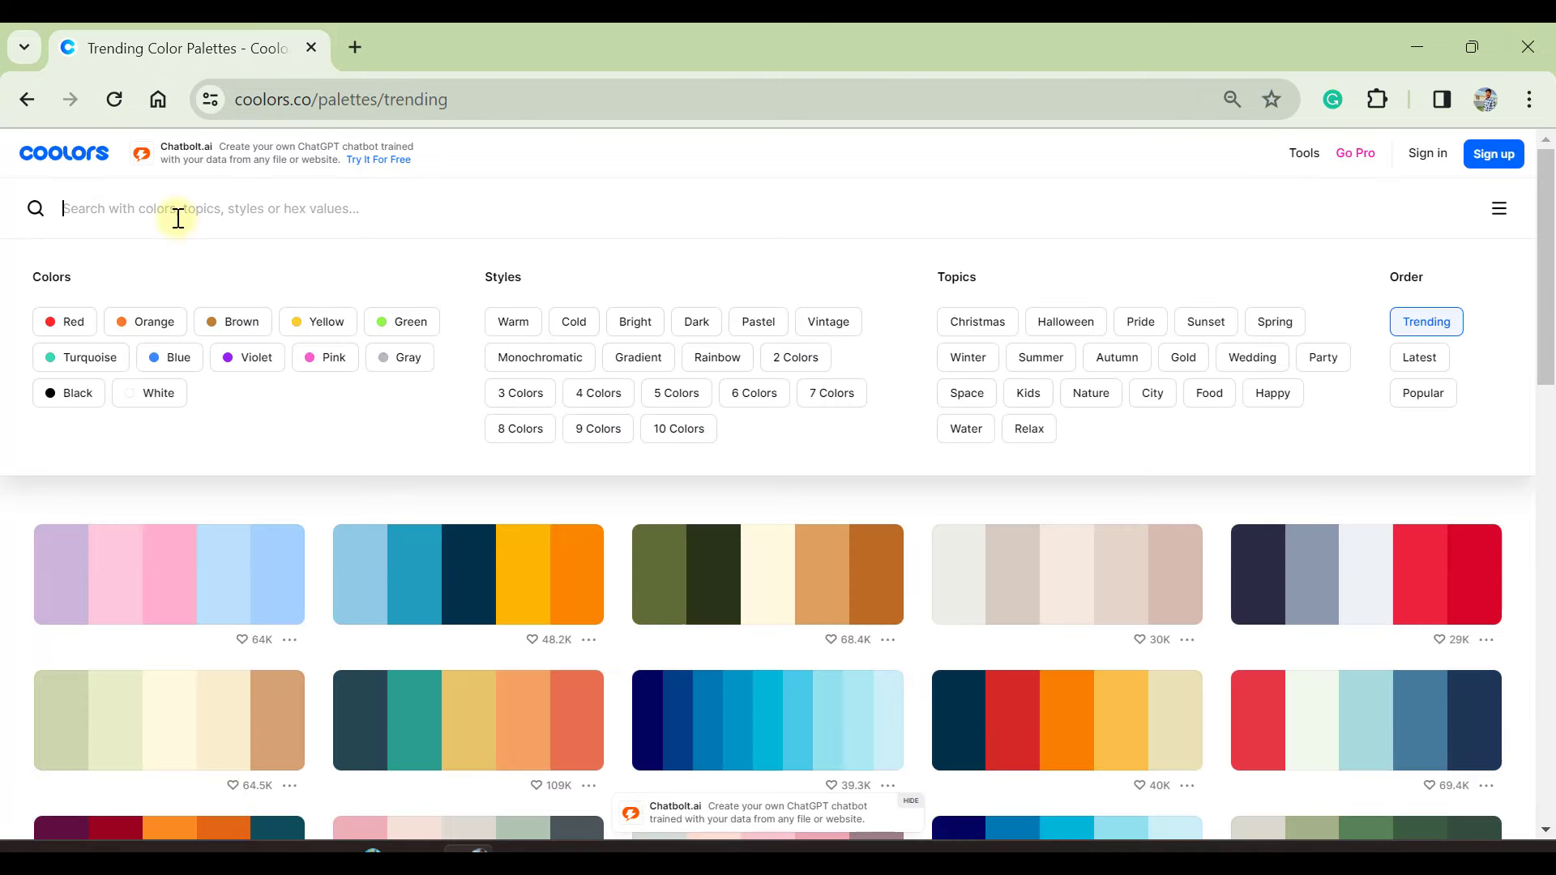
{"action": "type", "text": "red"}
{"action": "key", "text": "Return"}
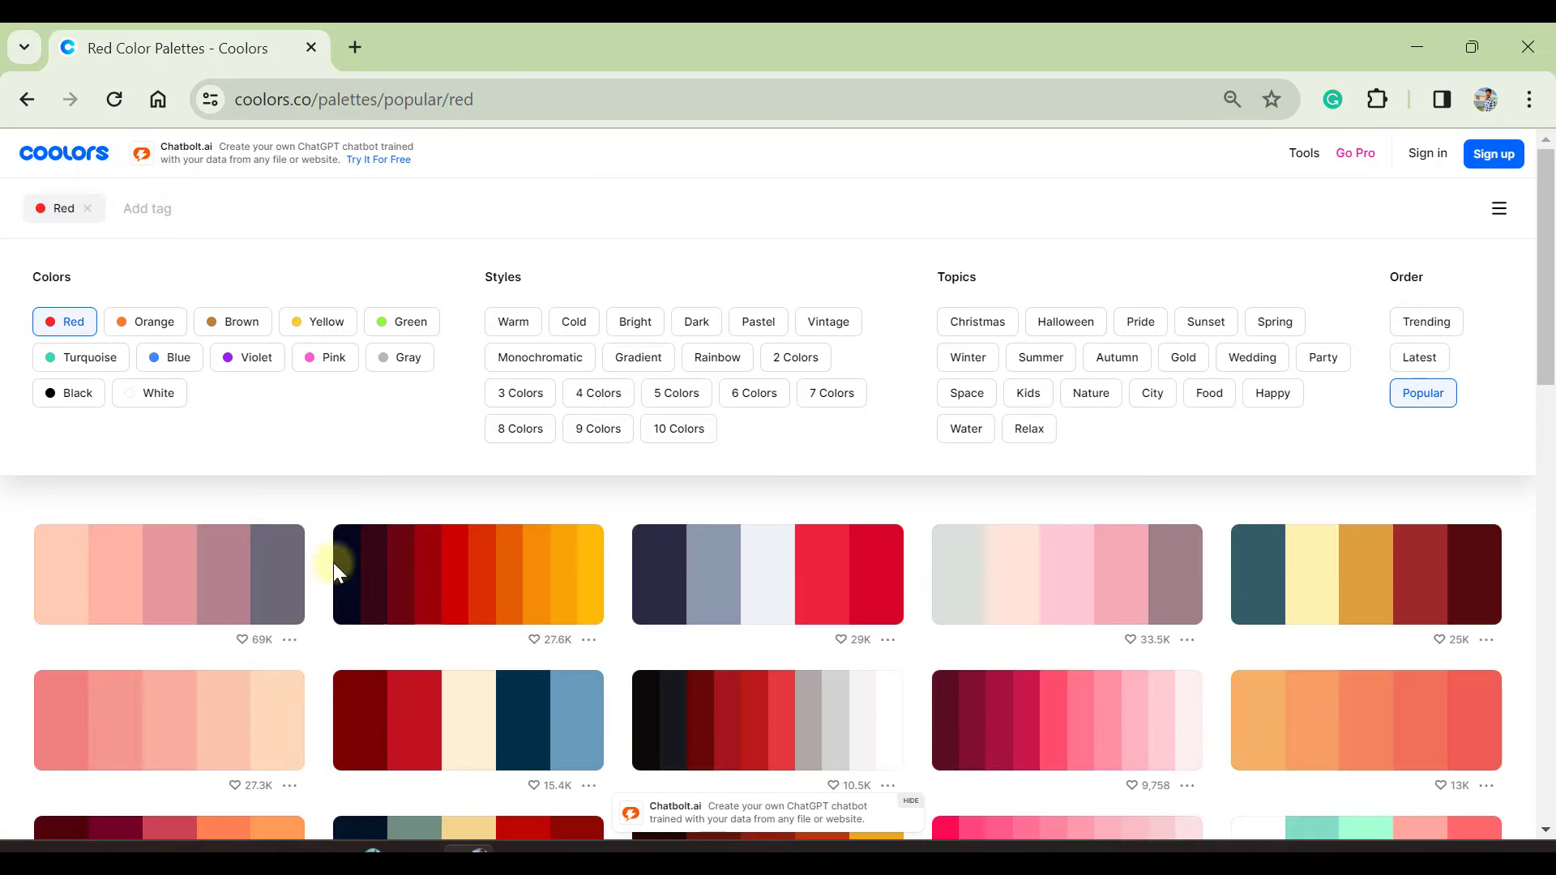
- Browse the red palettes and snip the five-shade pink-to-crimson palette
{"action": "scroll", "coordinate": [1065, 640], "scroll_direction": "down", "scroll_amount": 3}
{"action": "scroll", "coordinate": [644, 639], "scroll_direction": "down", "scroll_amount": 2}
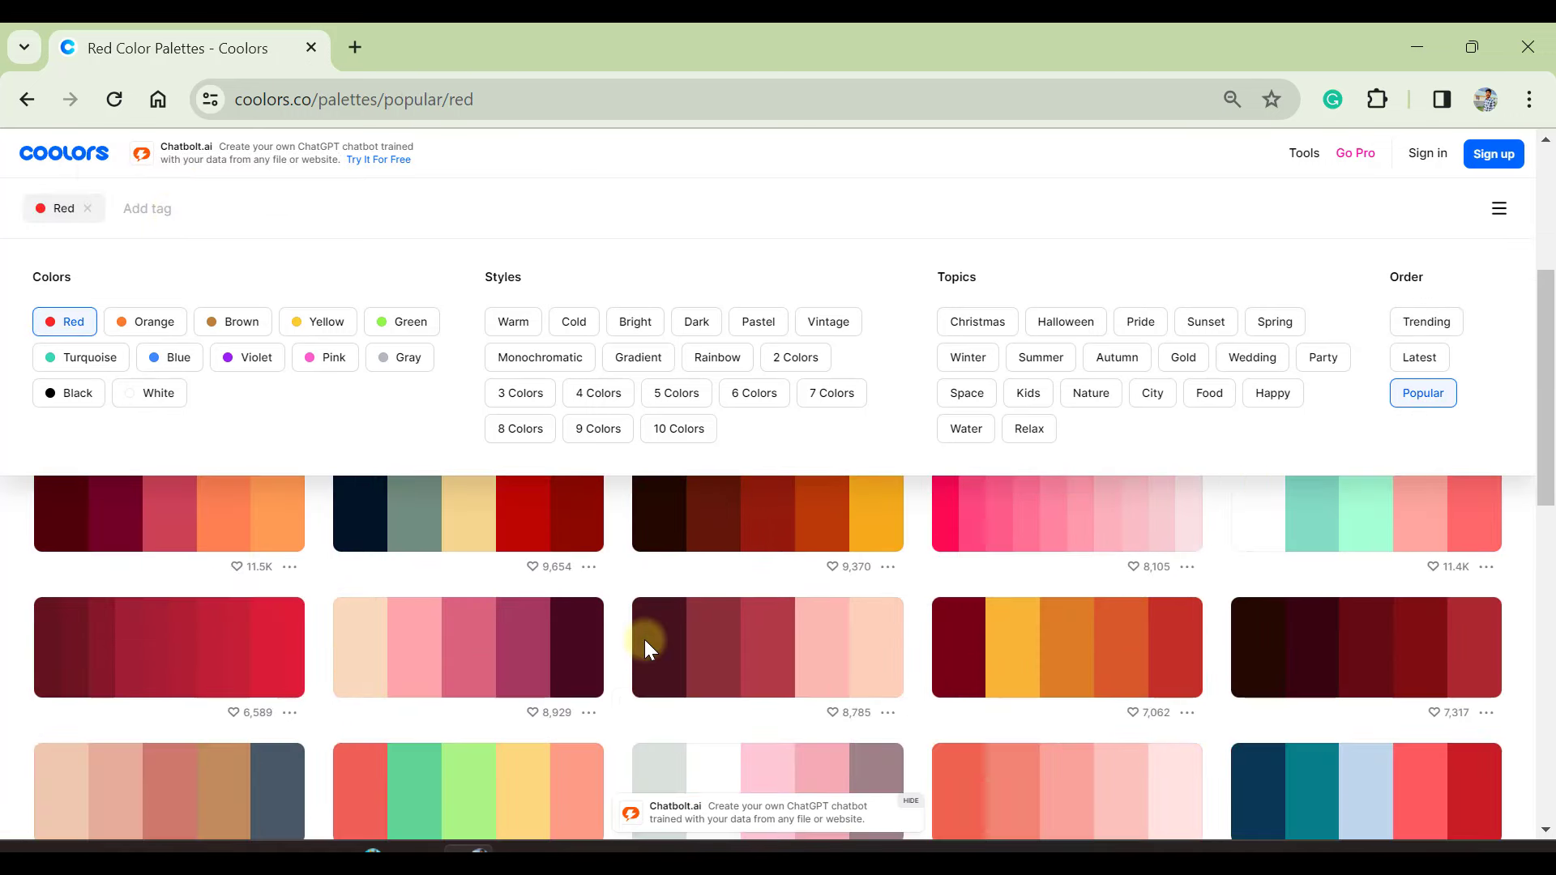
{"action": "scroll", "coordinate": [644, 640], "scroll_direction": "down", "scroll_amount": 6}
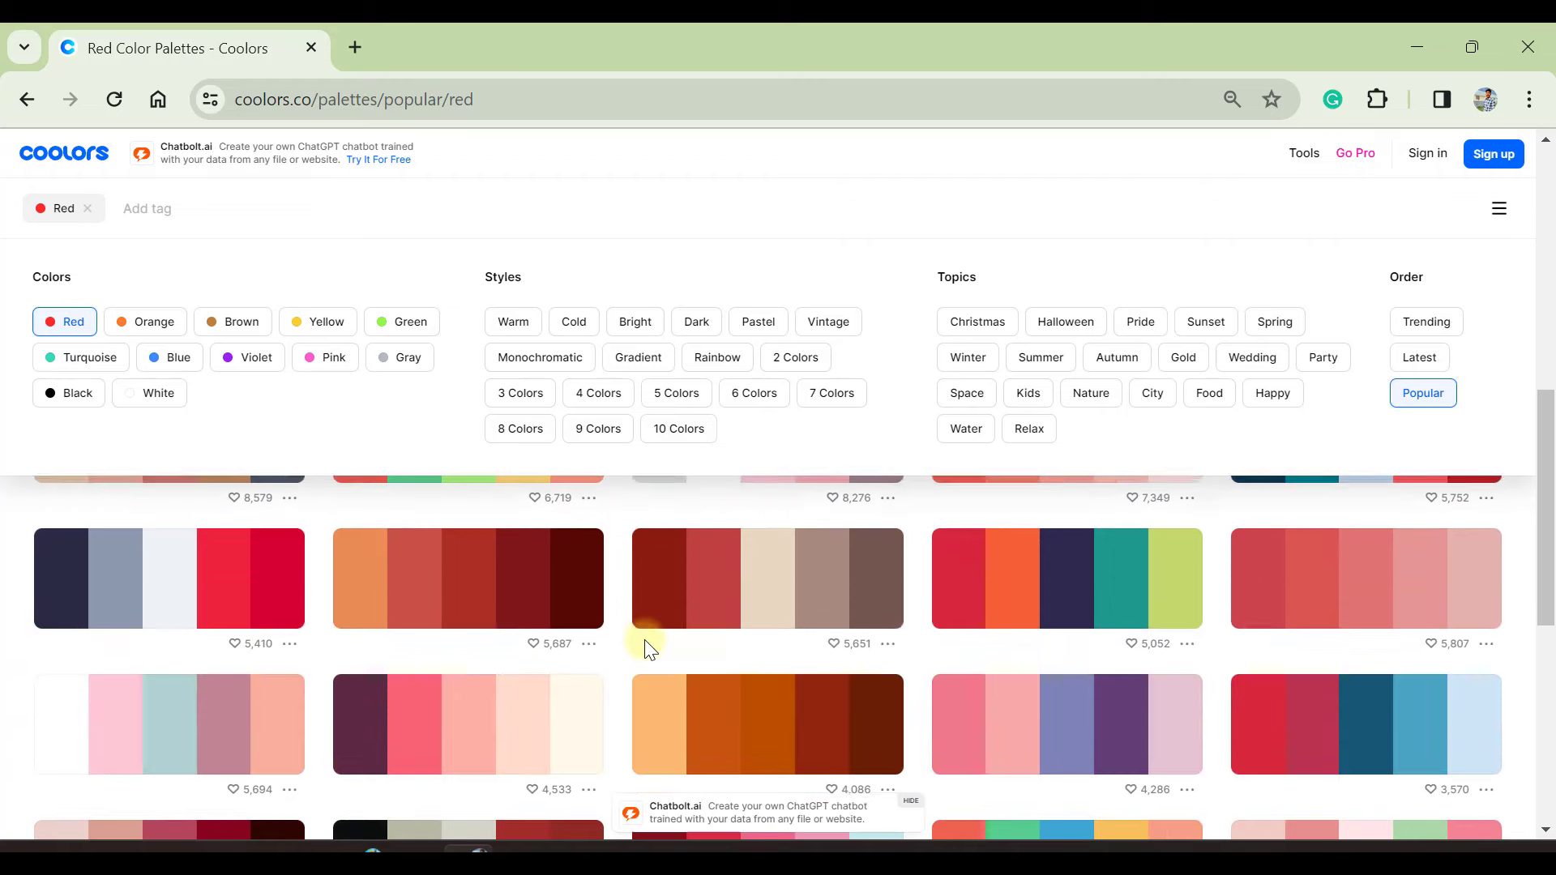
{"action": "scroll", "coordinate": [645, 640], "scroll_direction": "down", "scroll_amount": 10}
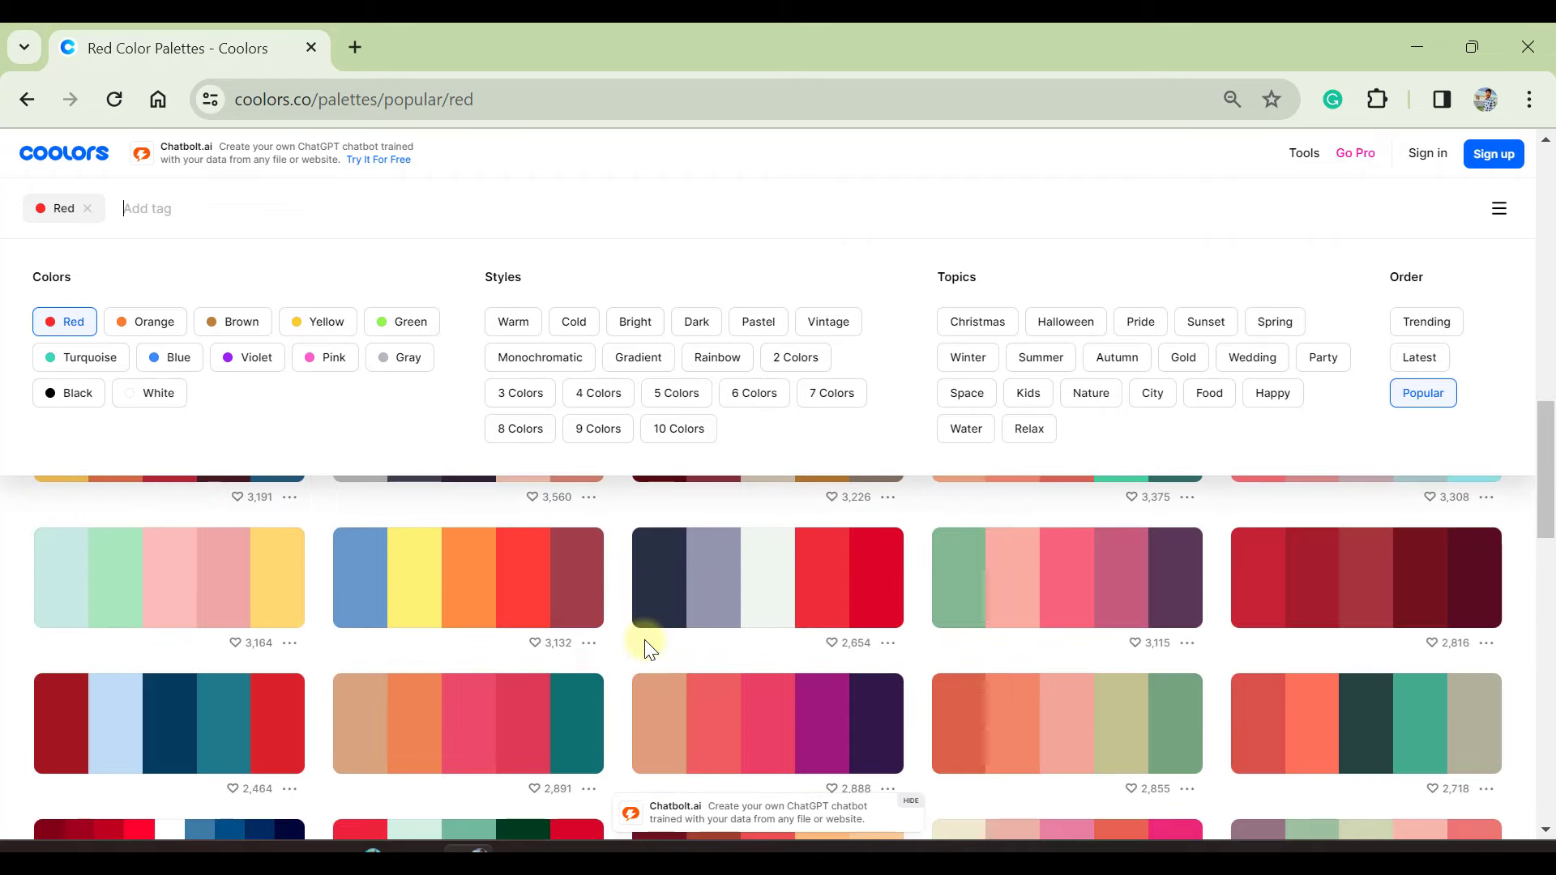
{"action": "scroll", "coordinate": [644, 639], "scroll_direction": "down", "scroll_amount": 3}
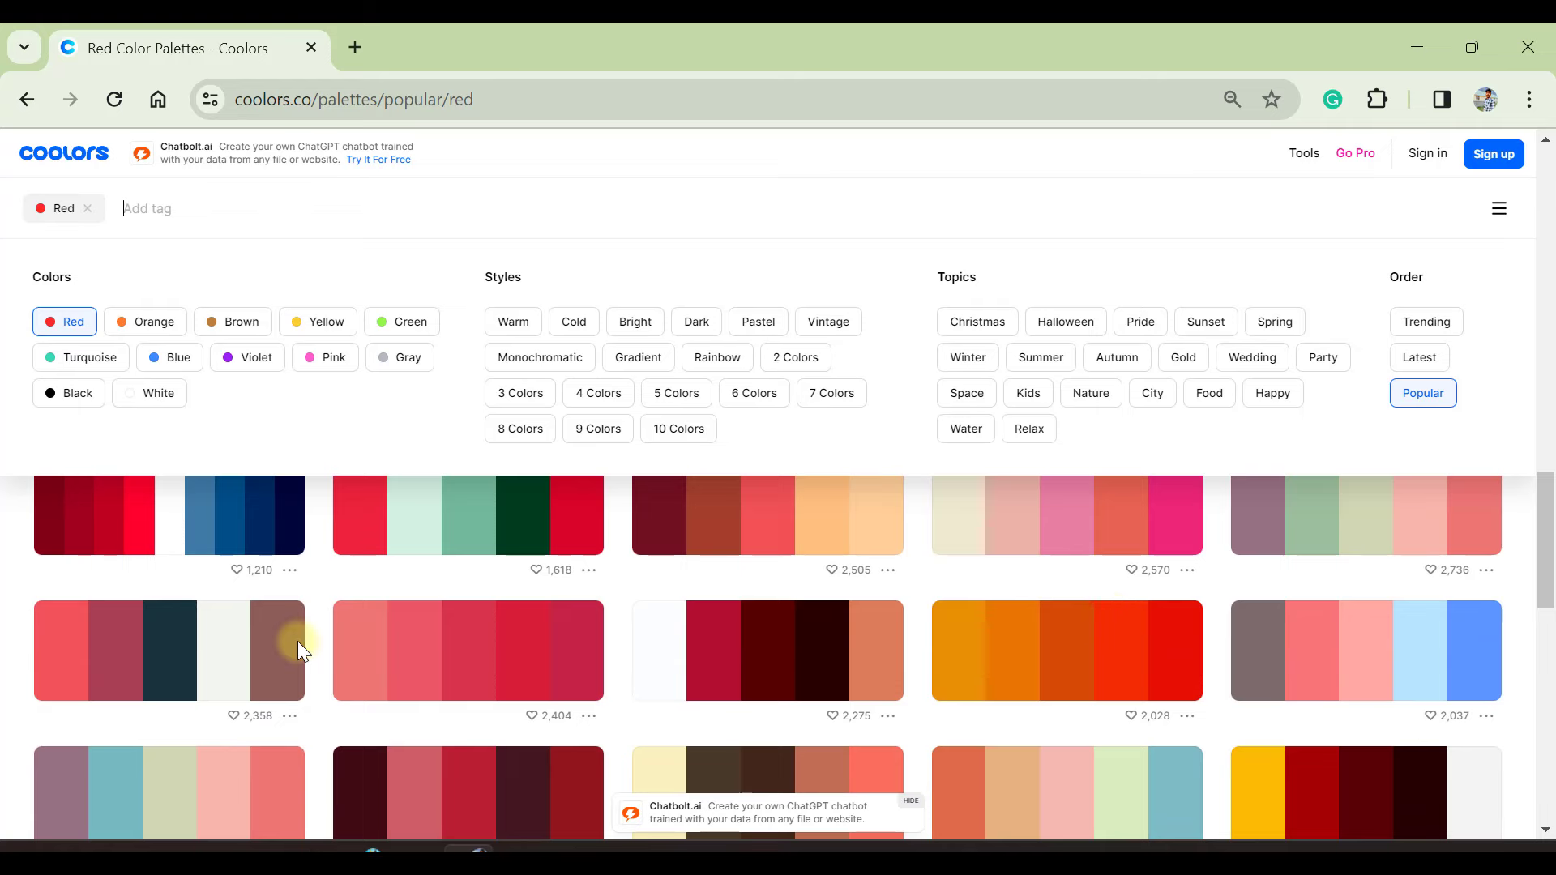
{"action": "key", "text": "super+shift+s"}
{"action": "left_click_drag", "start_coordinate": [316, 587], "coordinate": [612, 710]}
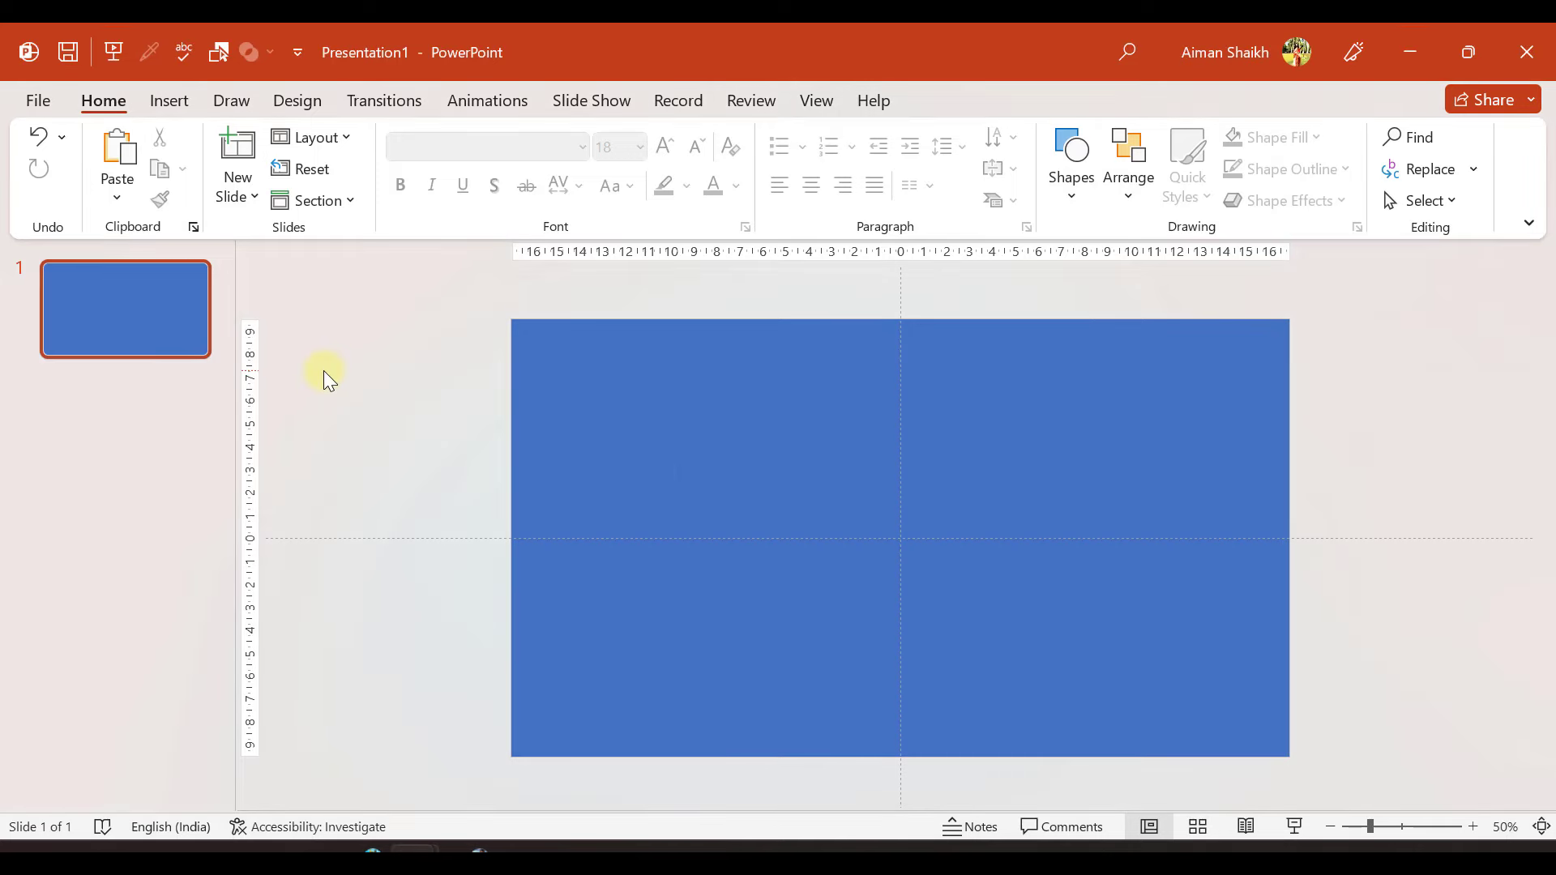
- Paste the palette snip left of the slide and widen the lower red palette image
{"action": "key", "text": "ctrl+v"}
{"action": "left_click_drag", "start_coordinate": [868, 542], "coordinate": [381, 491]}
{"action": "left_click", "coordinate": [406, 398]}
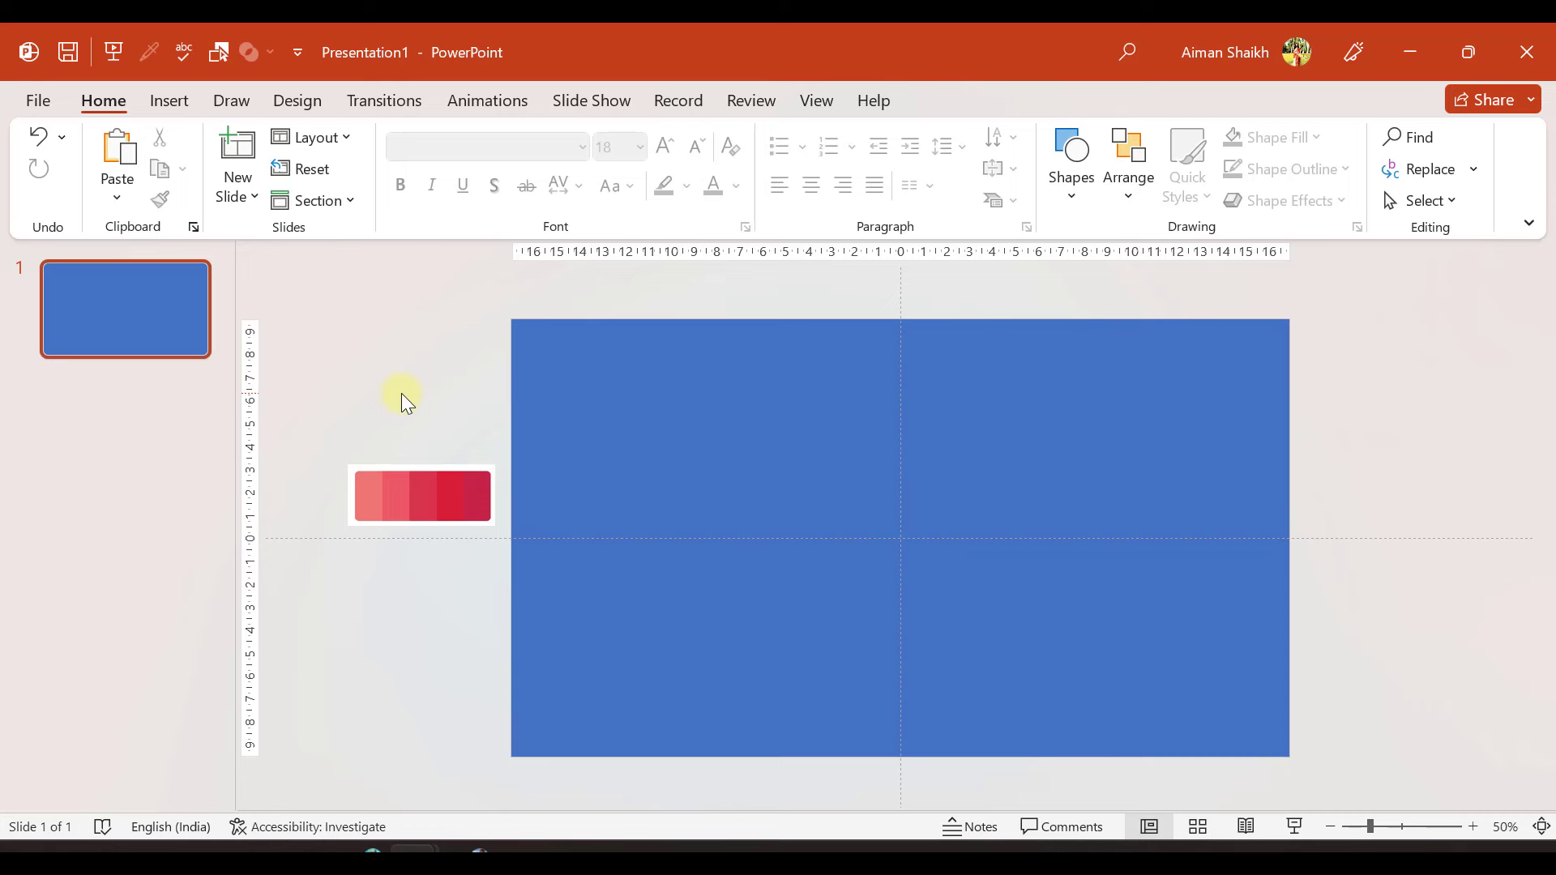
{"action": "left_click", "coordinate": [416, 490]}
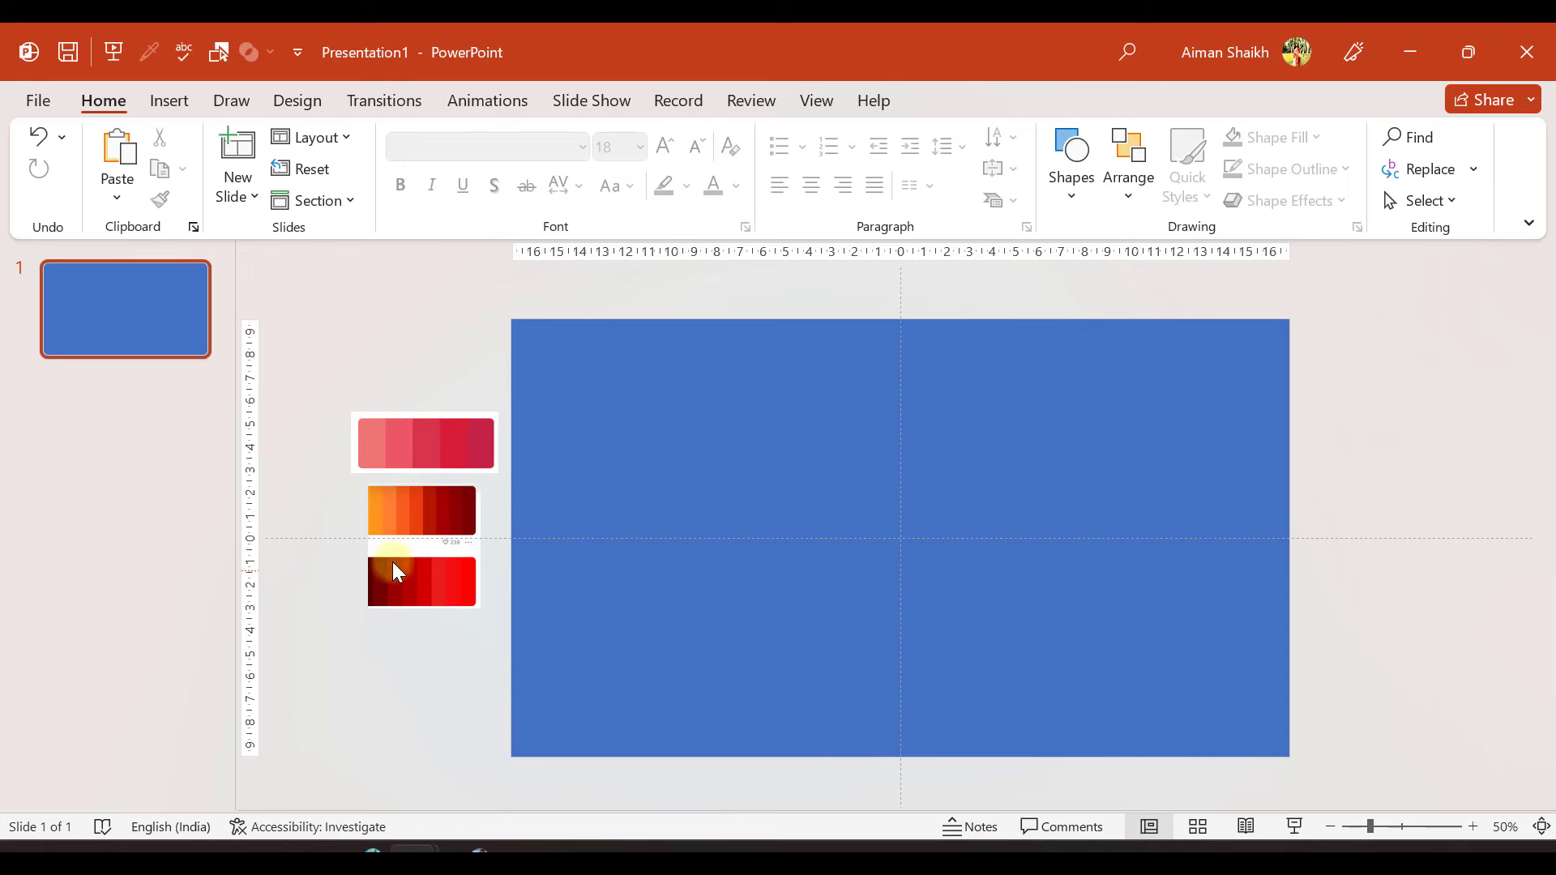
{"action": "left_click", "coordinate": [398, 572]}
{"action": "left_click_drag", "start_coordinate": [367, 546], "coordinate": [401, 530]}
{"action": "left_click", "coordinate": [418, 365]}
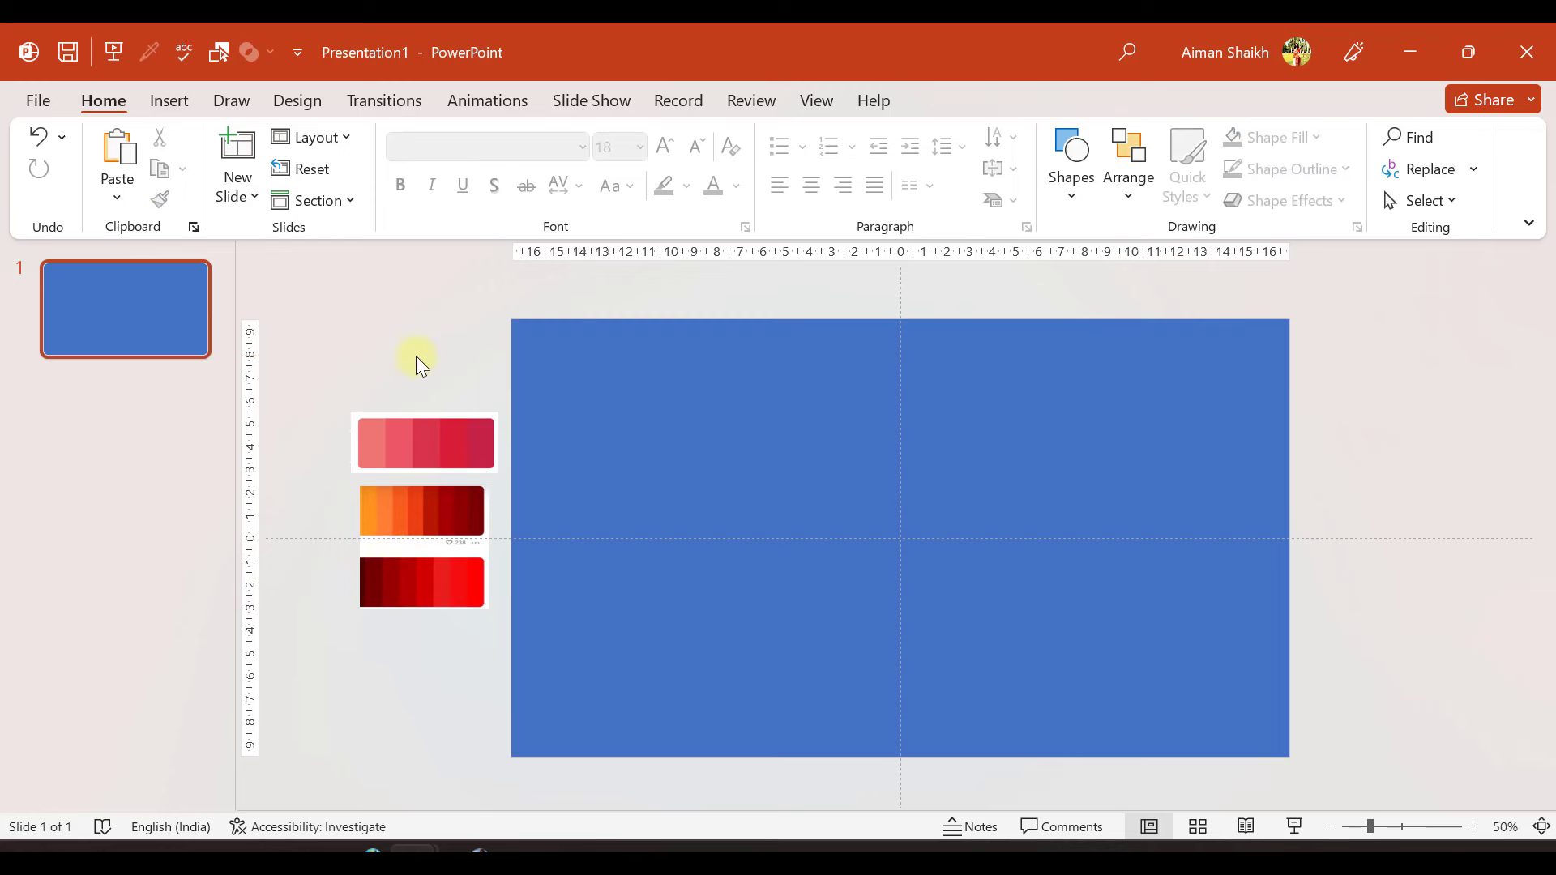
{"action": "left_click", "coordinate": [591, 418]}
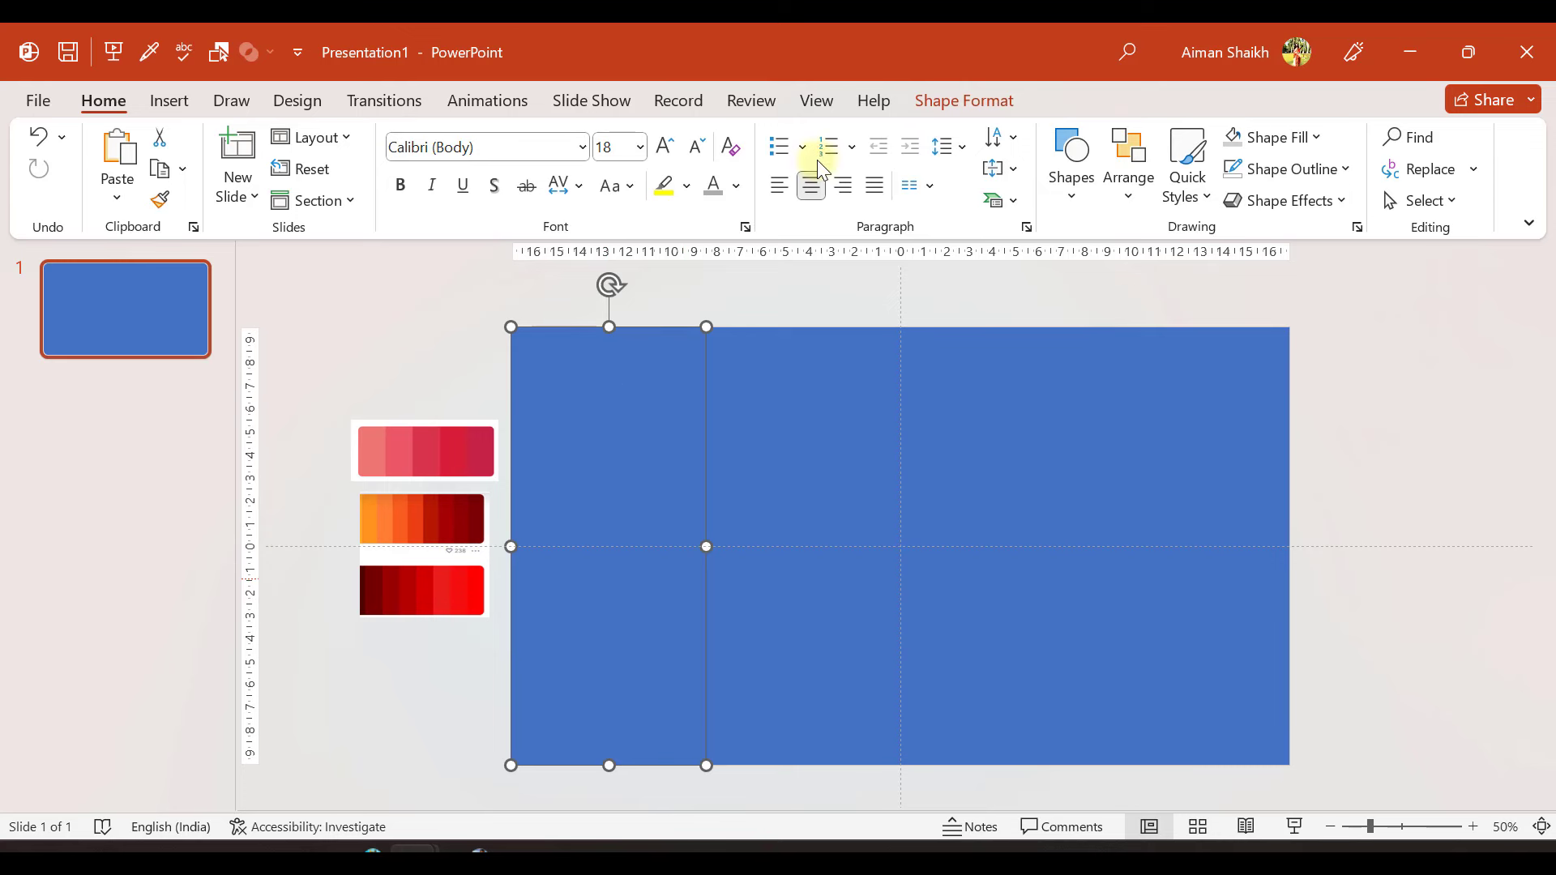
- Fill the first strip with the darkest palette red using the eyedropper
{"action": "left_click", "coordinate": [922, 101]}
{"action": "left_click", "coordinate": [587, 143]}
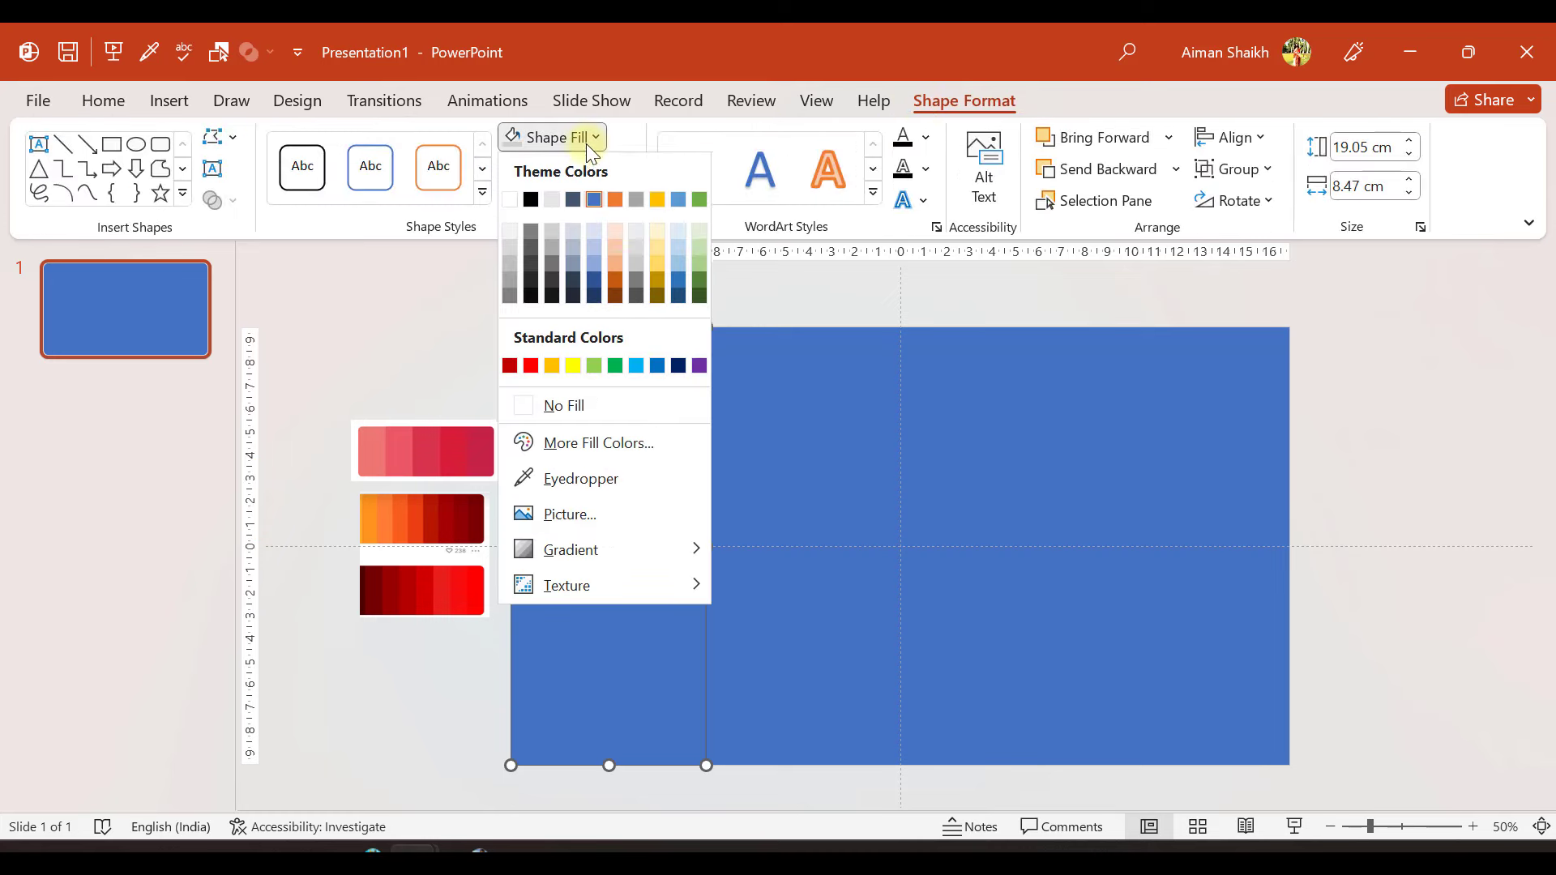
{"action": "left_click", "coordinate": [582, 480]}
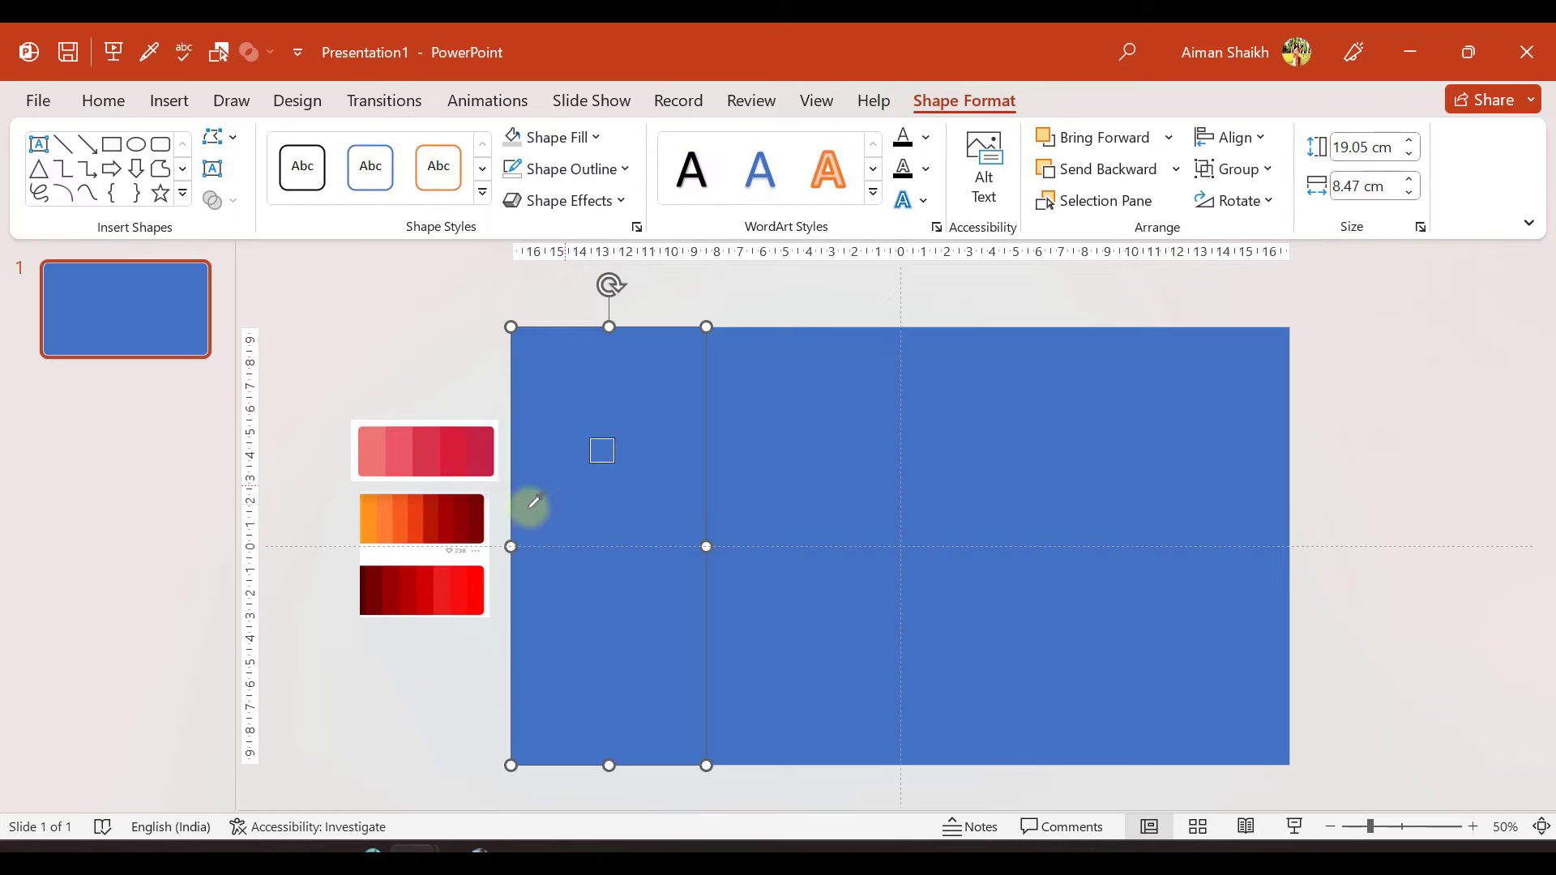
{"action": "left_click", "coordinate": [483, 500]}
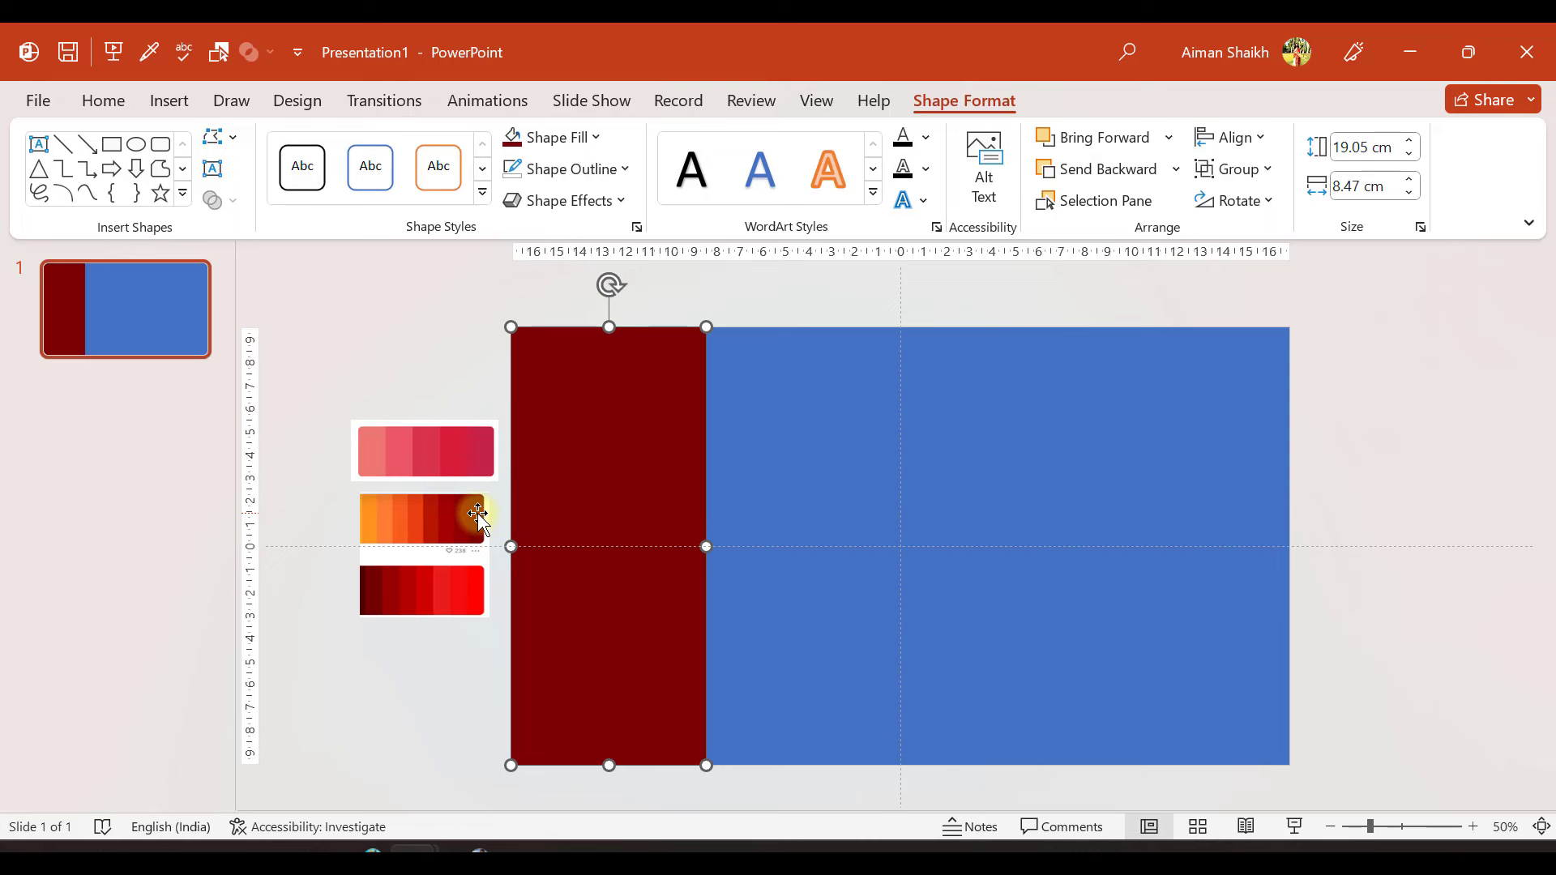
{"action": "left_click", "coordinate": [701, 294]}
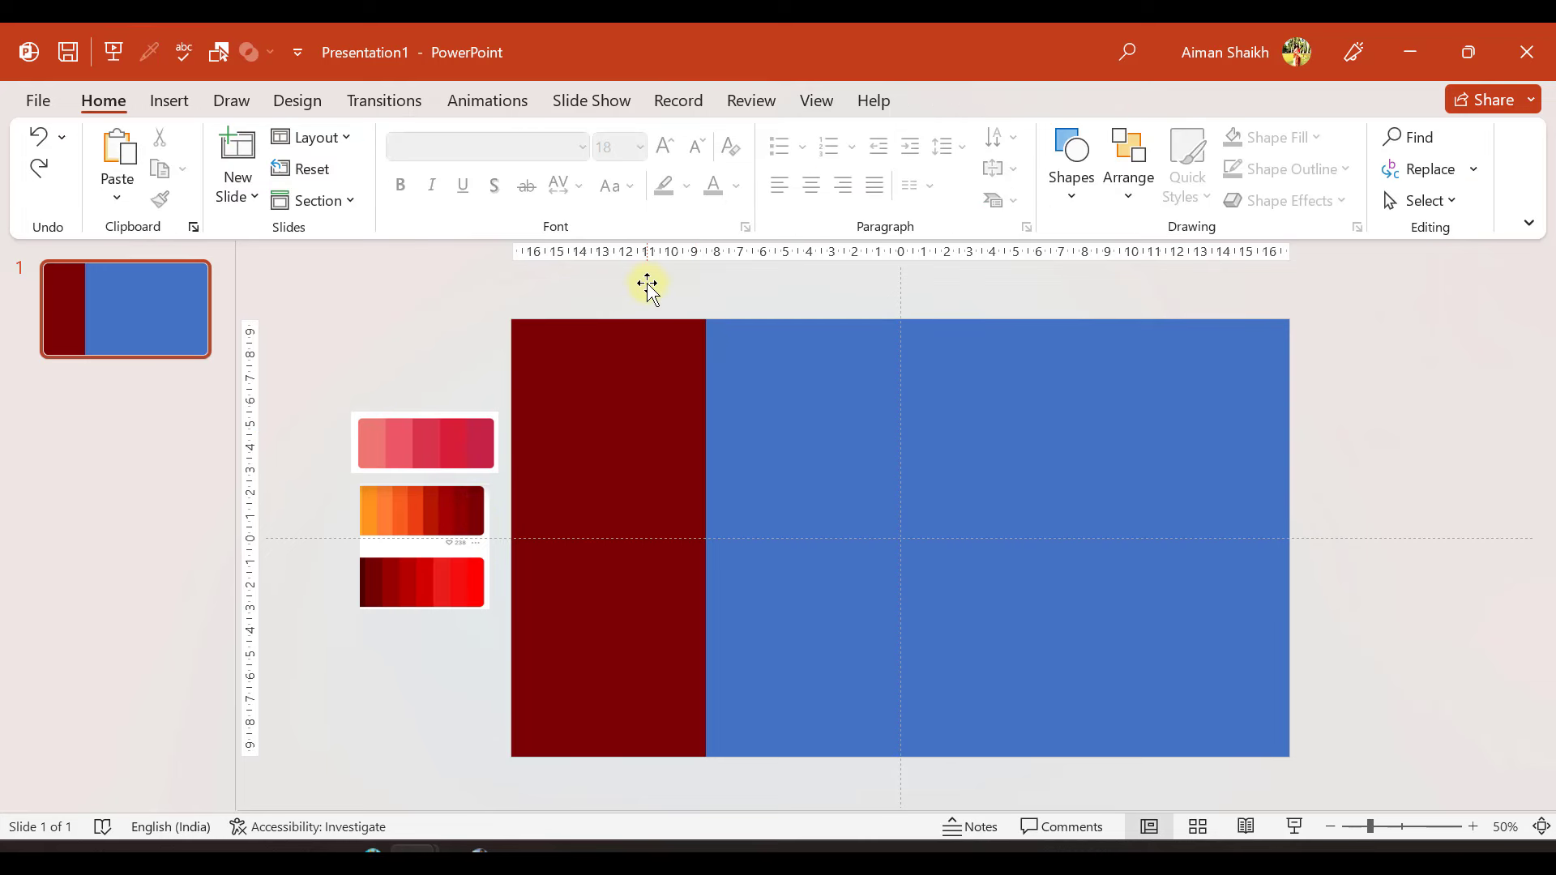
- Fill the second strip with a slightly lighter red from the palette
{"action": "left_click", "coordinate": [799, 330]}
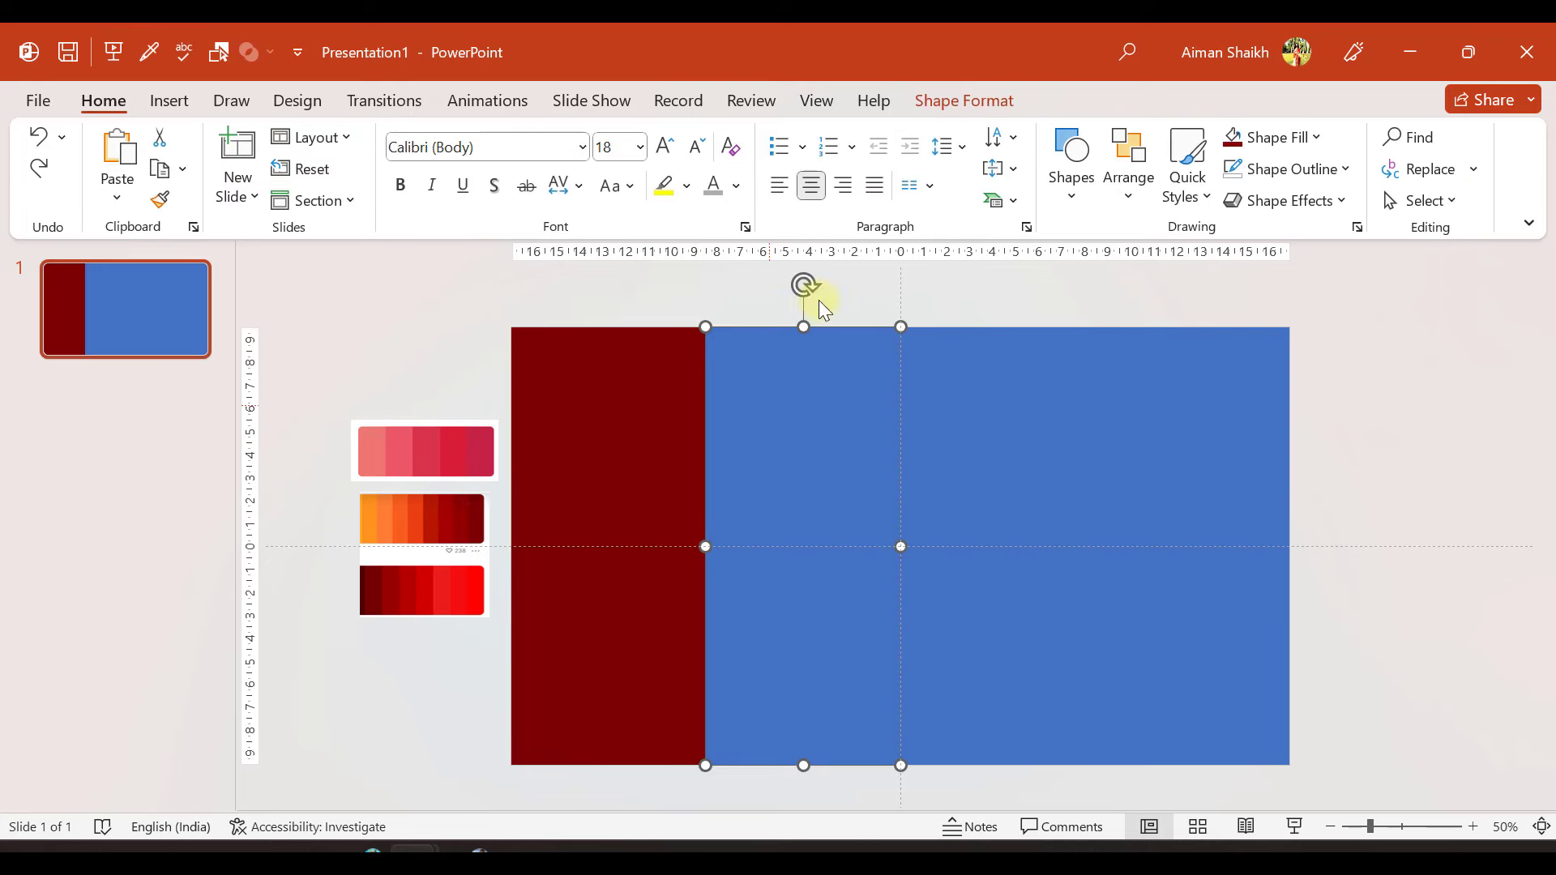
{"action": "left_click", "coordinate": [946, 109]}
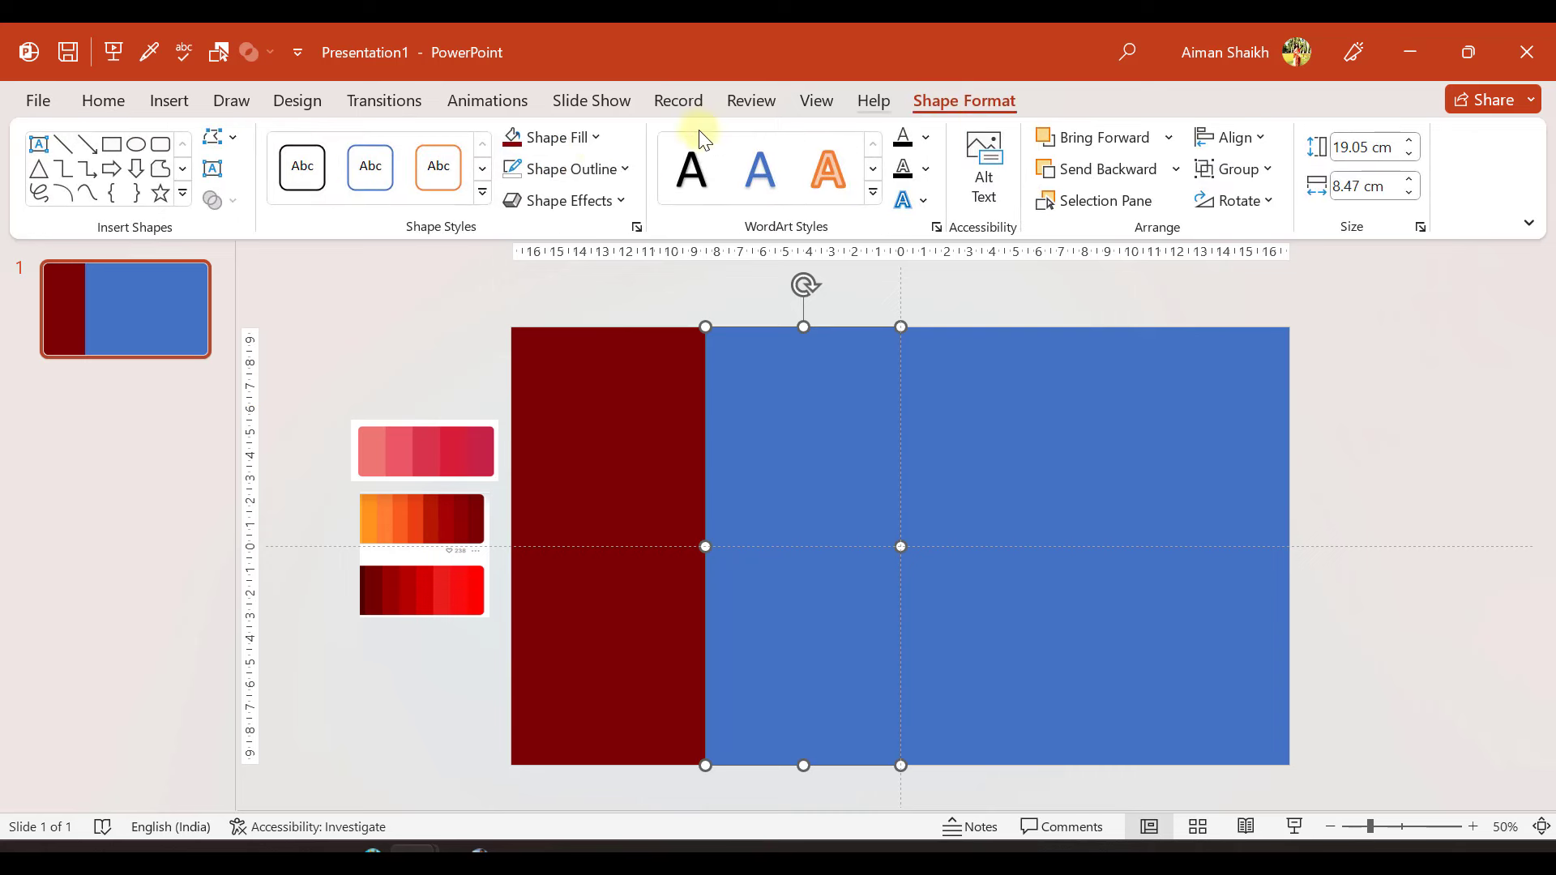
{"action": "left_click", "coordinate": [567, 140]}
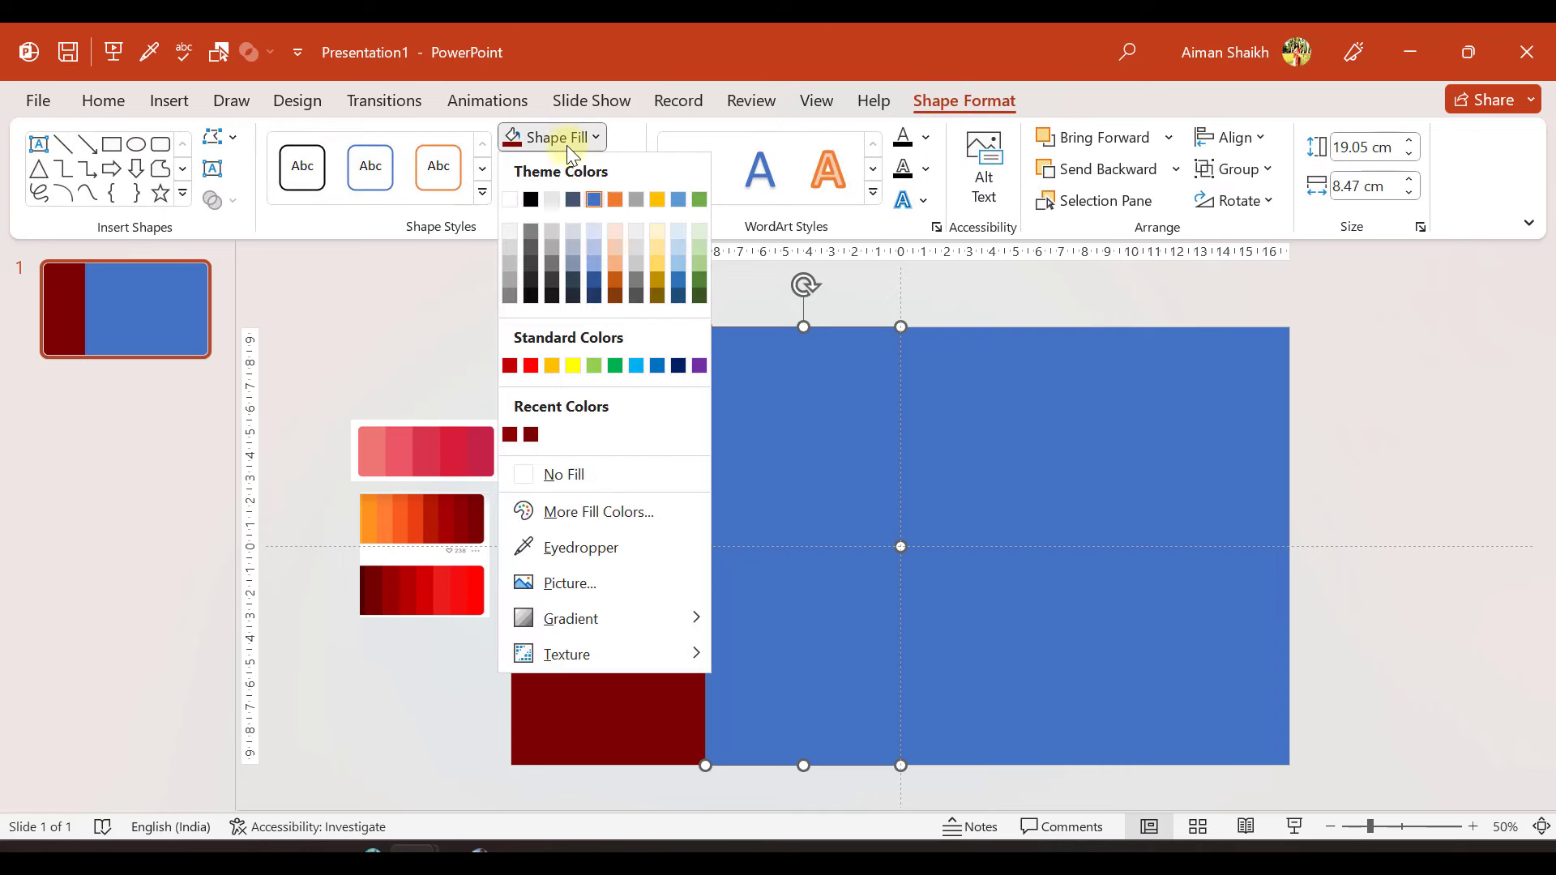
{"action": "left_click", "coordinate": [571, 548]}
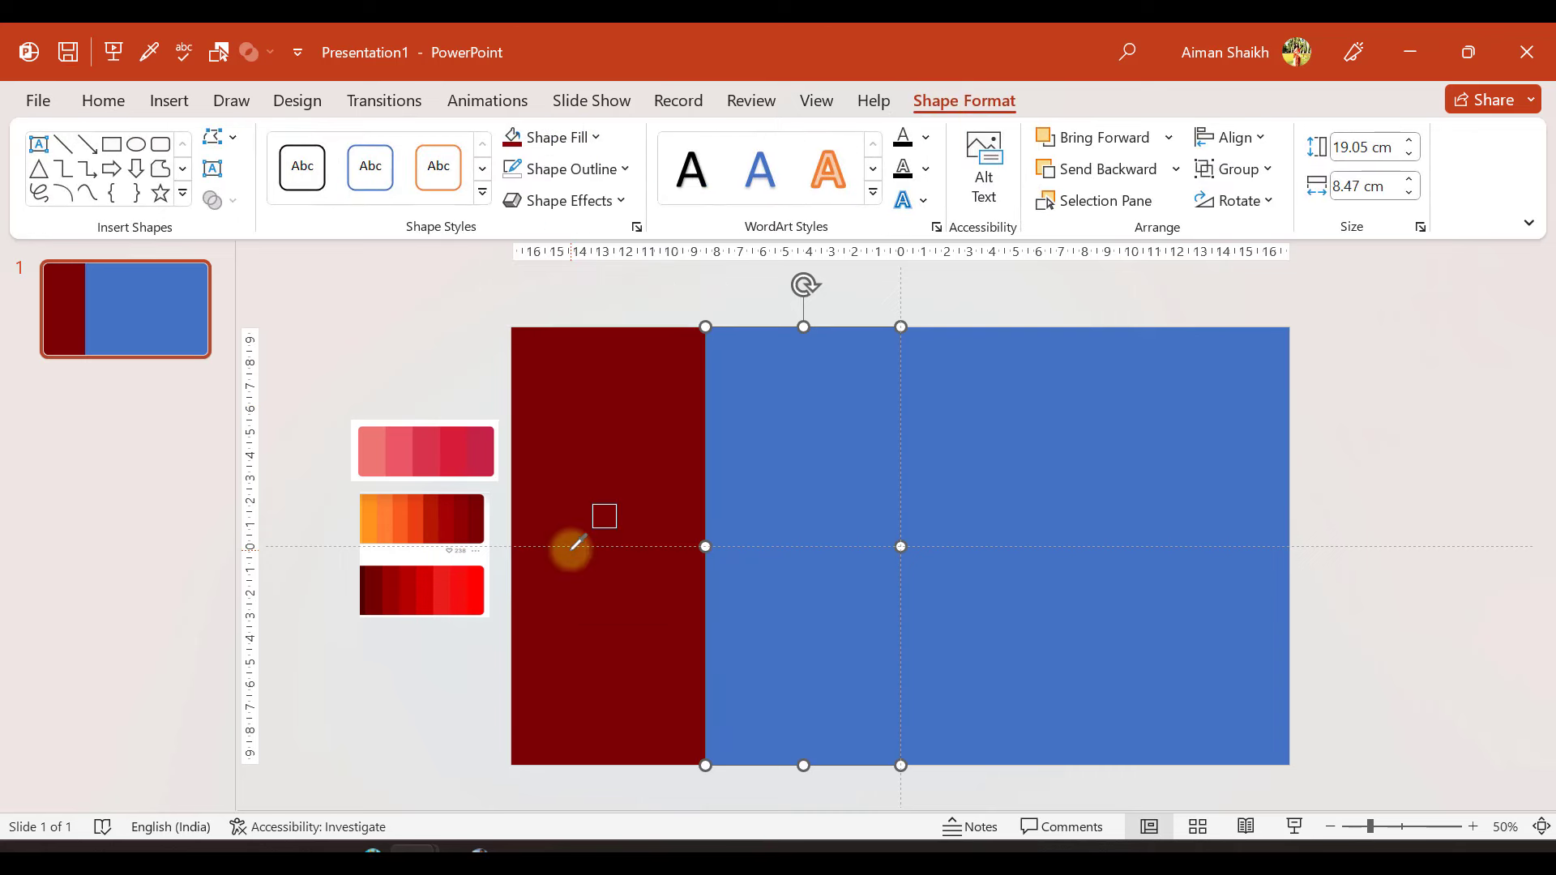
{"action": "left_click", "coordinate": [467, 505]}
- Fill the third strip with a brighter palette red
{"action": "left_click", "coordinate": [1007, 441]}
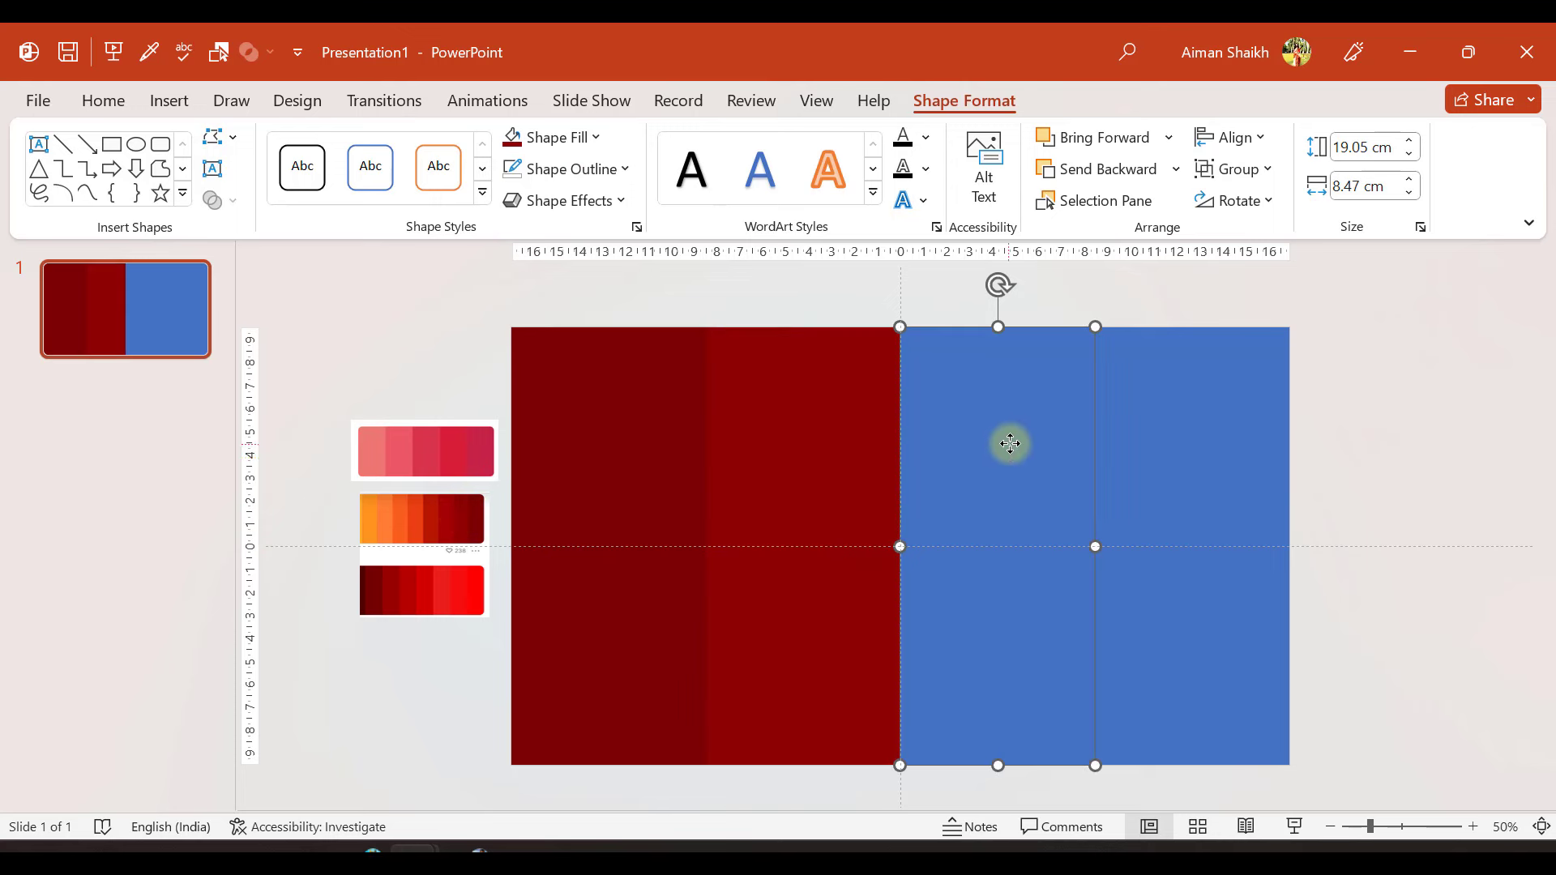
{"action": "left_click", "coordinate": [567, 137]}
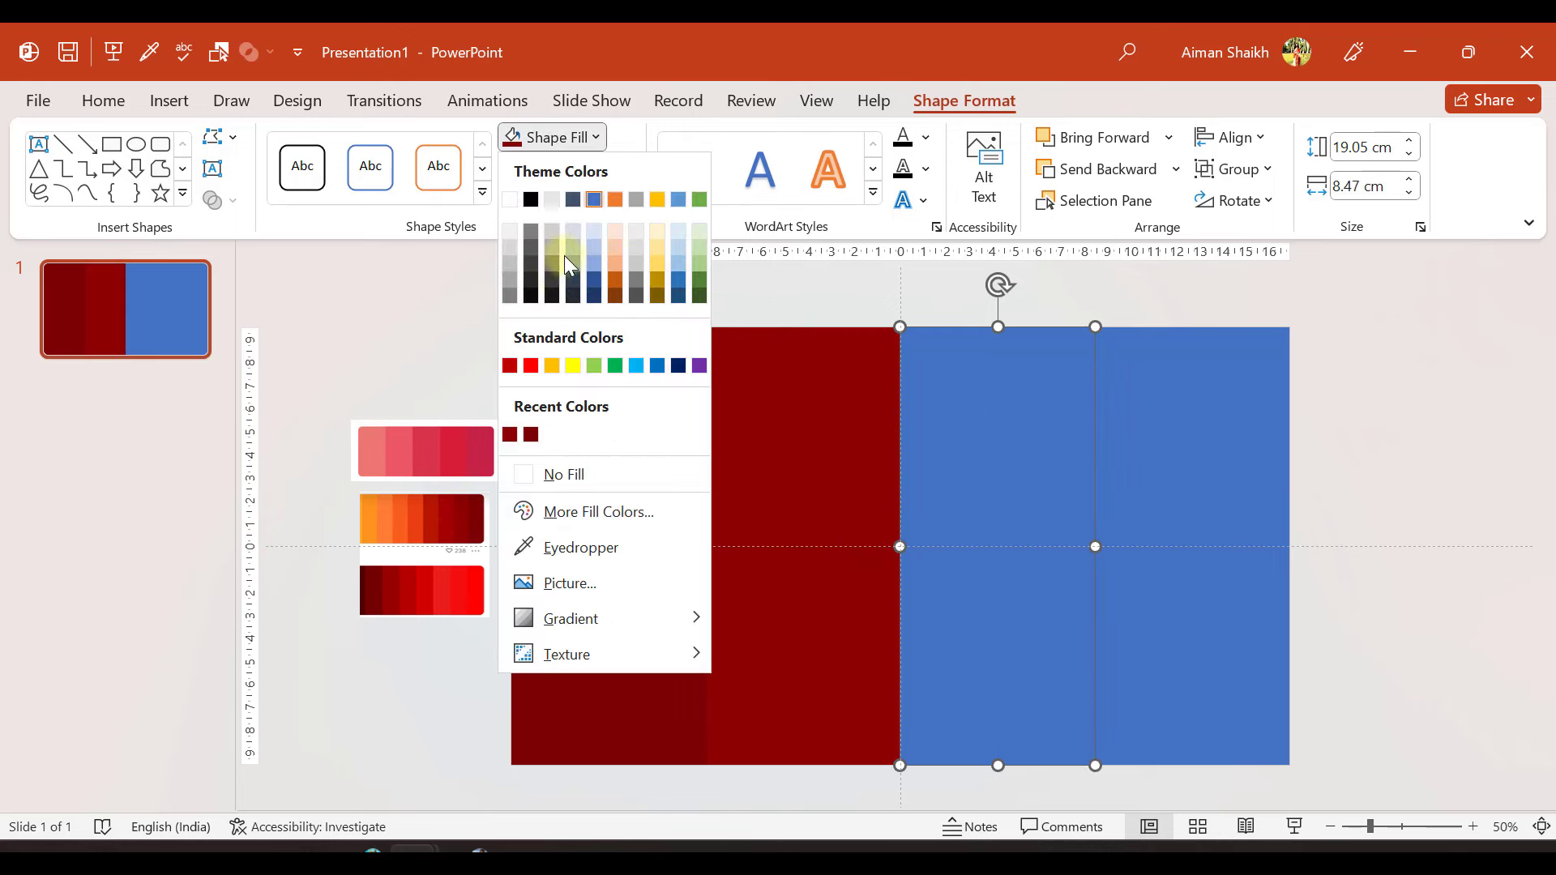
{"action": "left_click", "coordinate": [561, 548]}
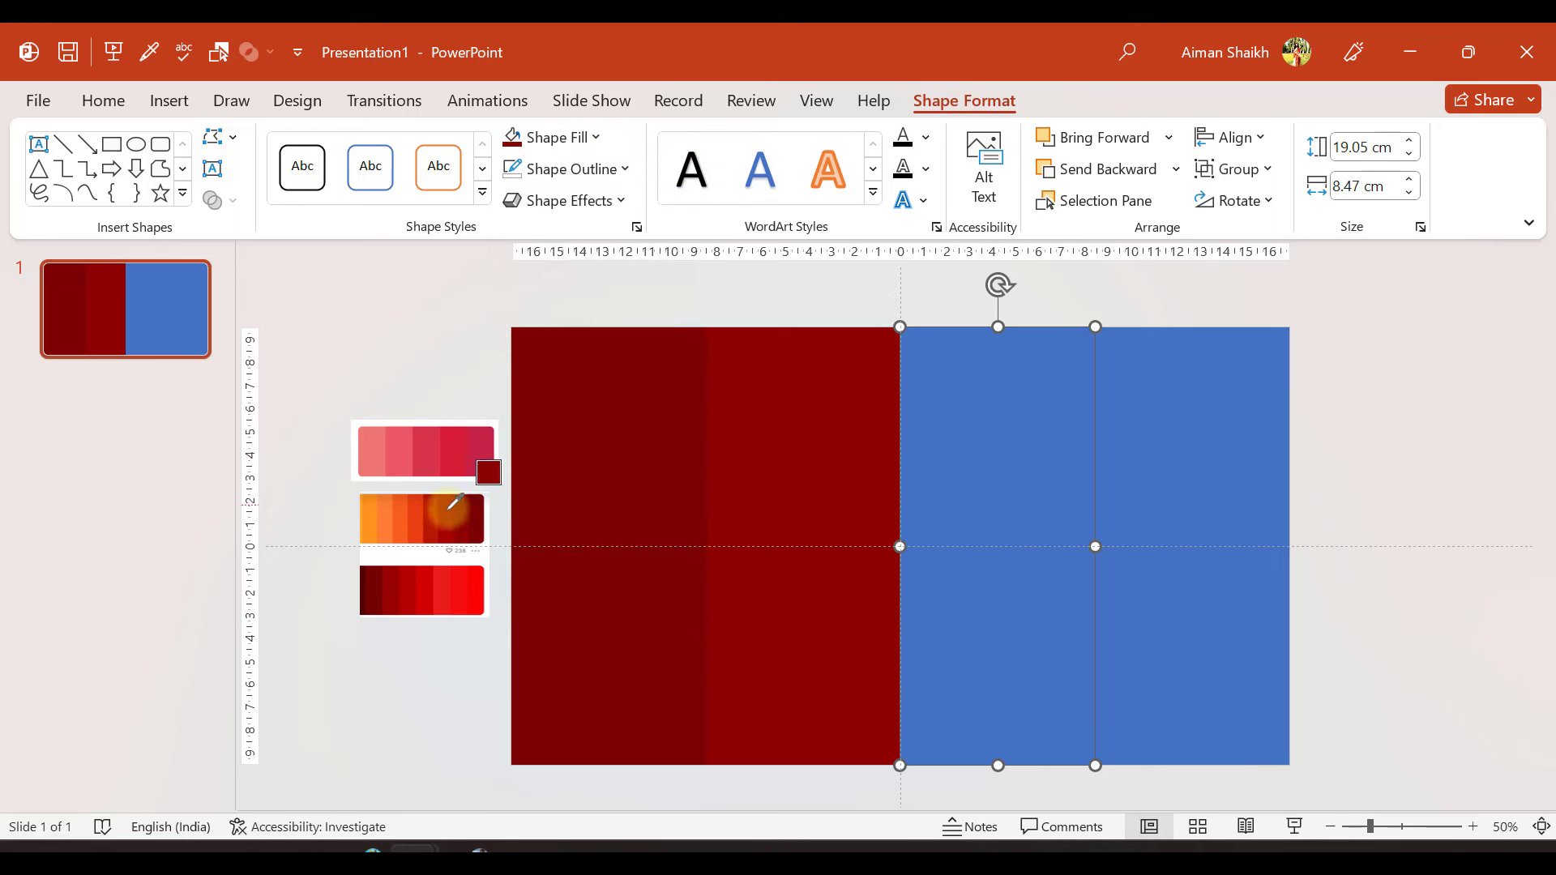
{"action": "left_click", "coordinate": [1170, 420]}
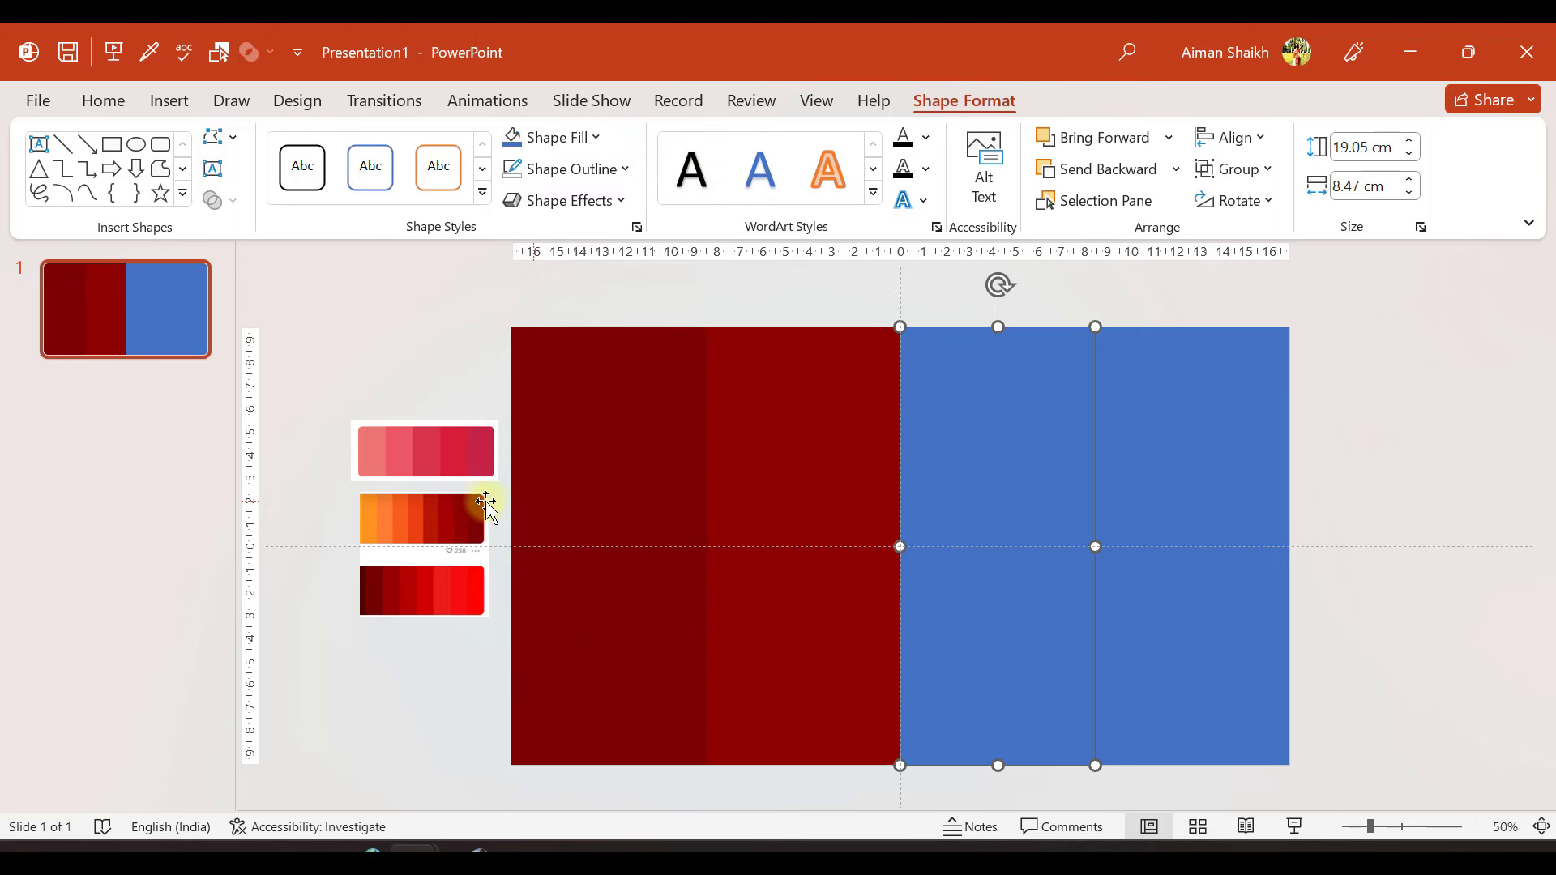
{"action": "left_click", "coordinate": [549, 138]}
{"action": "left_click", "coordinate": [531, 545]}
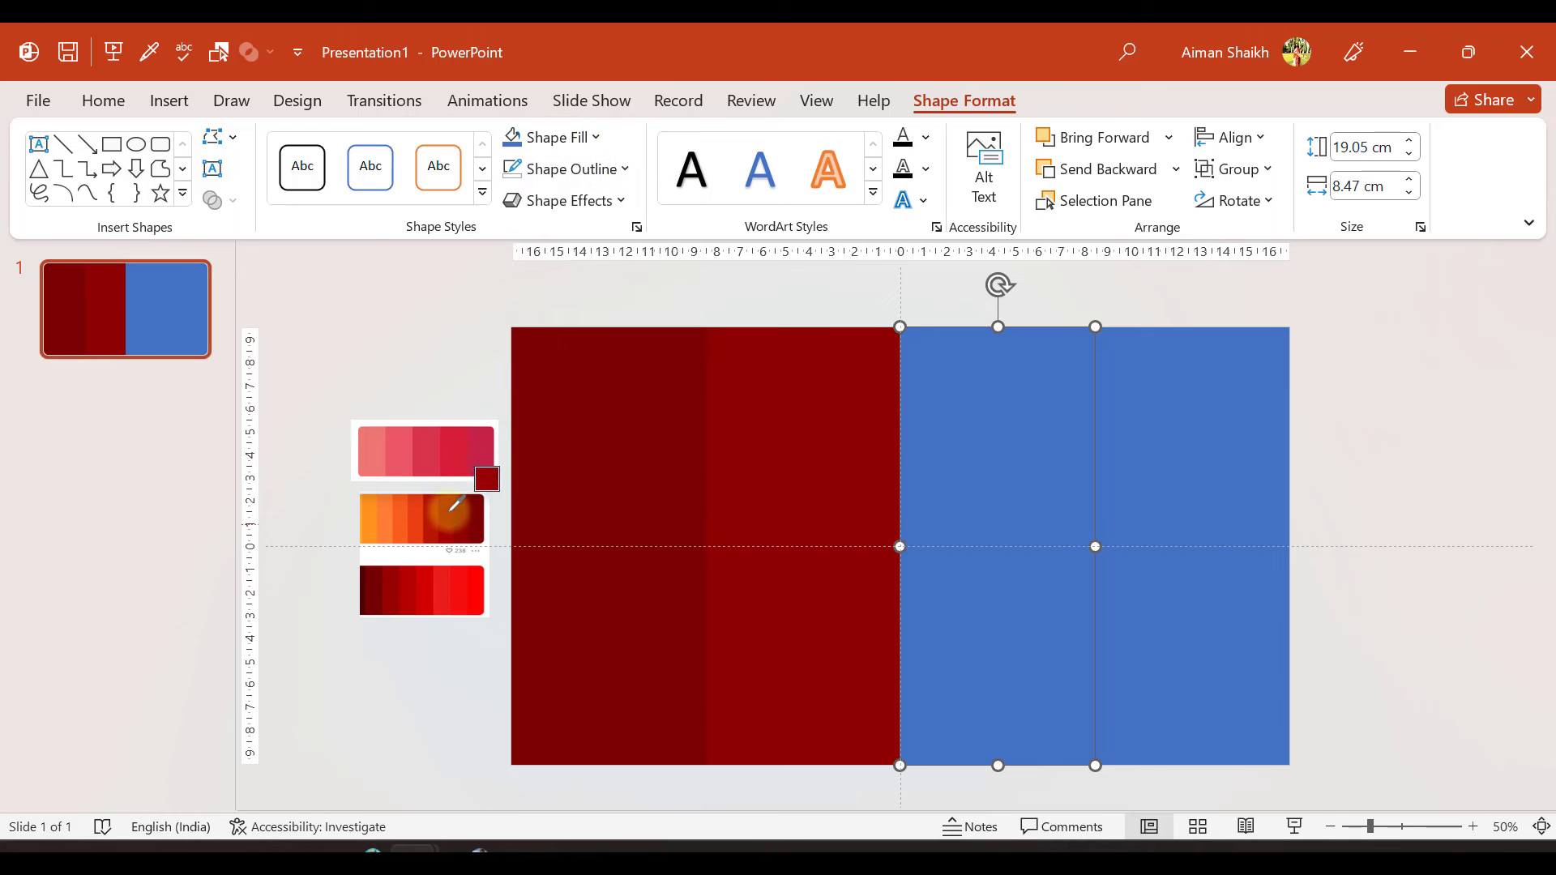
{"action": "left_click", "coordinate": [454, 505]}
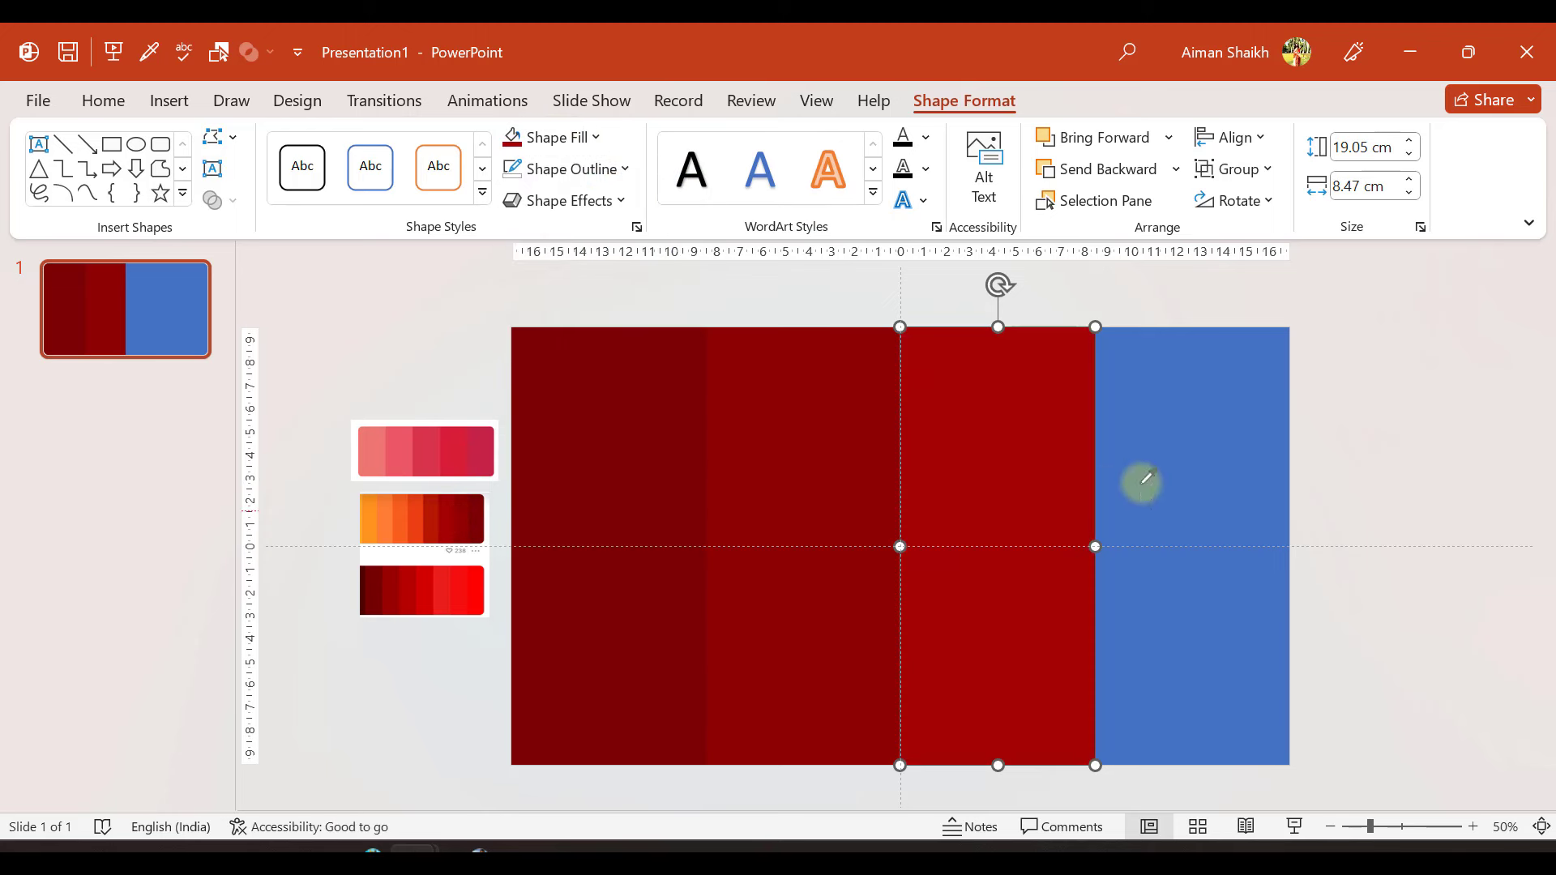
- Fill the rightmost strip with red-orange sampled from the palette
{"action": "left_click", "coordinate": [1106, 489]}
{"action": "left_click", "coordinate": [574, 140]}
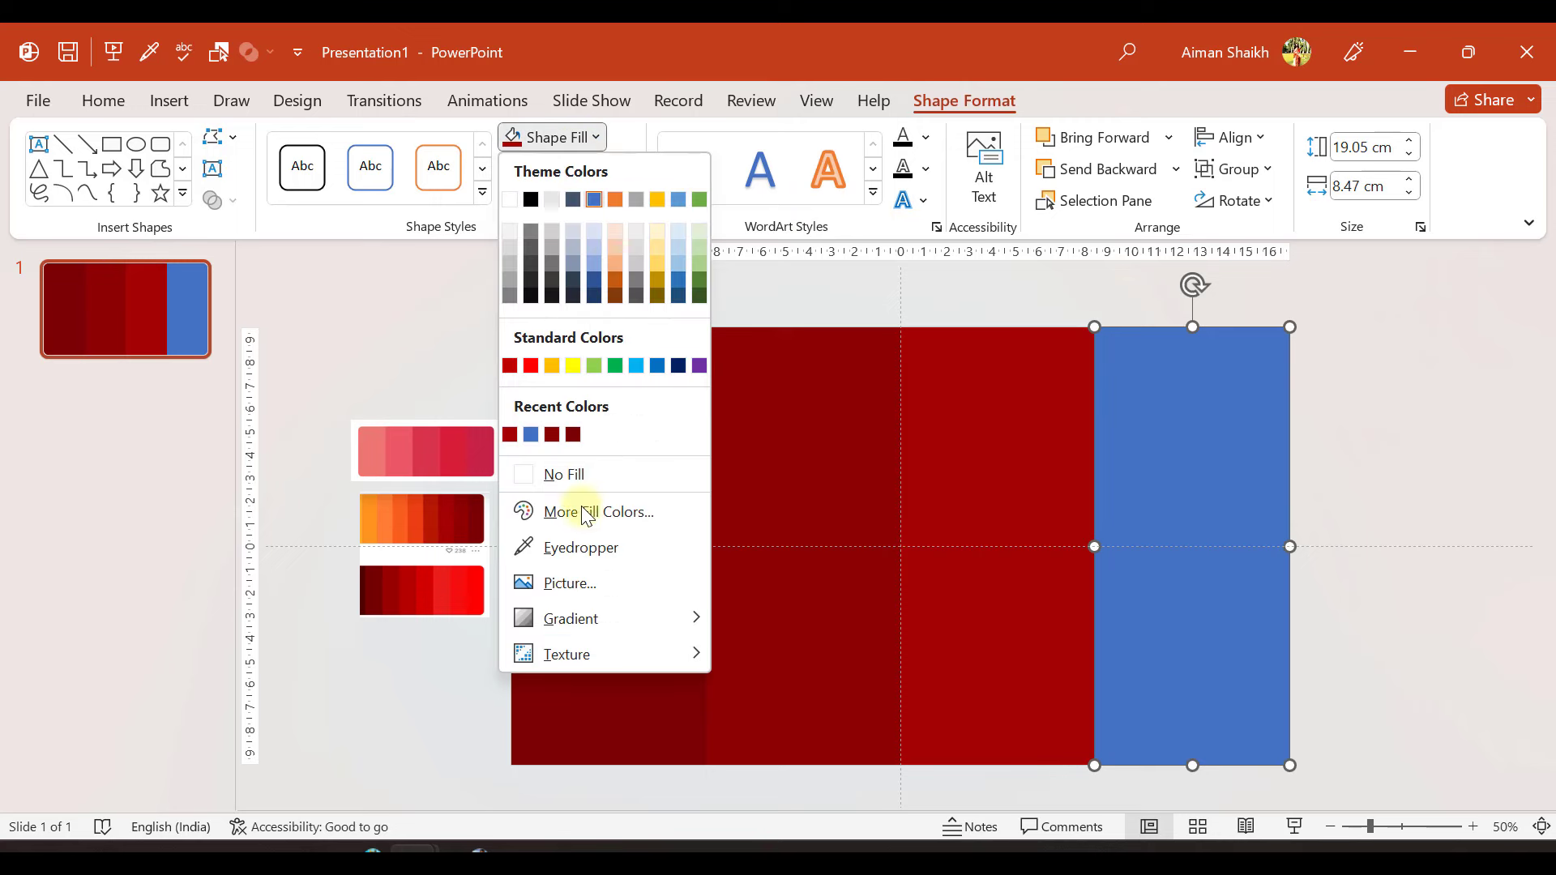
{"action": "left_click", "coordinate": [581, 545]}
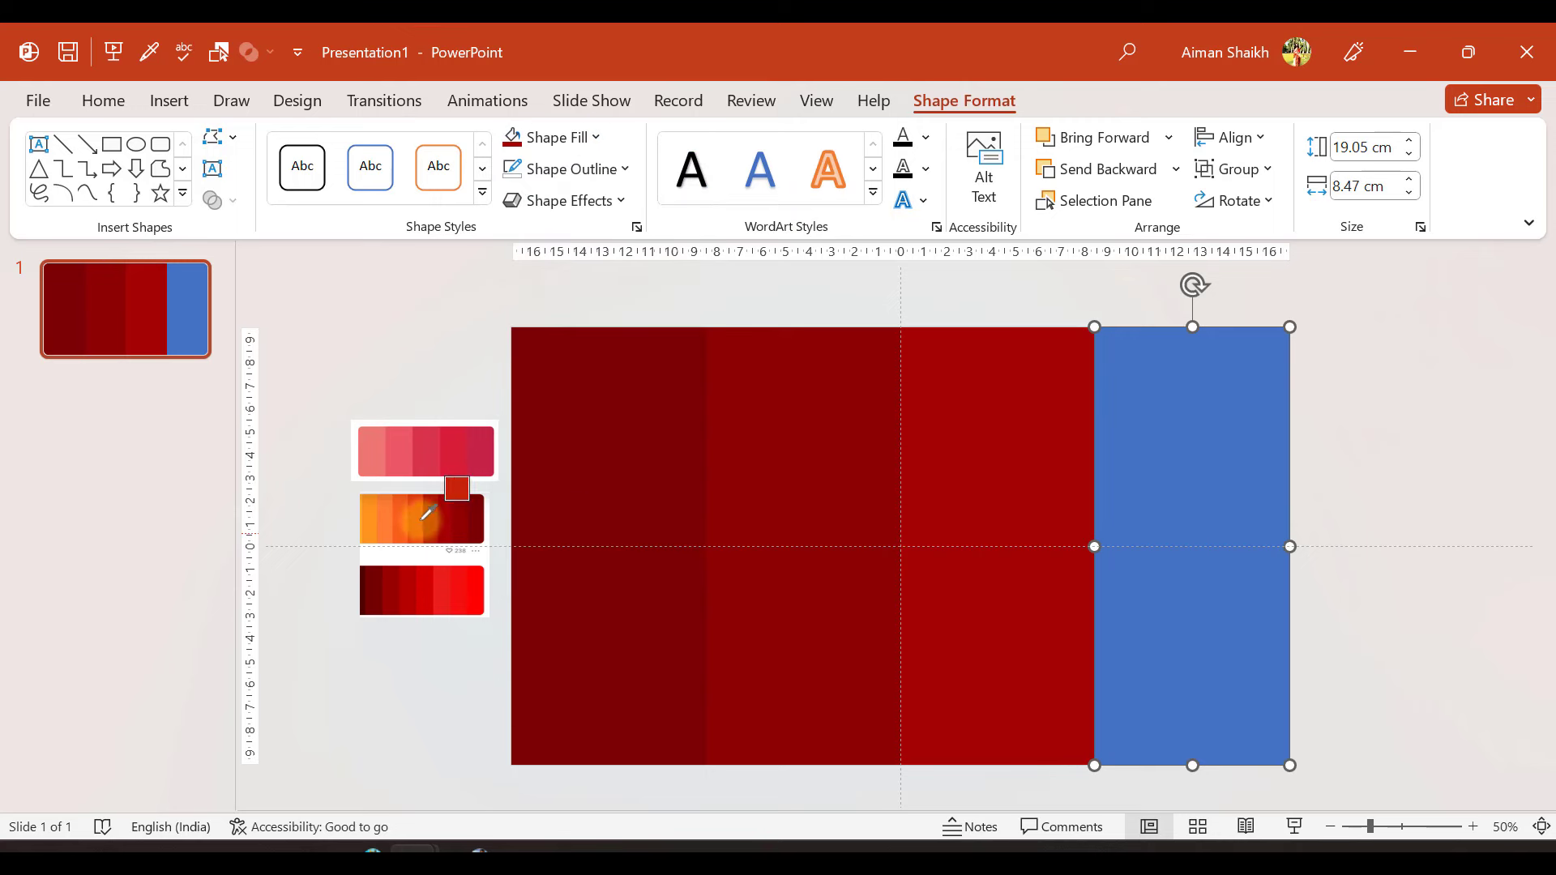
{"action": "left_click", "coordinate": [437, 500]}
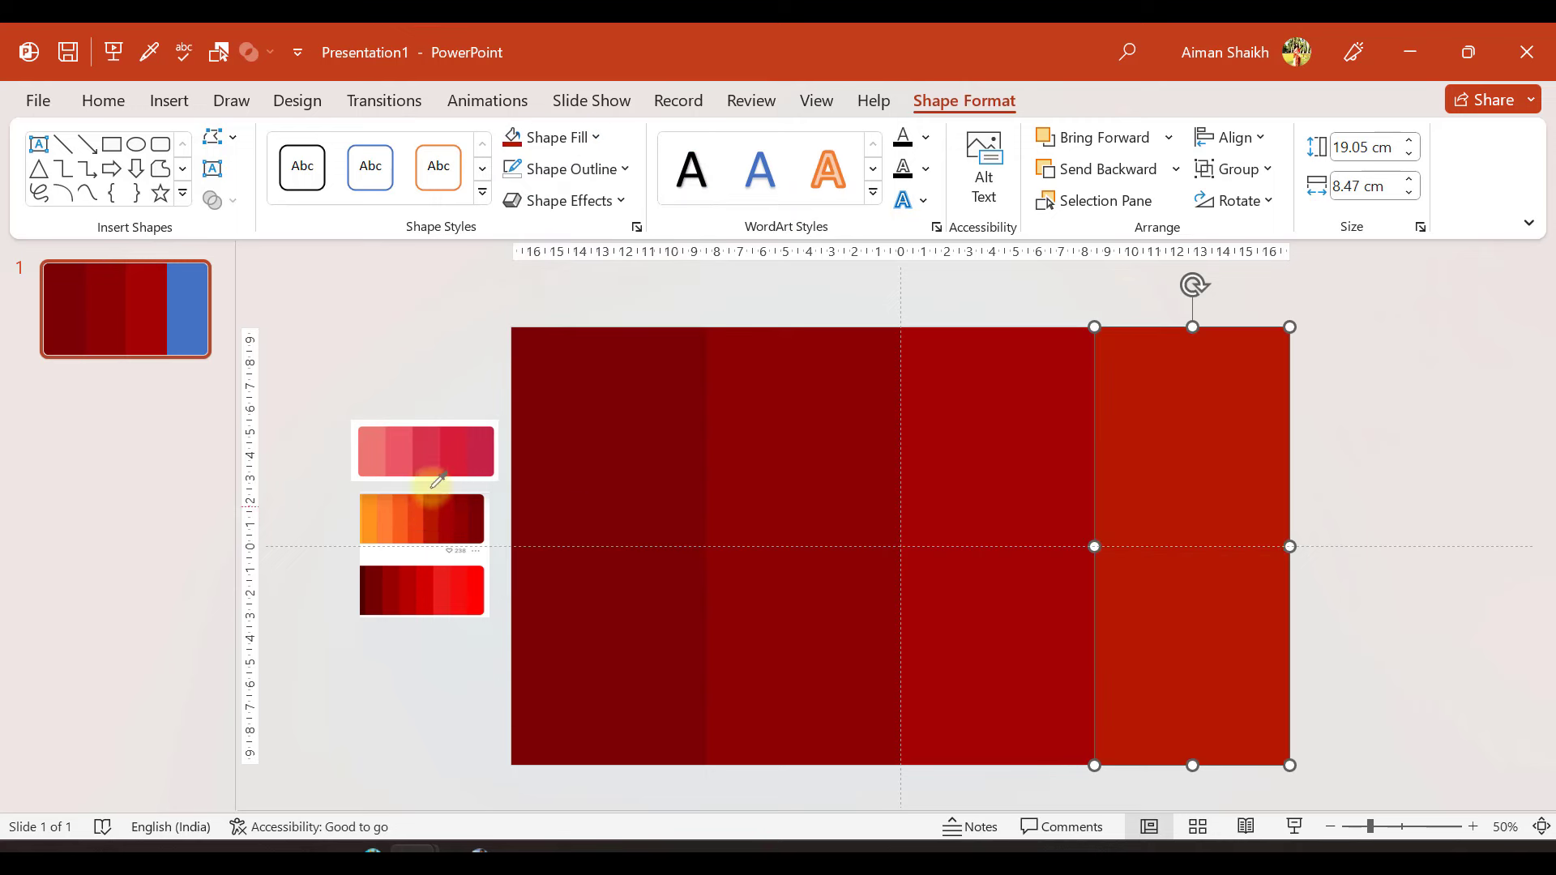
{"action": "left_click", "coordinate": [444, 364]}
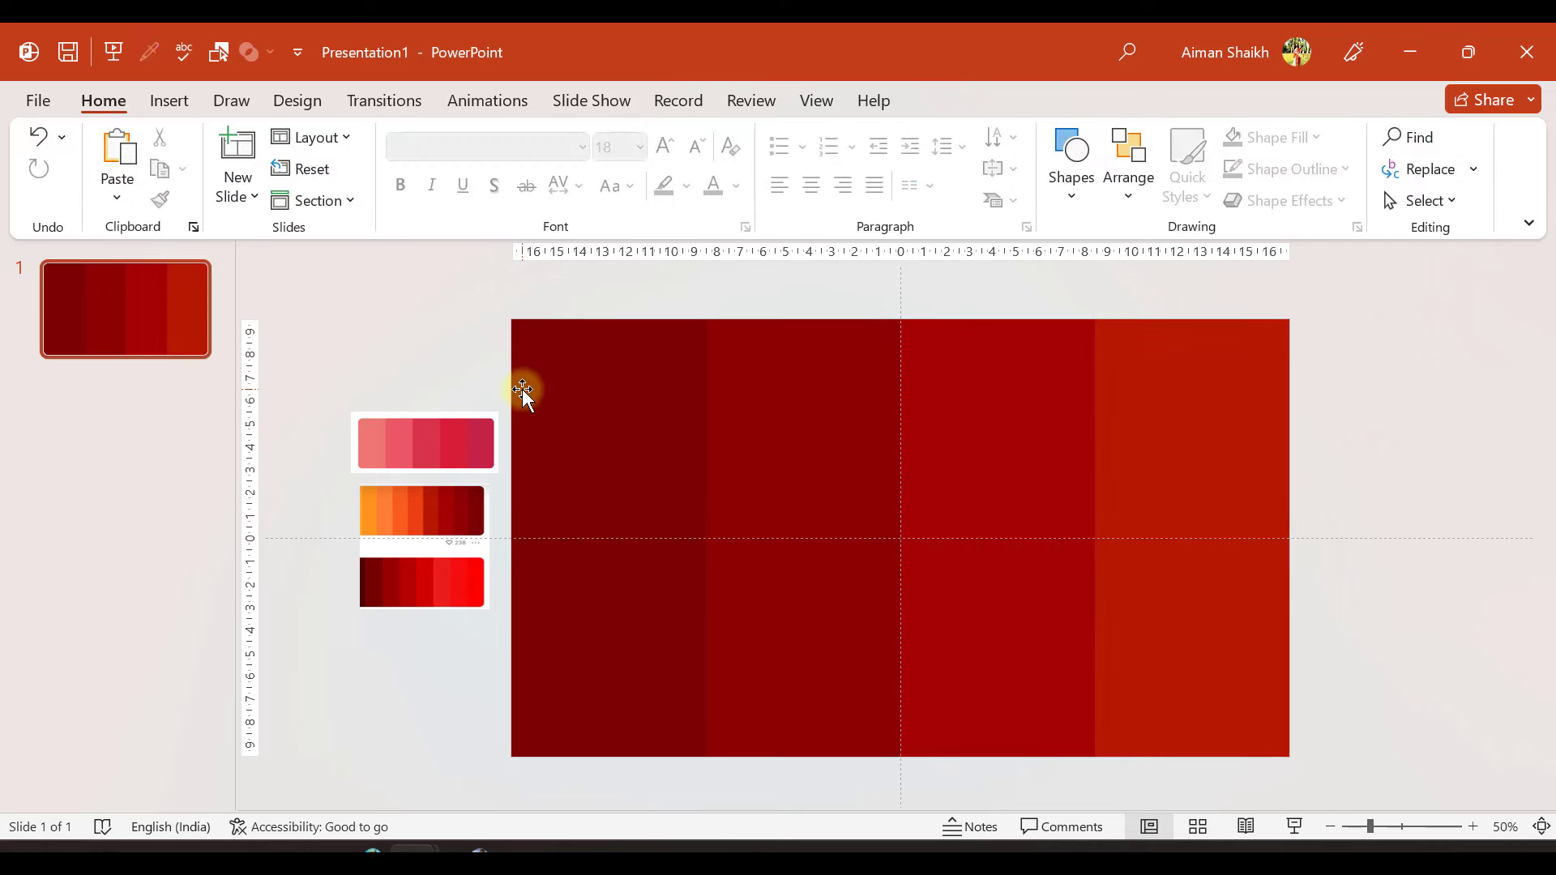
- Add a text box containing the letter S just right of the slide
{"action": "left_click", "coordinate": [171, 104]}
{"action": "left_click", "coordinate": [993, 183]}
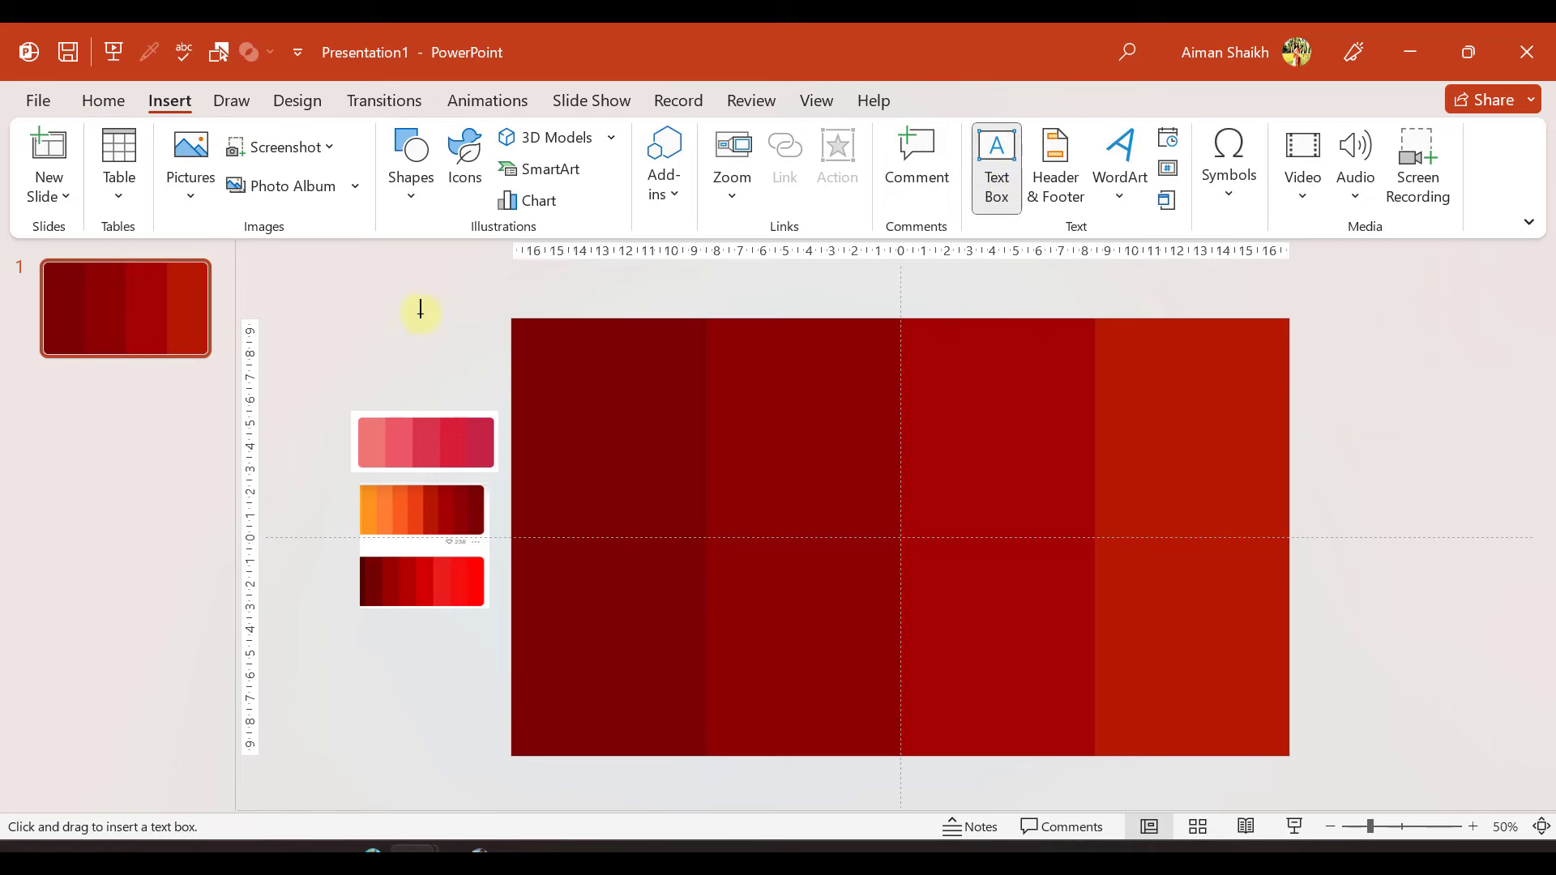
{"action": "left_click", "coordinate": [1388, 405]}
{"action": "type", "text": "s"}
{"action": "left_click", "coordinate": [1310, 318]}
{"action": "left_click_drag", "start_coordinate": [1442, 490], "coordinate": [1491, 554]}
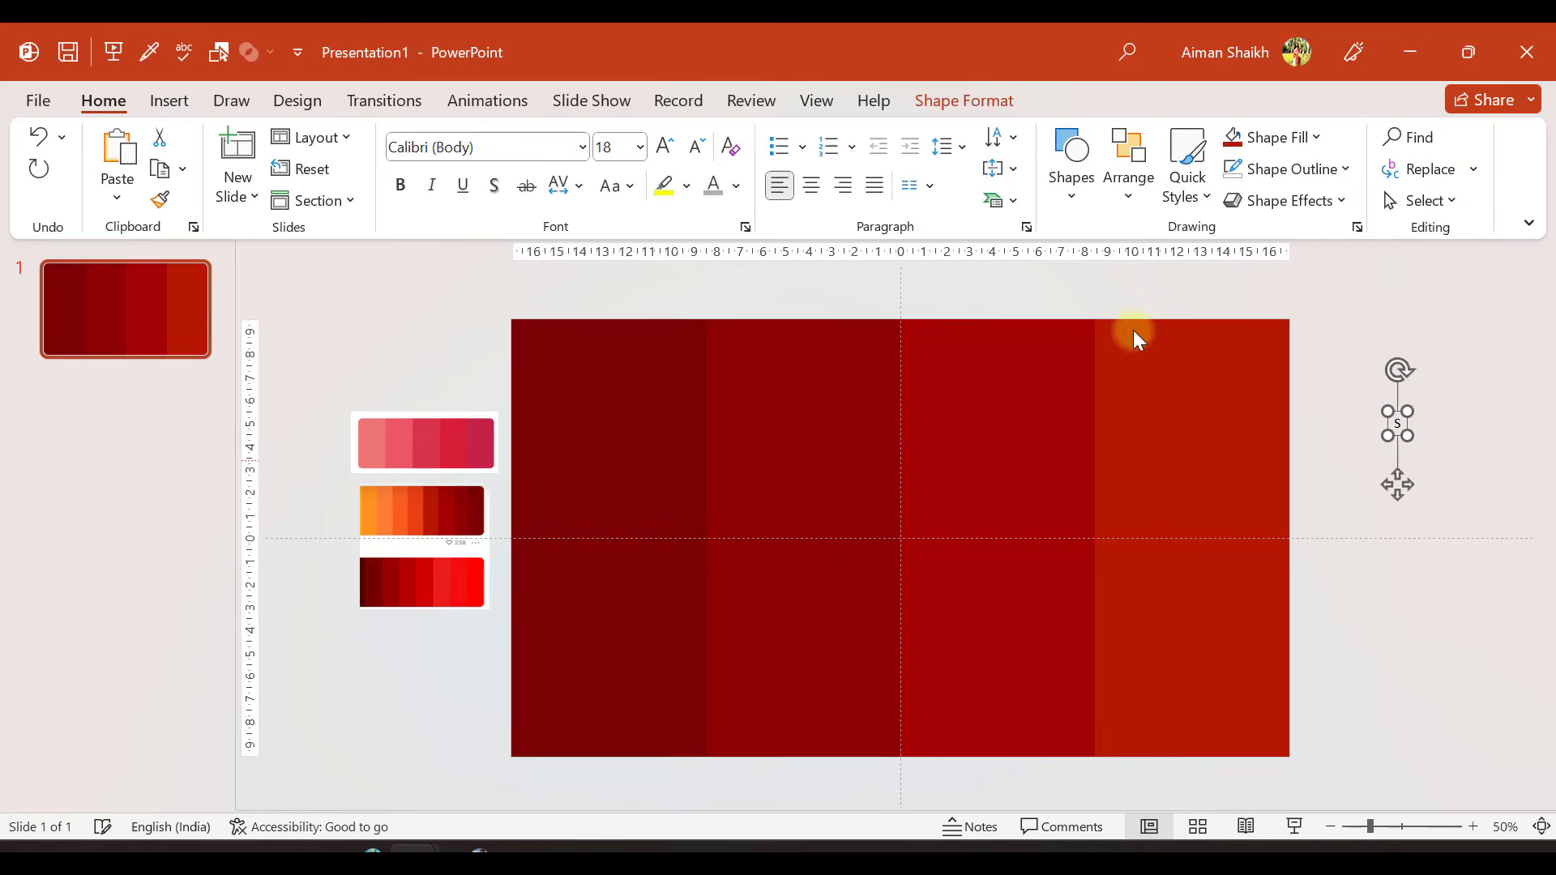
- Enlarge the S to 199 pt and set it in Arial Black
{"action": "left_click", "coordinate": [665, 148]}
{"action": "left_click", "coordinate": [665, 147]}
{"action": "left_click", "coordinate": [664, 148]}
{"action": "left_click", "coordinate": [664, 148]}
{"action": "left_click", "coordinate": [664, 148]}
{"action": "left_click", "coordinate": [664, 148]}
{"action": "left_click", "coordinate": [665, 147]}
{"action": "left_click", "coordinate": [665, 148]}
{"action": "left_click", "coordinate": [664, 147]}
{"action": "left_click", "coordinate": [665, 147]}
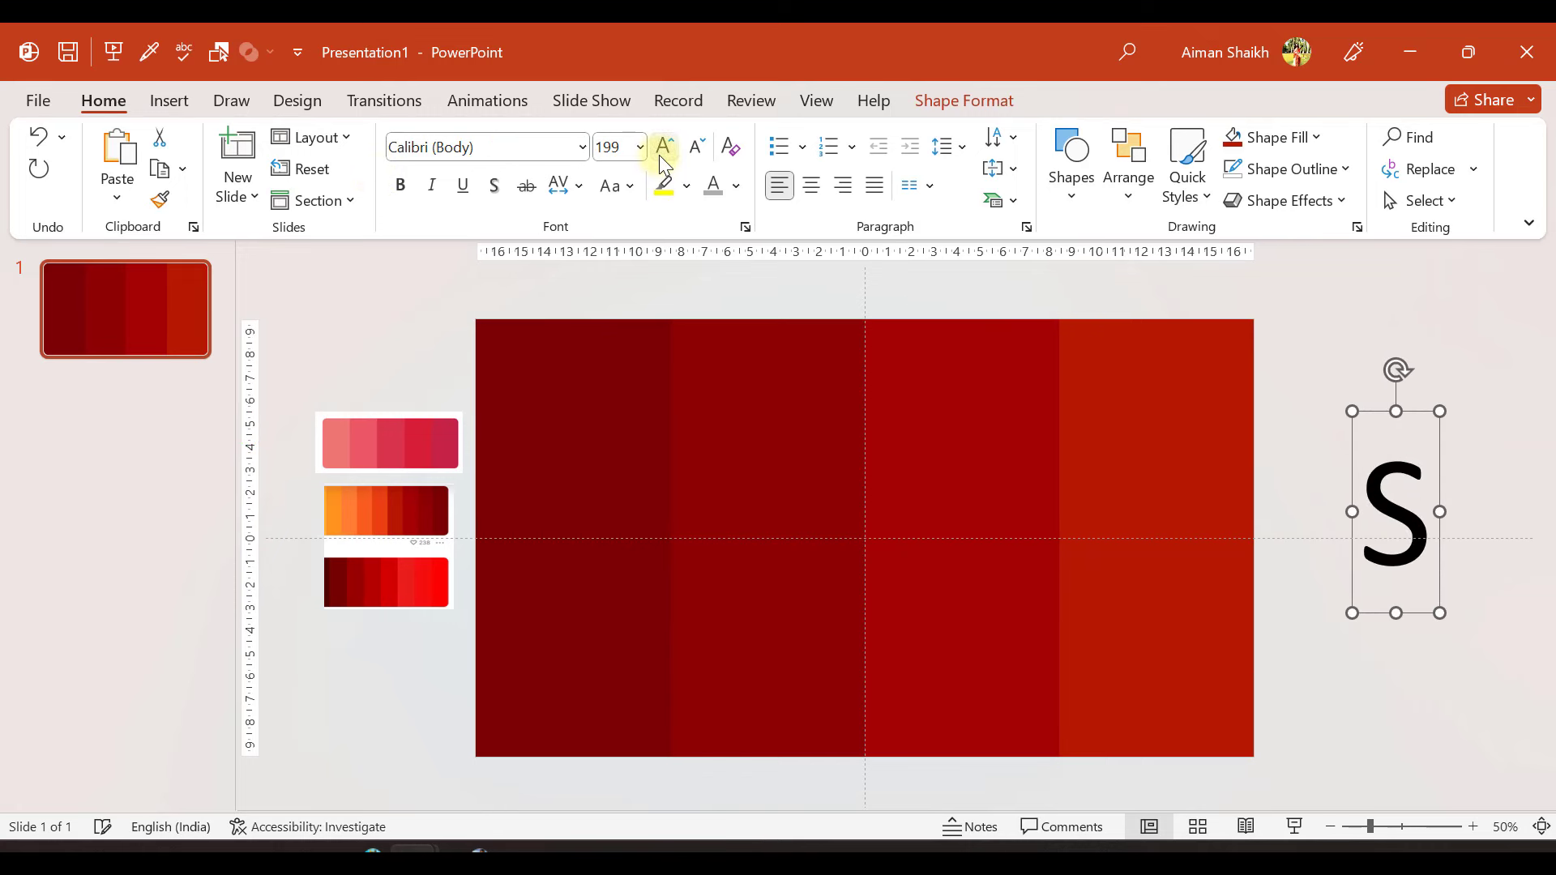
{"action": "left_click", "coordinate": [584, 147]}
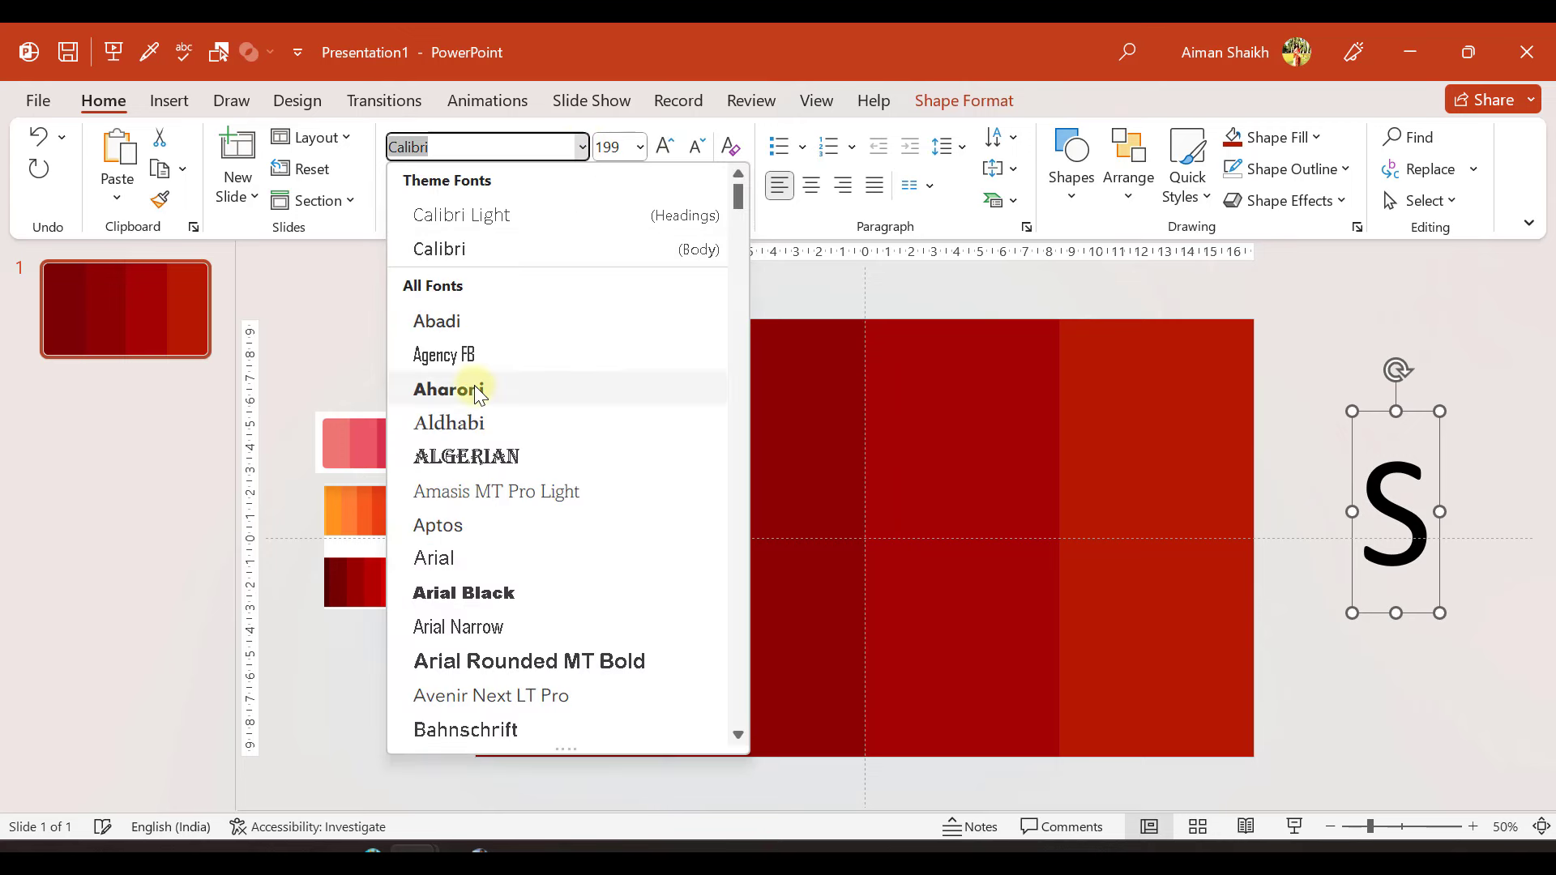
{"action": "left_click", "coordinate": [465, 593]}
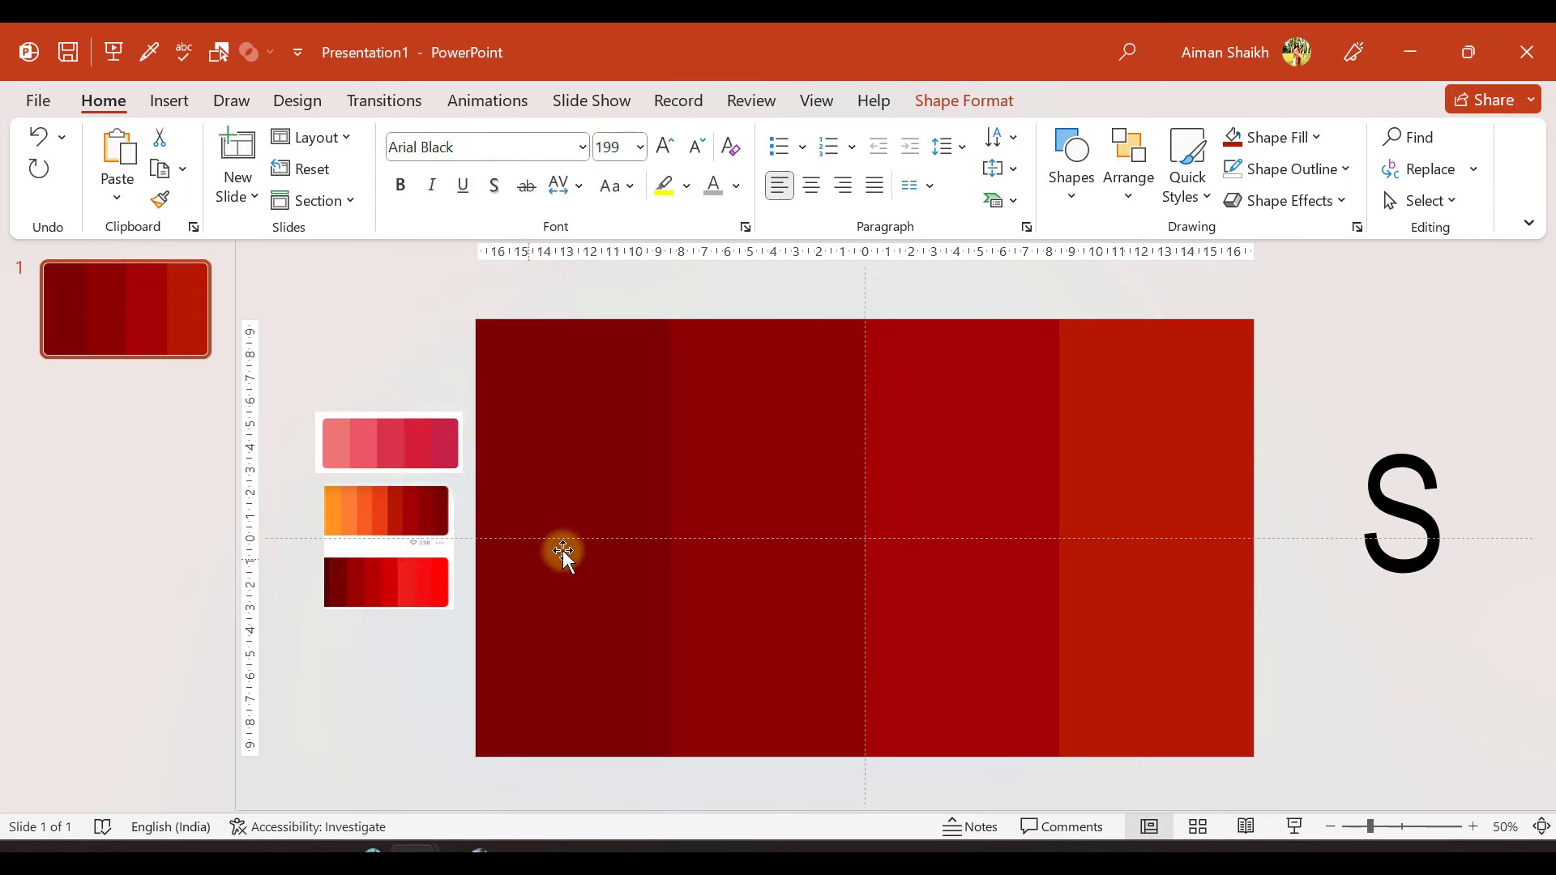
- Move the S onto the leftmost red strip and duplicate it for the others
{"action": "left_click_drag", "start_coordinate": [1418, 412], "coordinate": [577, 442]}
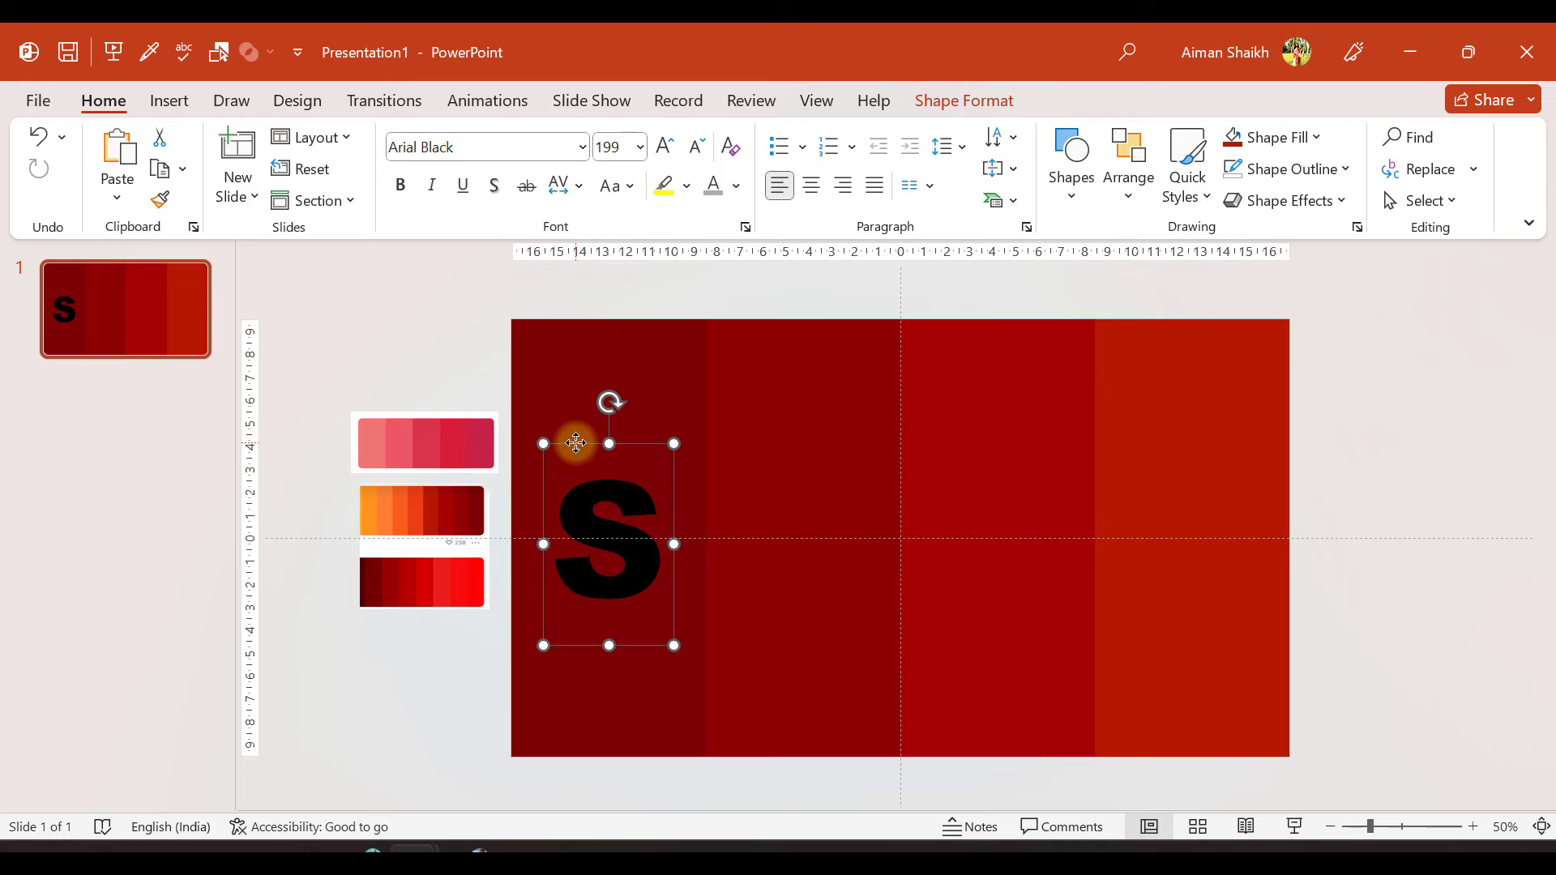
{"action": "left_click_drag", "start_coordinate": [629, 445], "coordinate": [831, 438]}
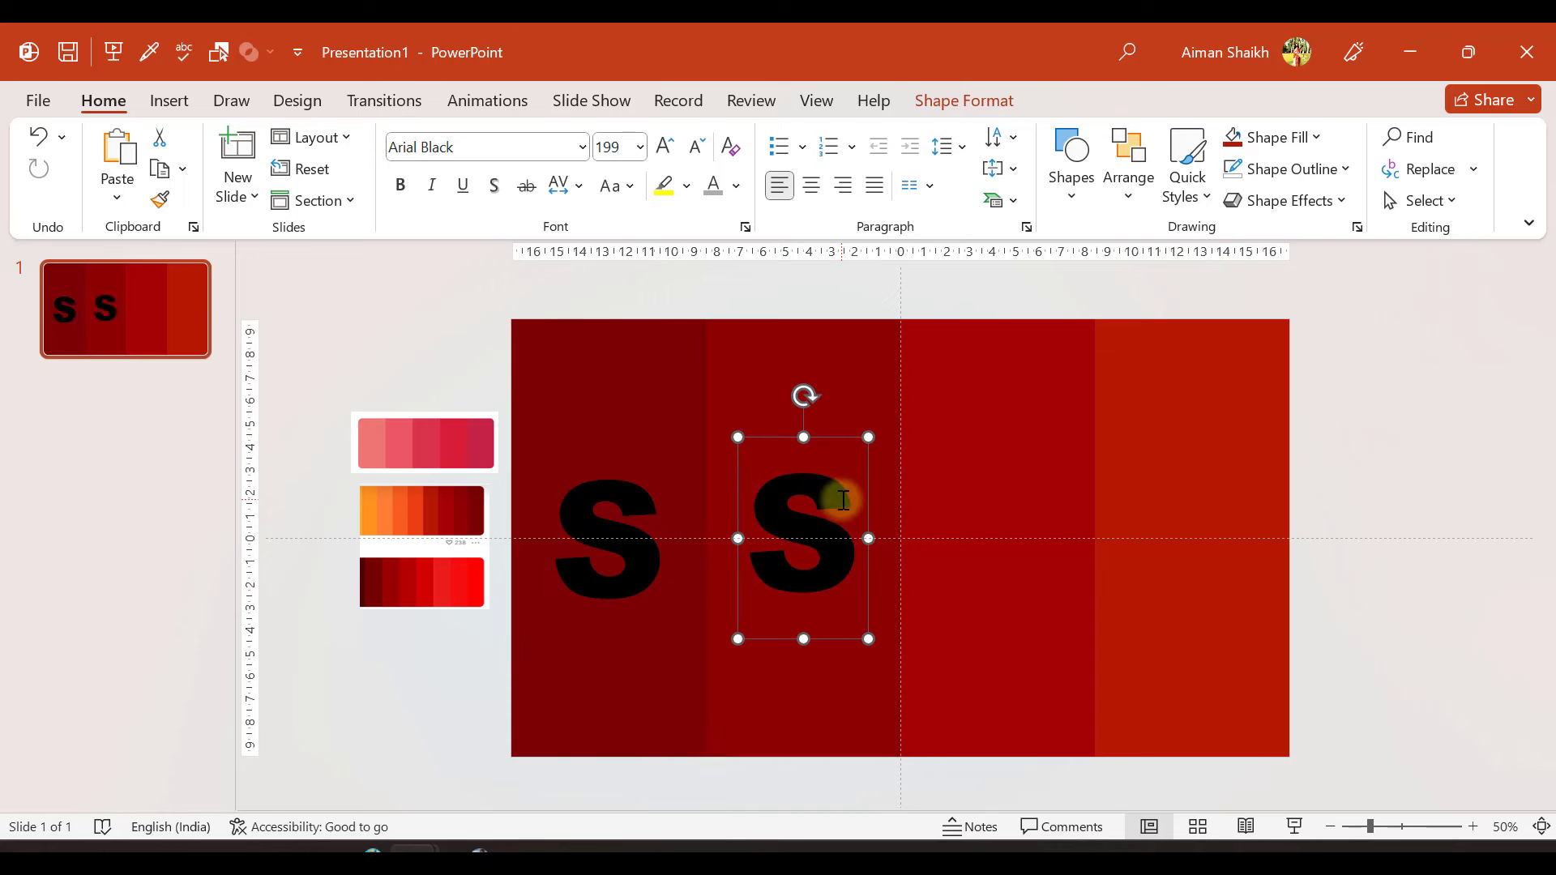
{"action": "key", "text": "ctrl+d"}
{"action": "key", "text": "ctrl+d"}
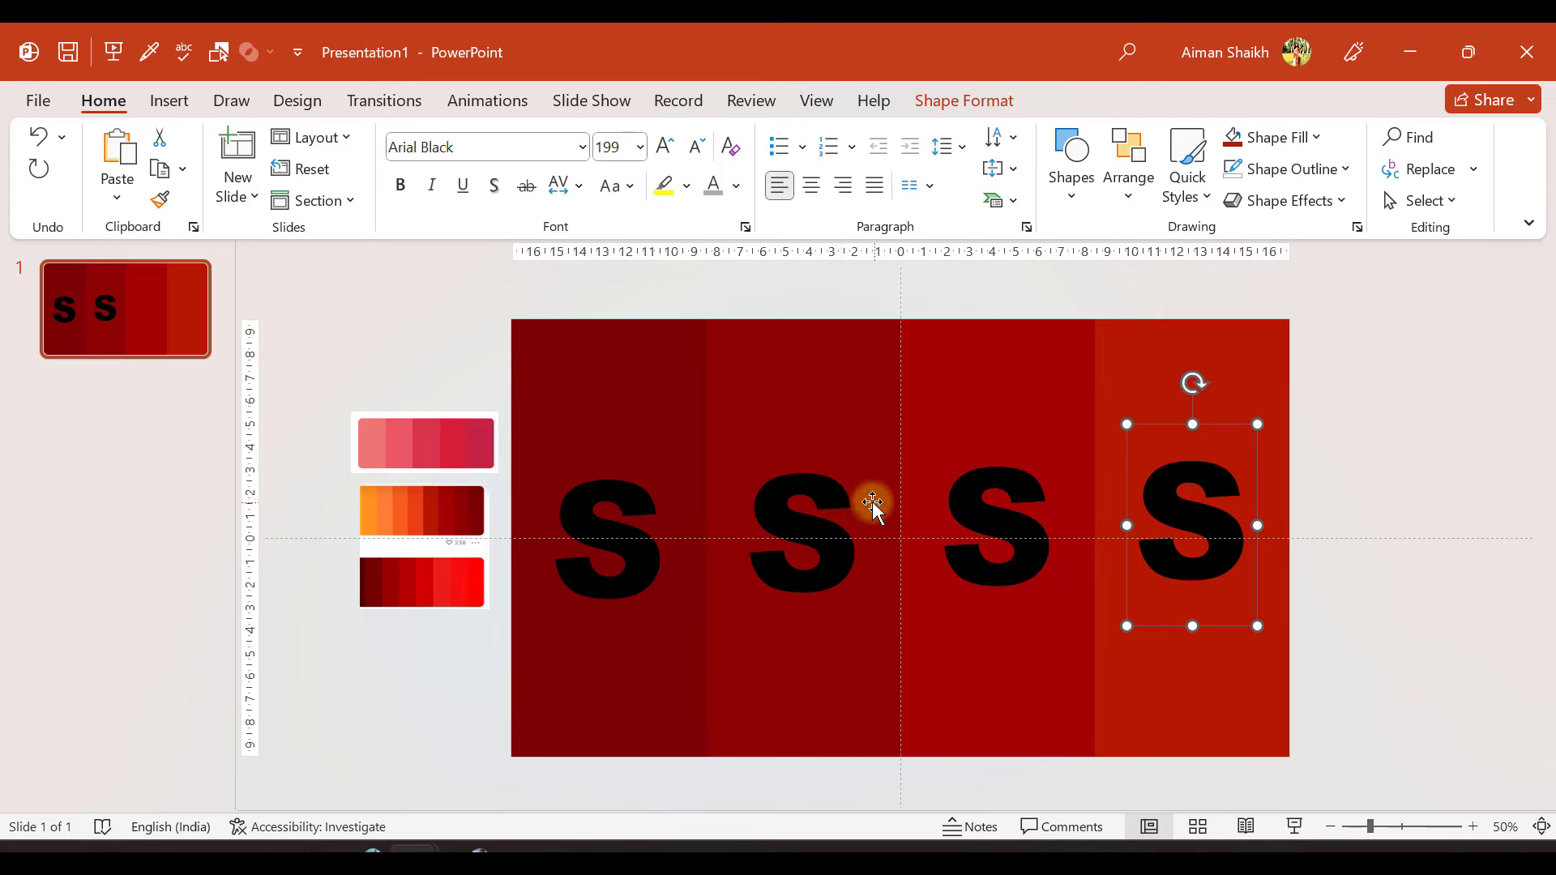
- Change the copied letters to W, O and T on strips two to four
{"action": "left_click", "coordinate": [851, 496]}
{"action": "key", "text": "BackSpace"}
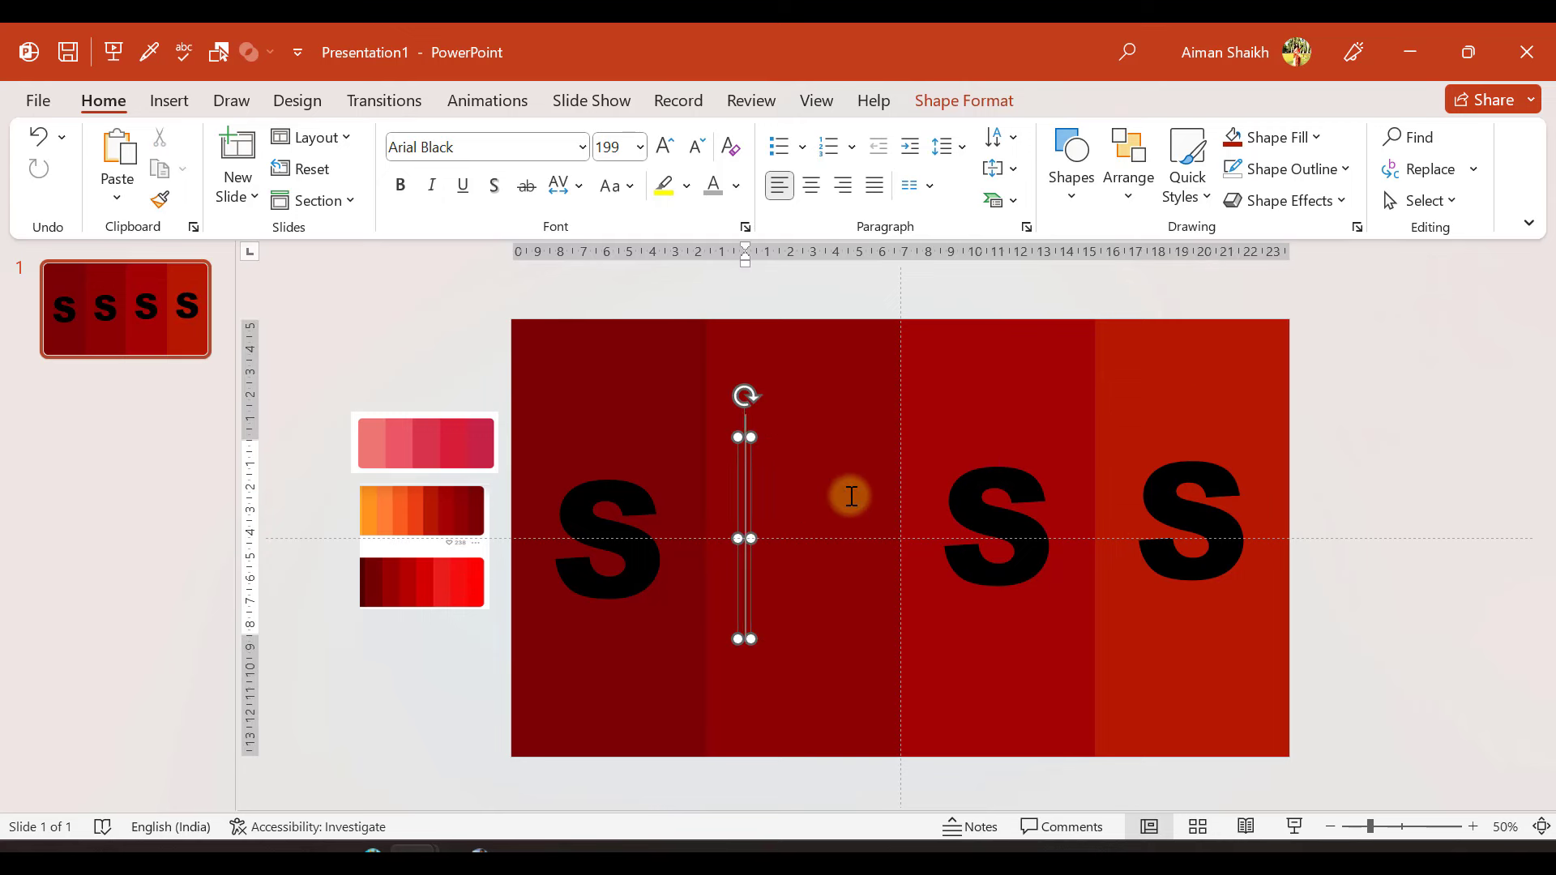
{"action": "type", "text": "W"}
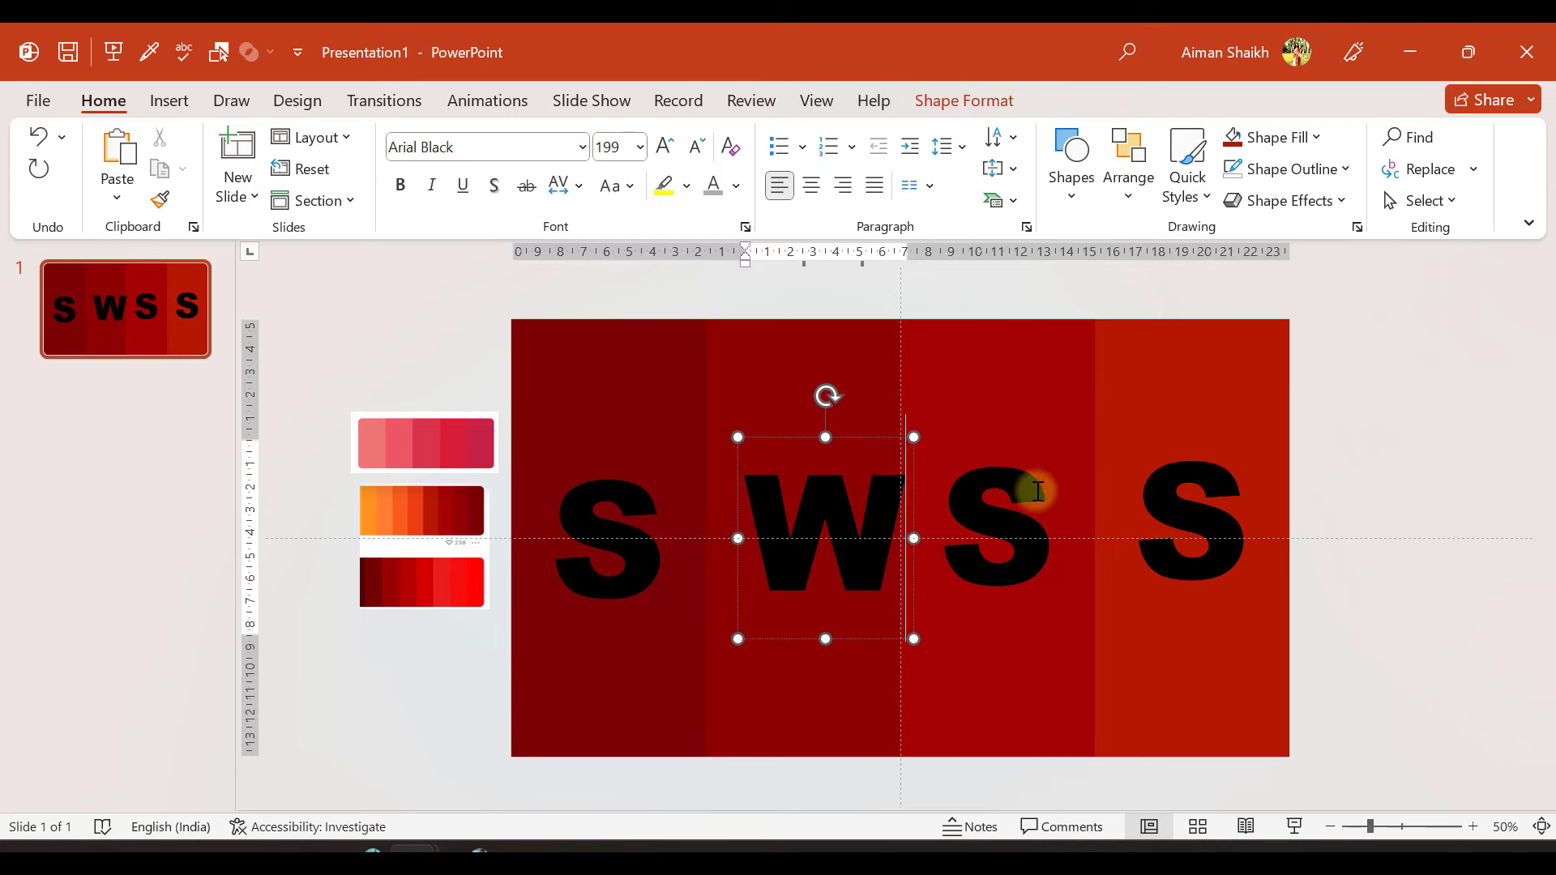
{"action": "left_click", "coordinate": [1037, 492]}
{"action": "key", "text": "BackSpace"}
{"action": "type", "text": "O"}
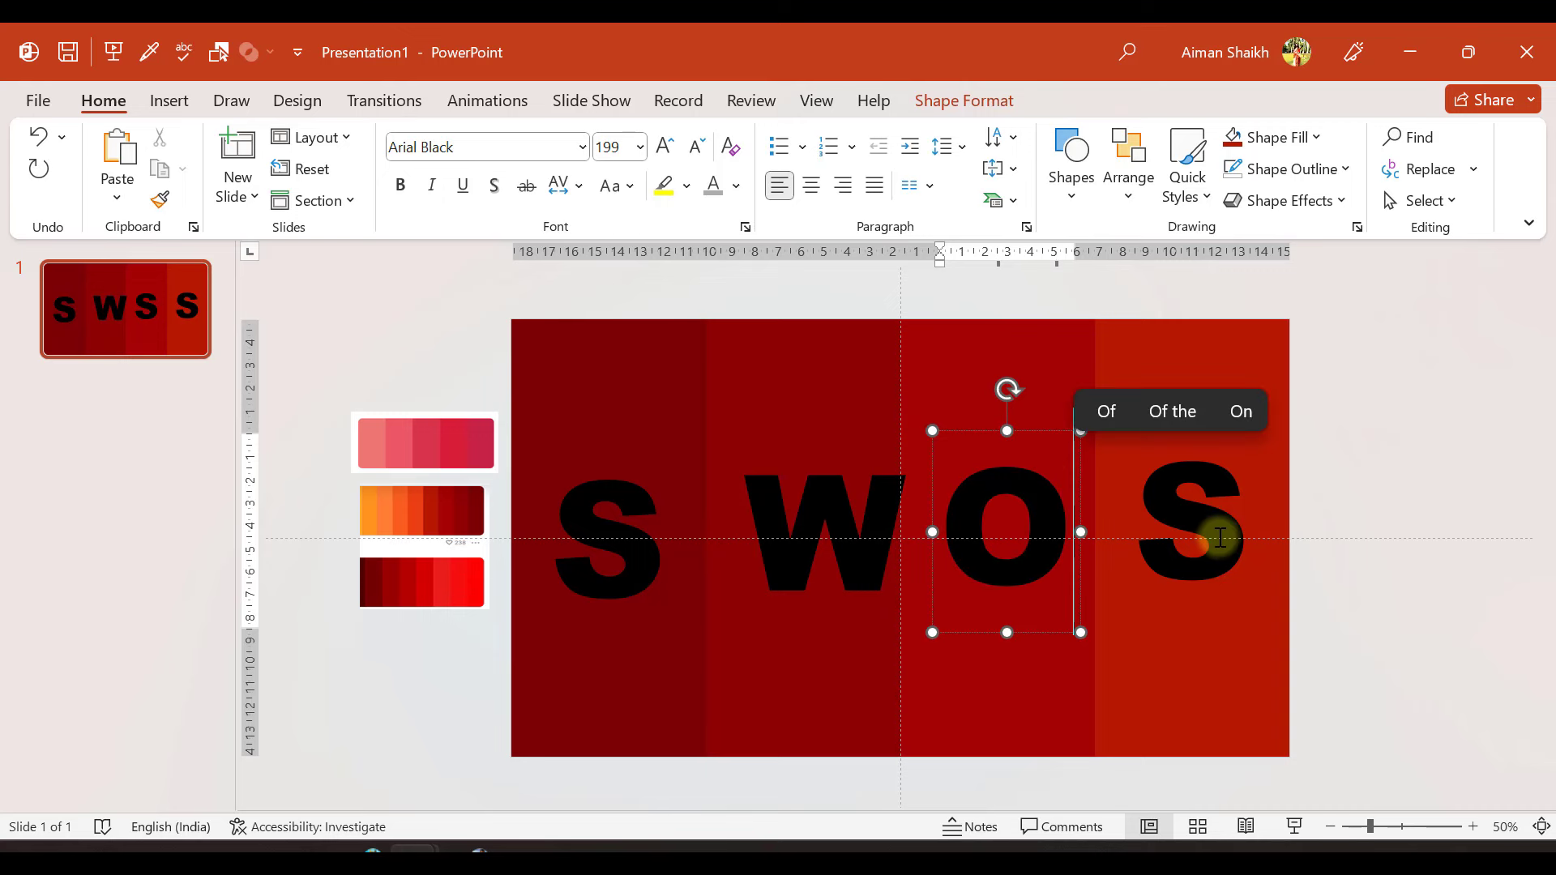
{"action": "left_click", "coordinate": [1233, 527]}
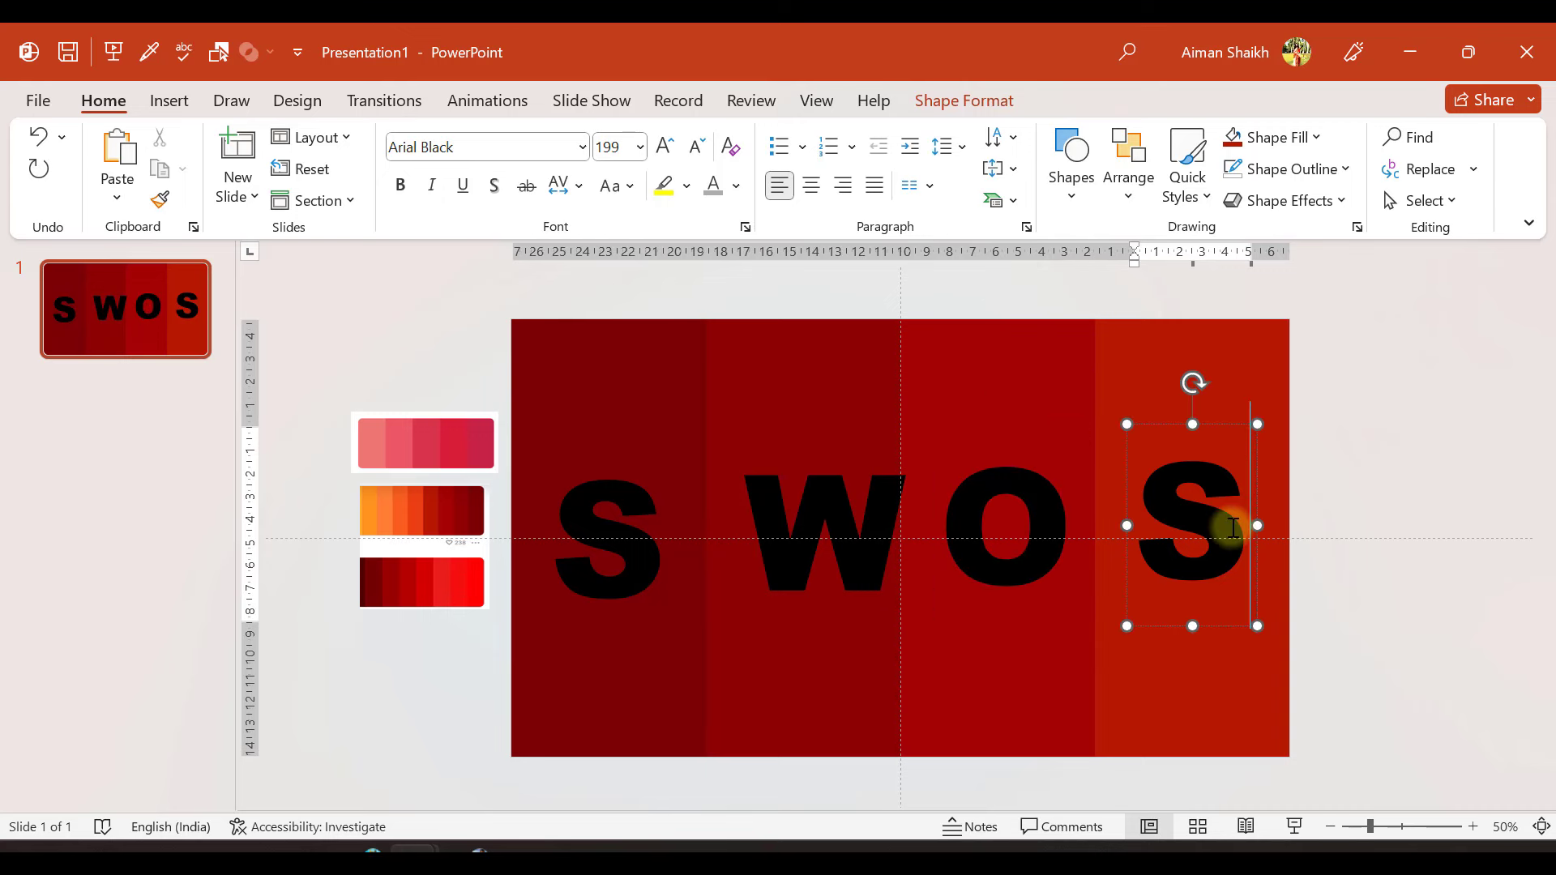
{"action": "key", "text": "BackSpace"}
{"action": "type", "text": "T"}
{"action": "left_click", "coordinate": [1374, 478]}
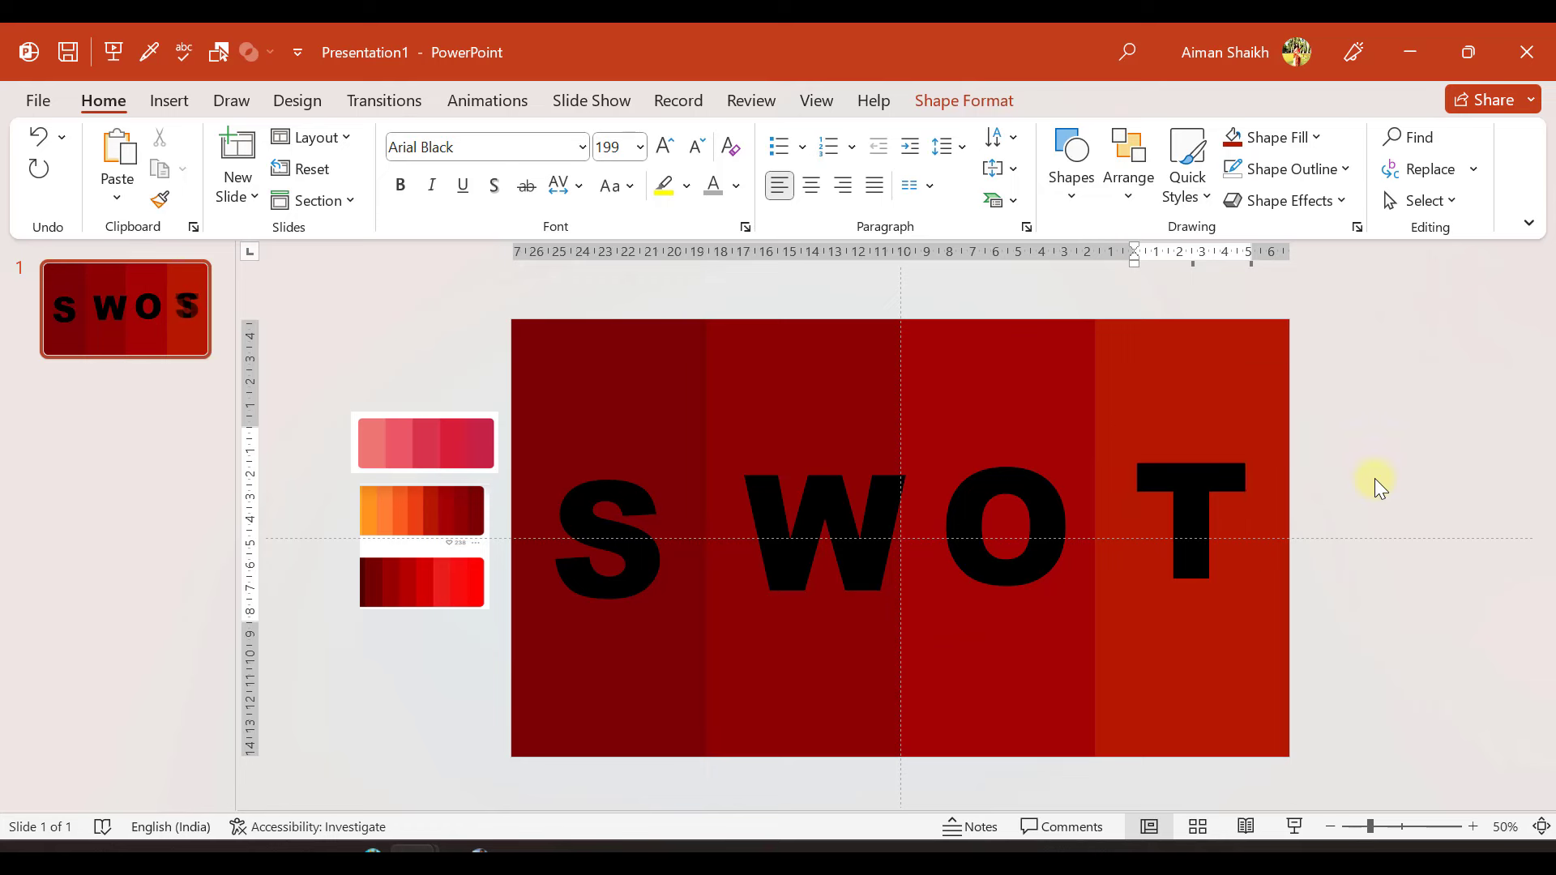
- Select all four letters and distribute them horizontally across the slide
{"action": "left_click", "coordinate": [642, 522]}
{"action": "left_click", "coordinate": [864, 512], "text": "shift"}
{"action": "left_click", "coordinate": [1025, 504], "text": "shift"}
{"action": "left_click", "coordinate": [1191, 489], "text": "shift"}
{"action": "left_click", "coordinate": [1136, 208]}
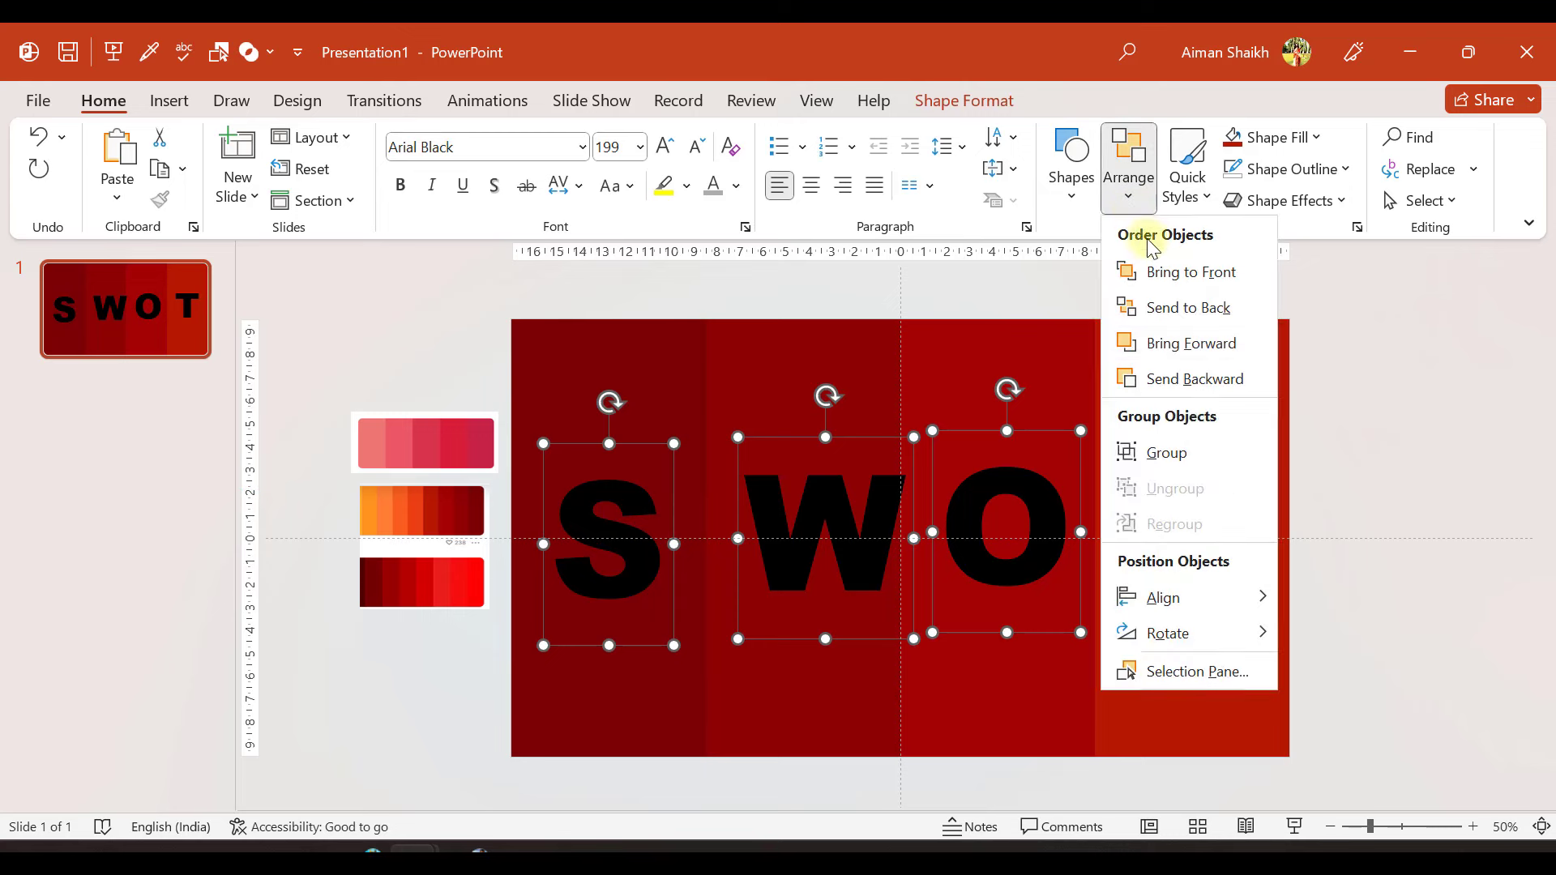
{"action": "left_click", "coordinate": [1365, 315]}
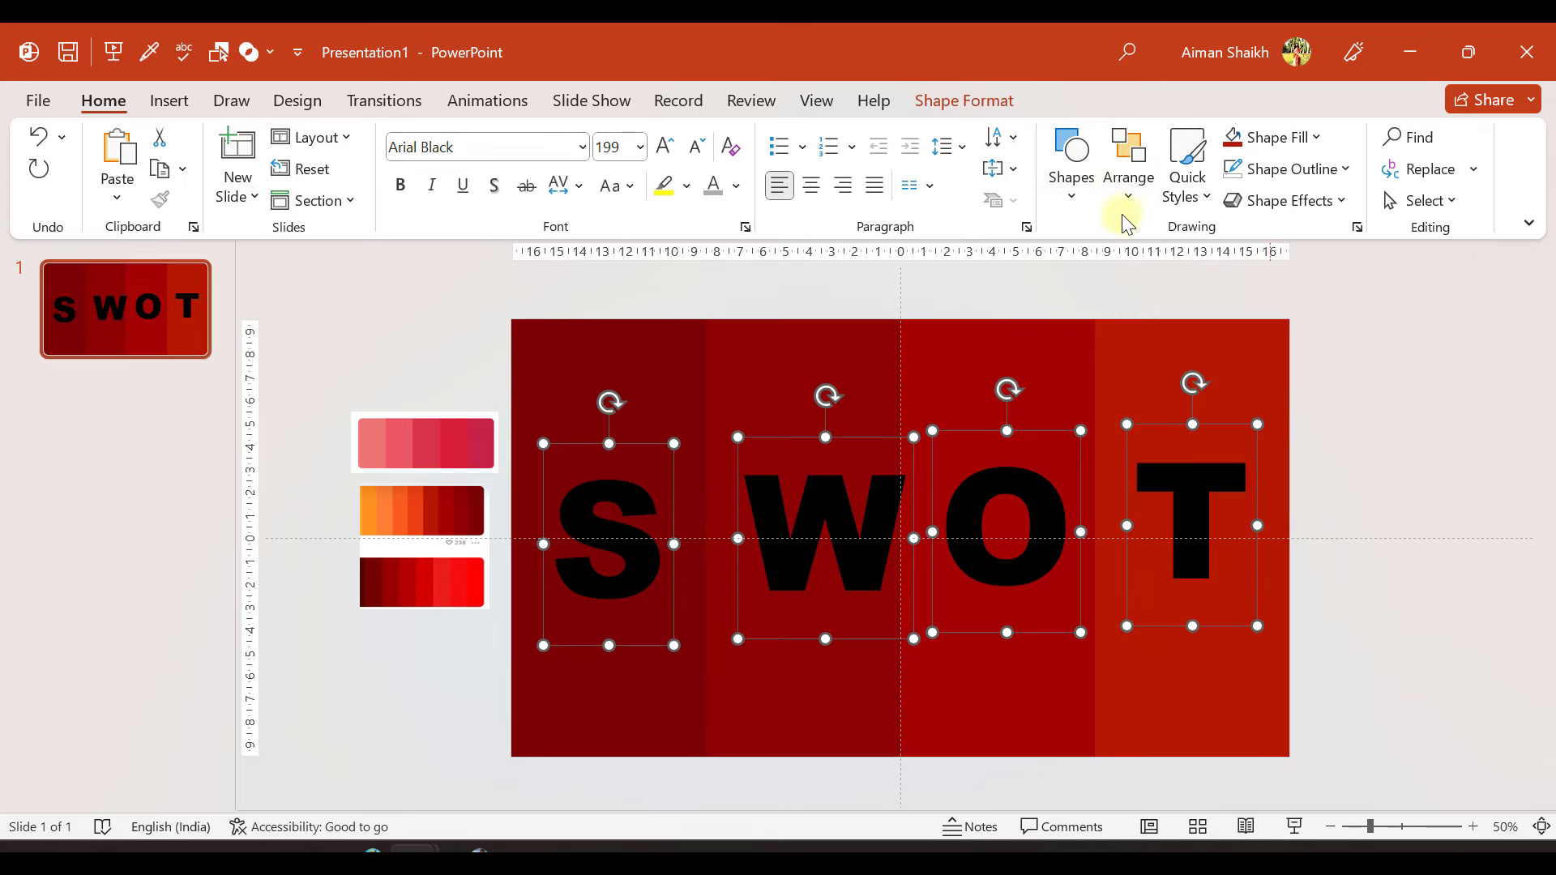
{"action": "left_click", "coordinate": [1131, 188]}
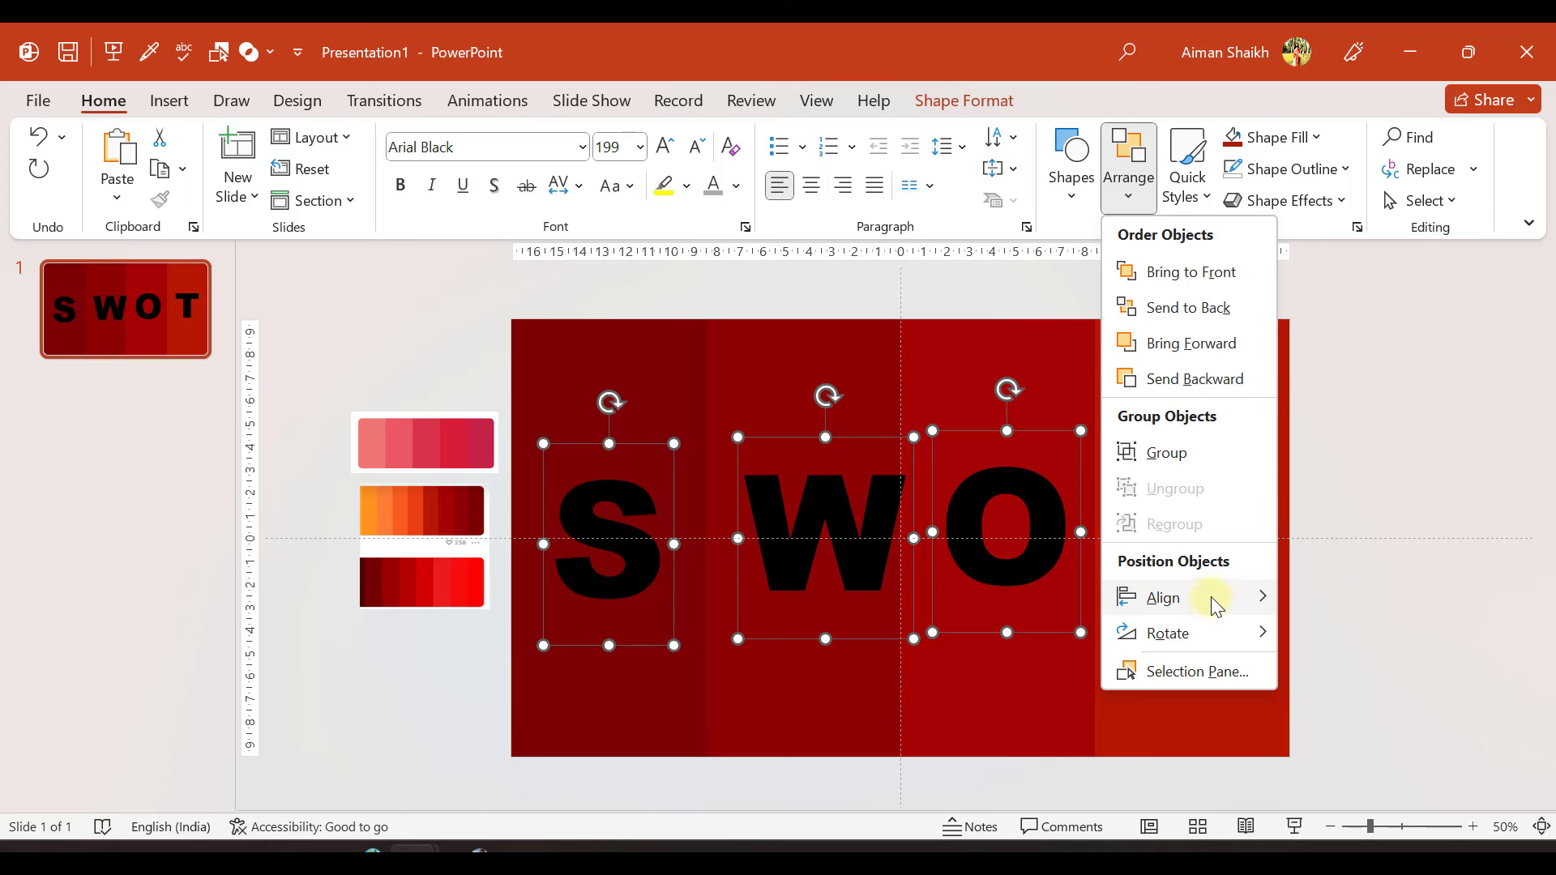
{"action": "mouse_move", "coordinate": [1212, 597]}
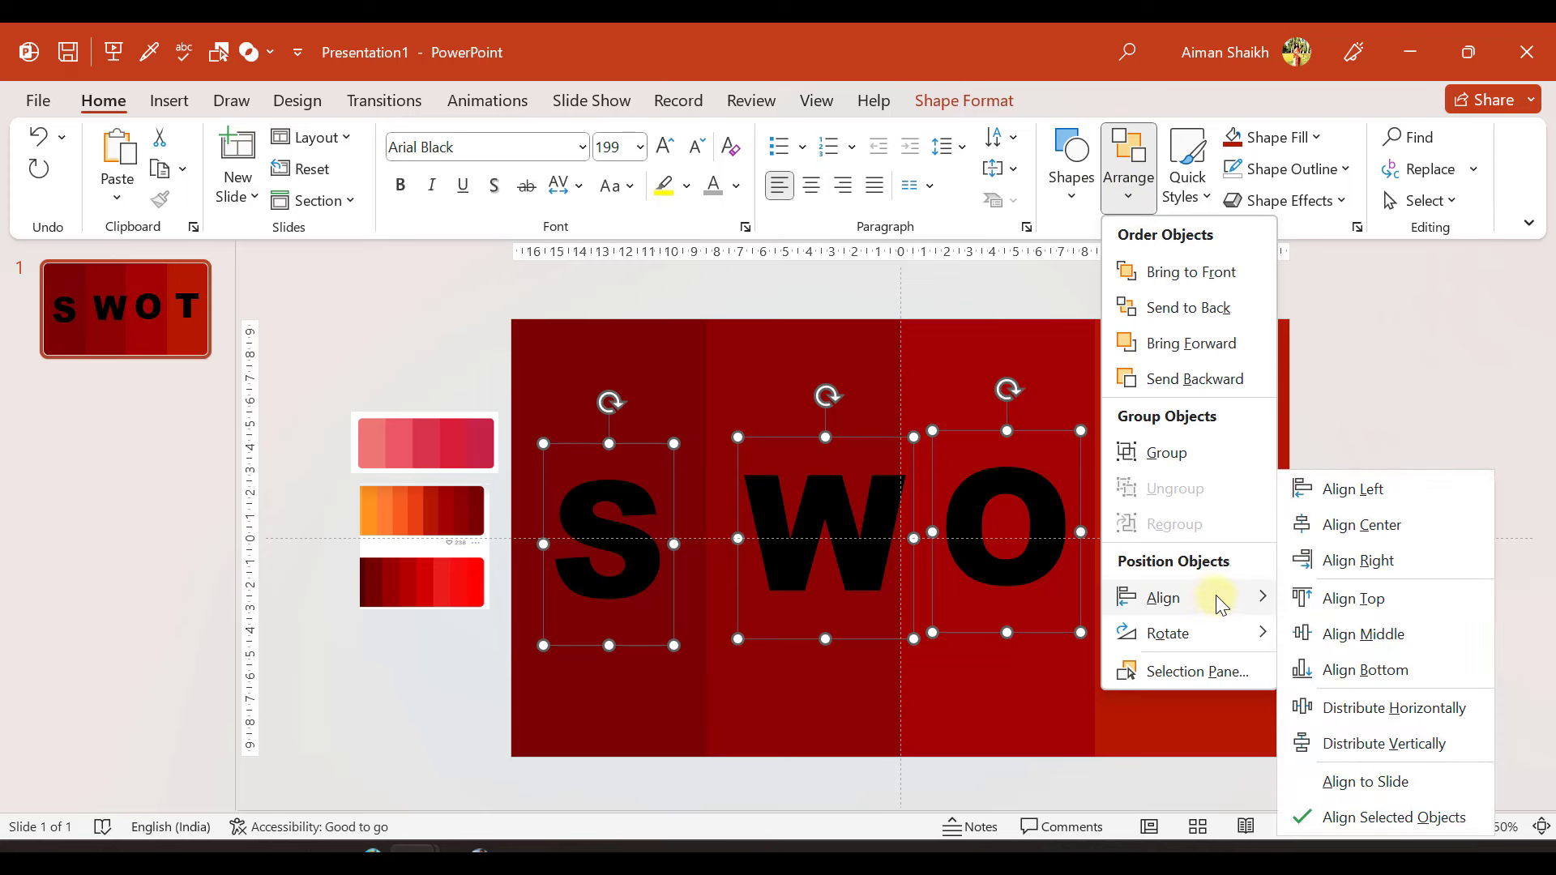
{"action": "left_click", "coordinate": [1355, 707]}
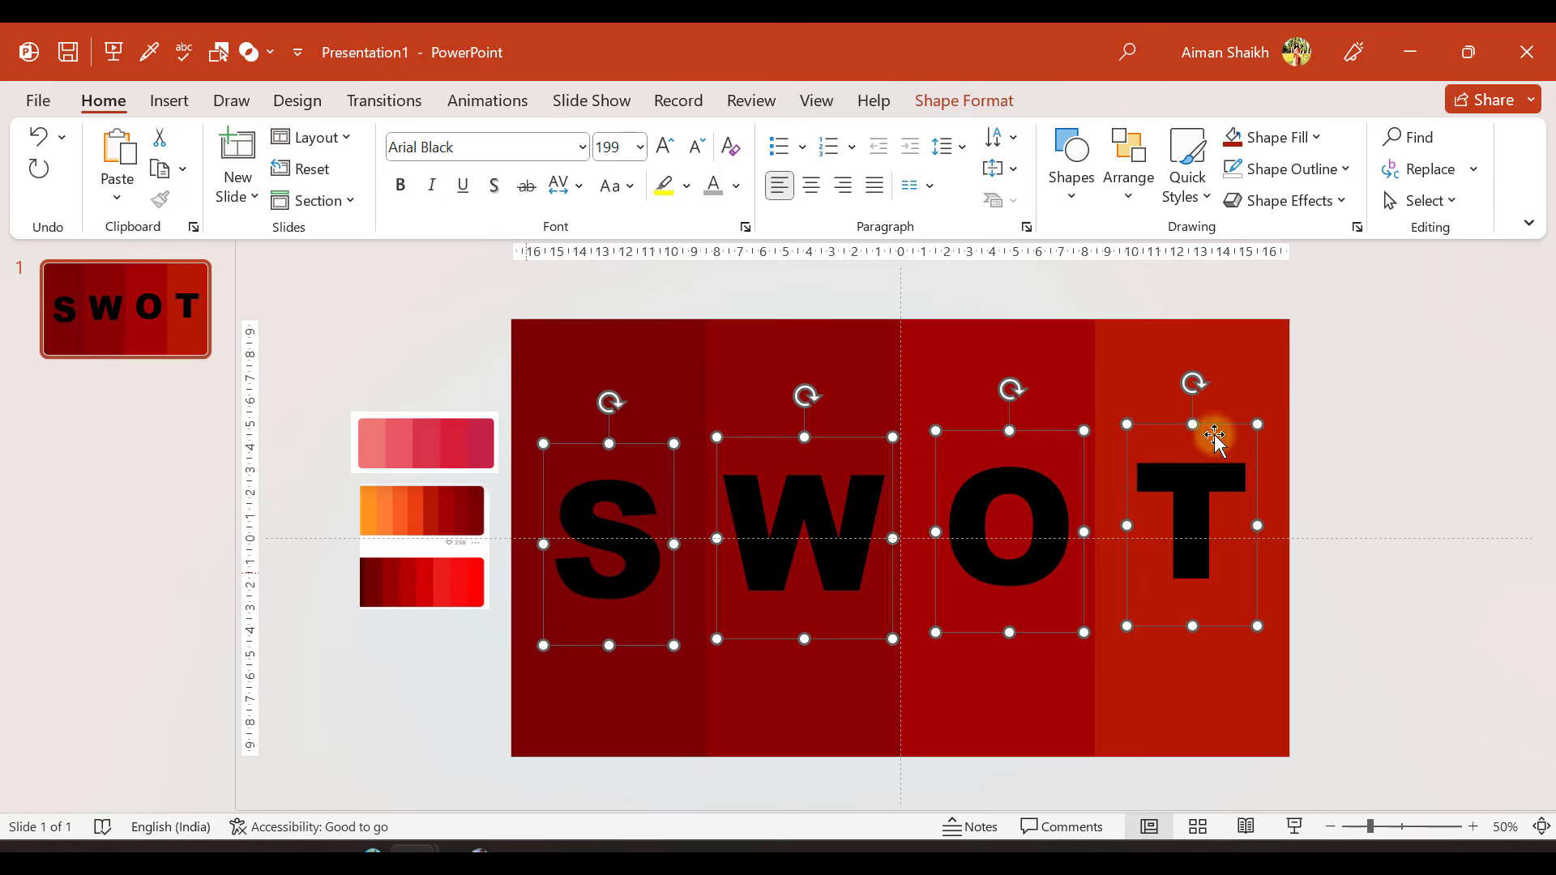
- Align the four letters to the same middle height
{"action": "left_click", "coordinate": [1131, 195]}
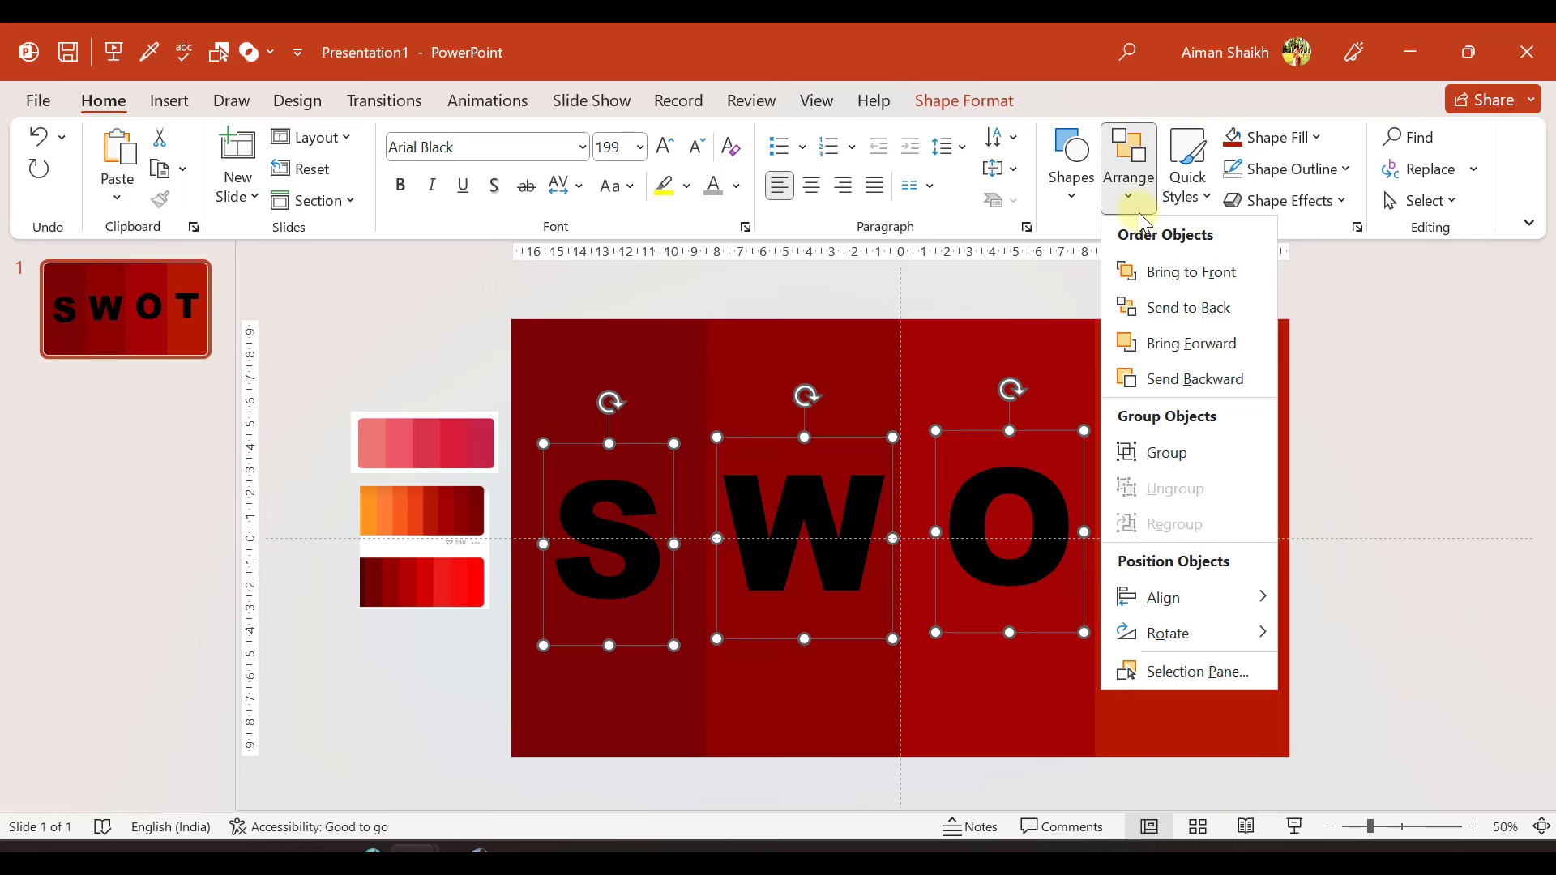
{"action": "mouse_move", "coordinate": [1257, 597]}
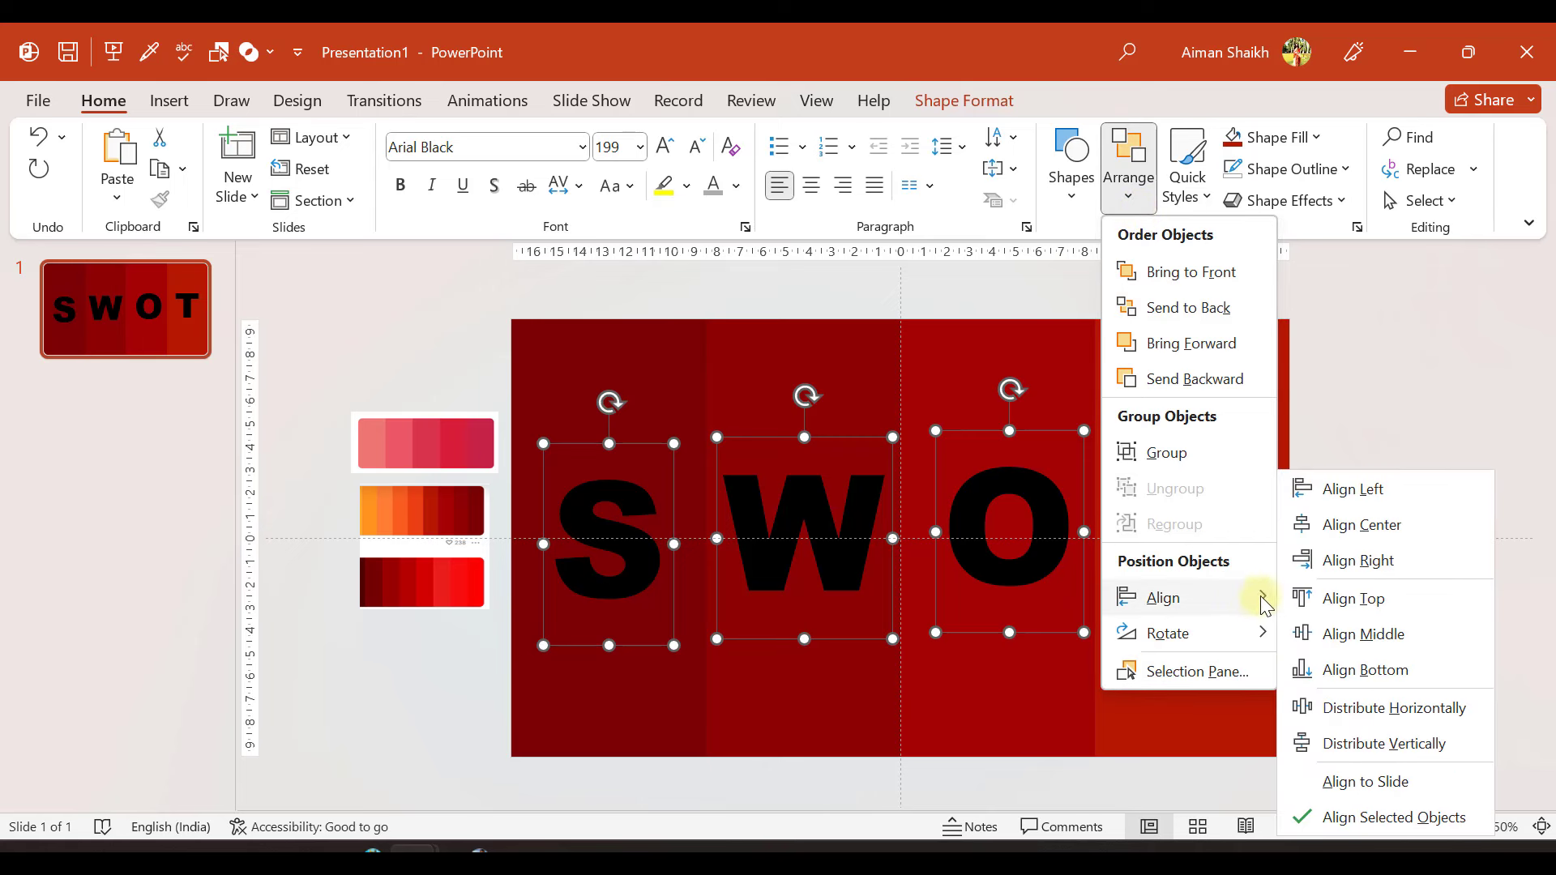
{"action": "left_click", "coordinate": [1364, 636]}
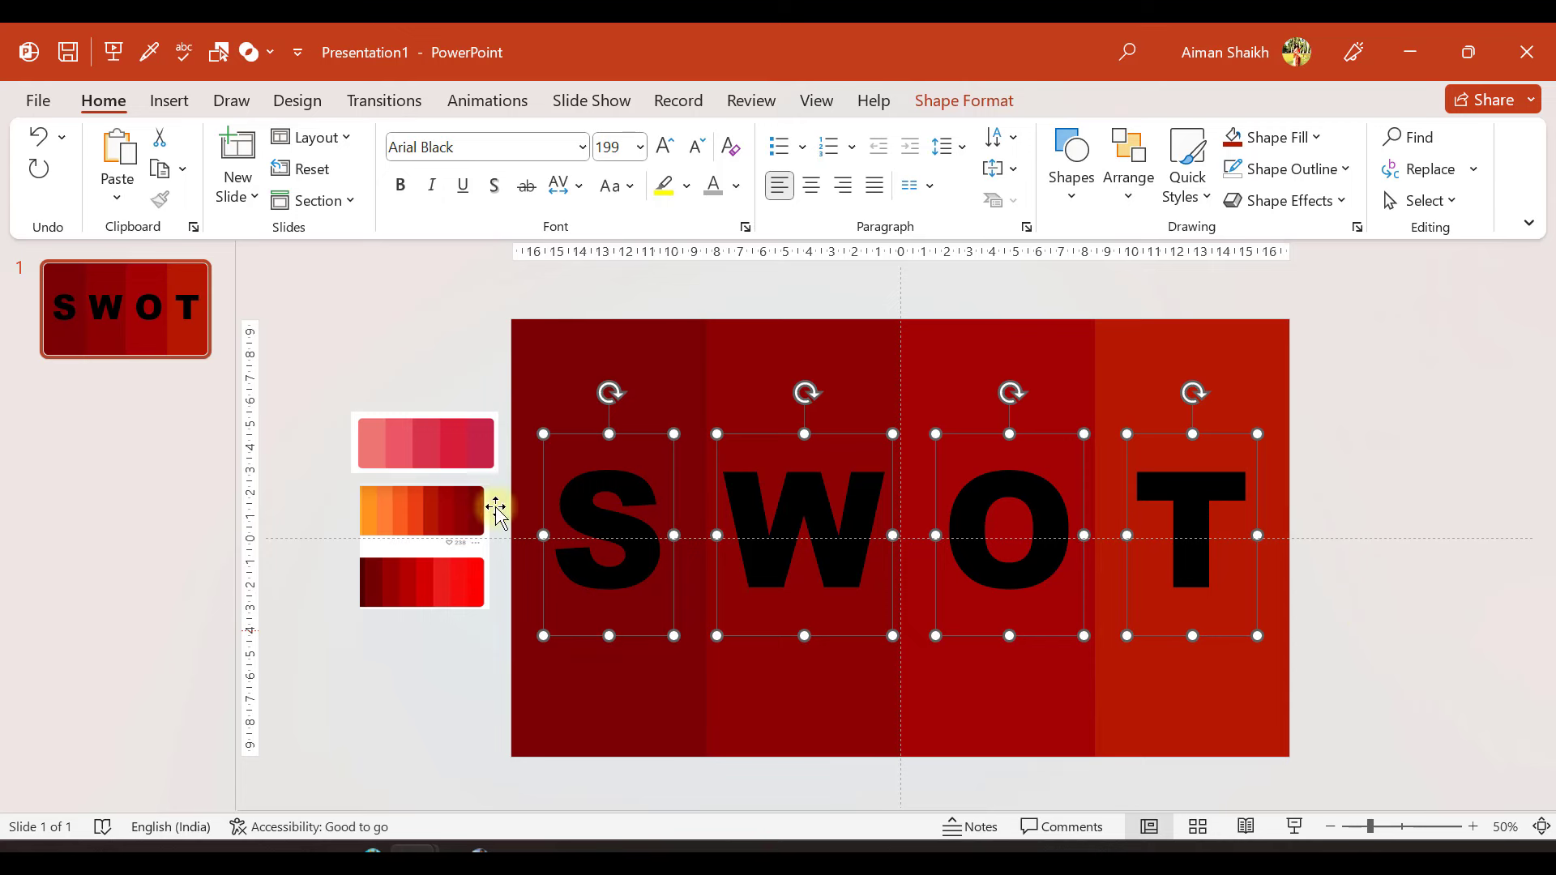
{"action": "left_click", "coordinate": [1391, 451]}
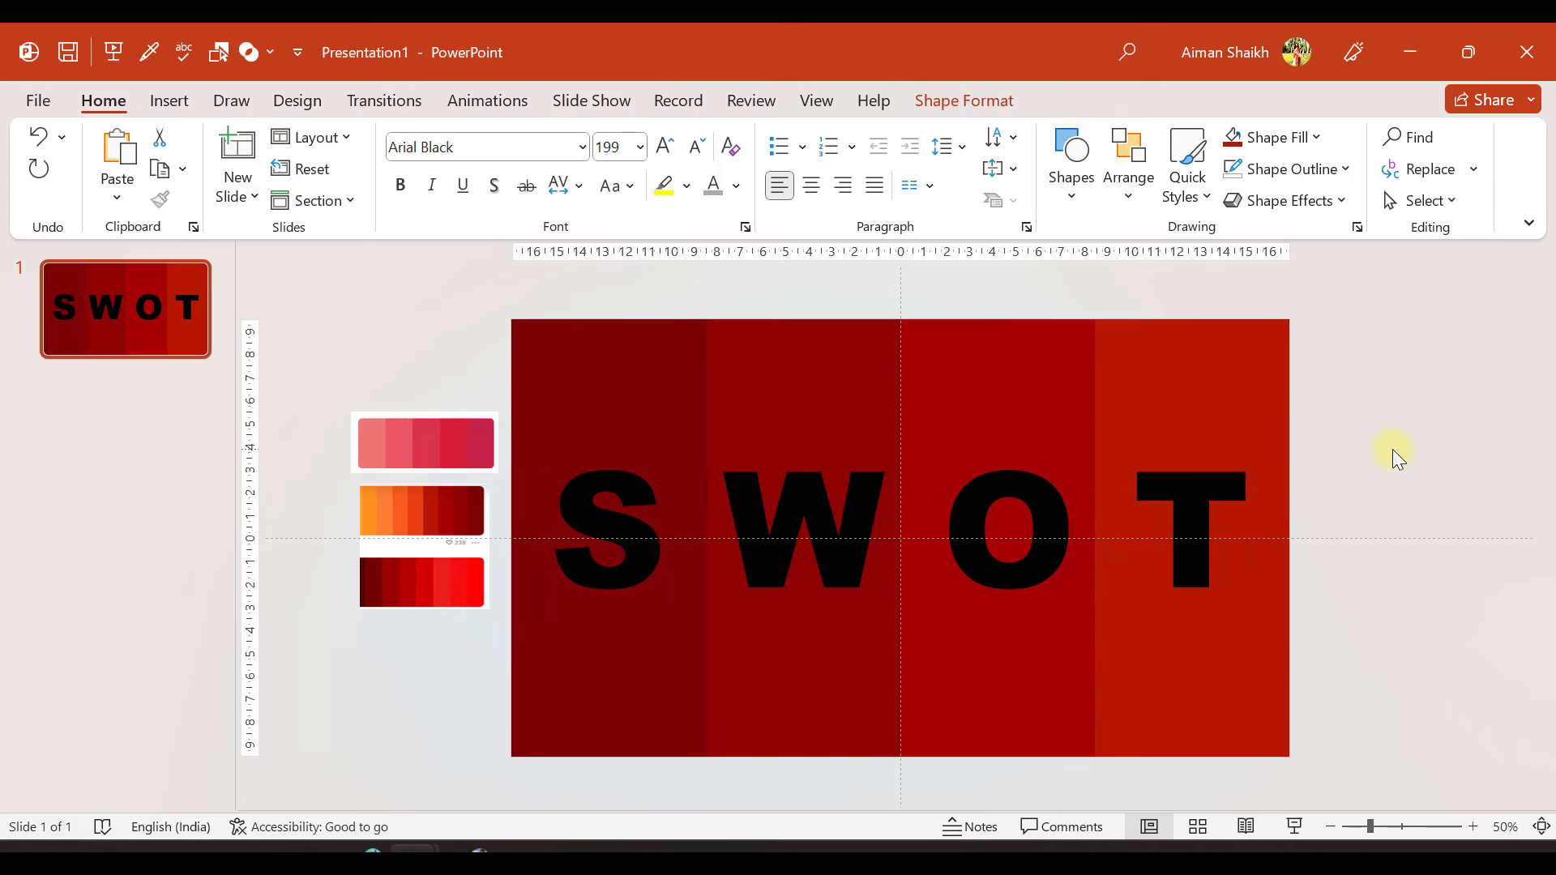
- Change the font colour of the S, W, O and T letters to light grey
{"action": "left_click", "coordinate": [618, 500]}
{"action": "left_click", "coordinate": [824, 521], "text": "shift"}
{"action": "left_click", "coordinate": [997, 517], "text": "shift"}
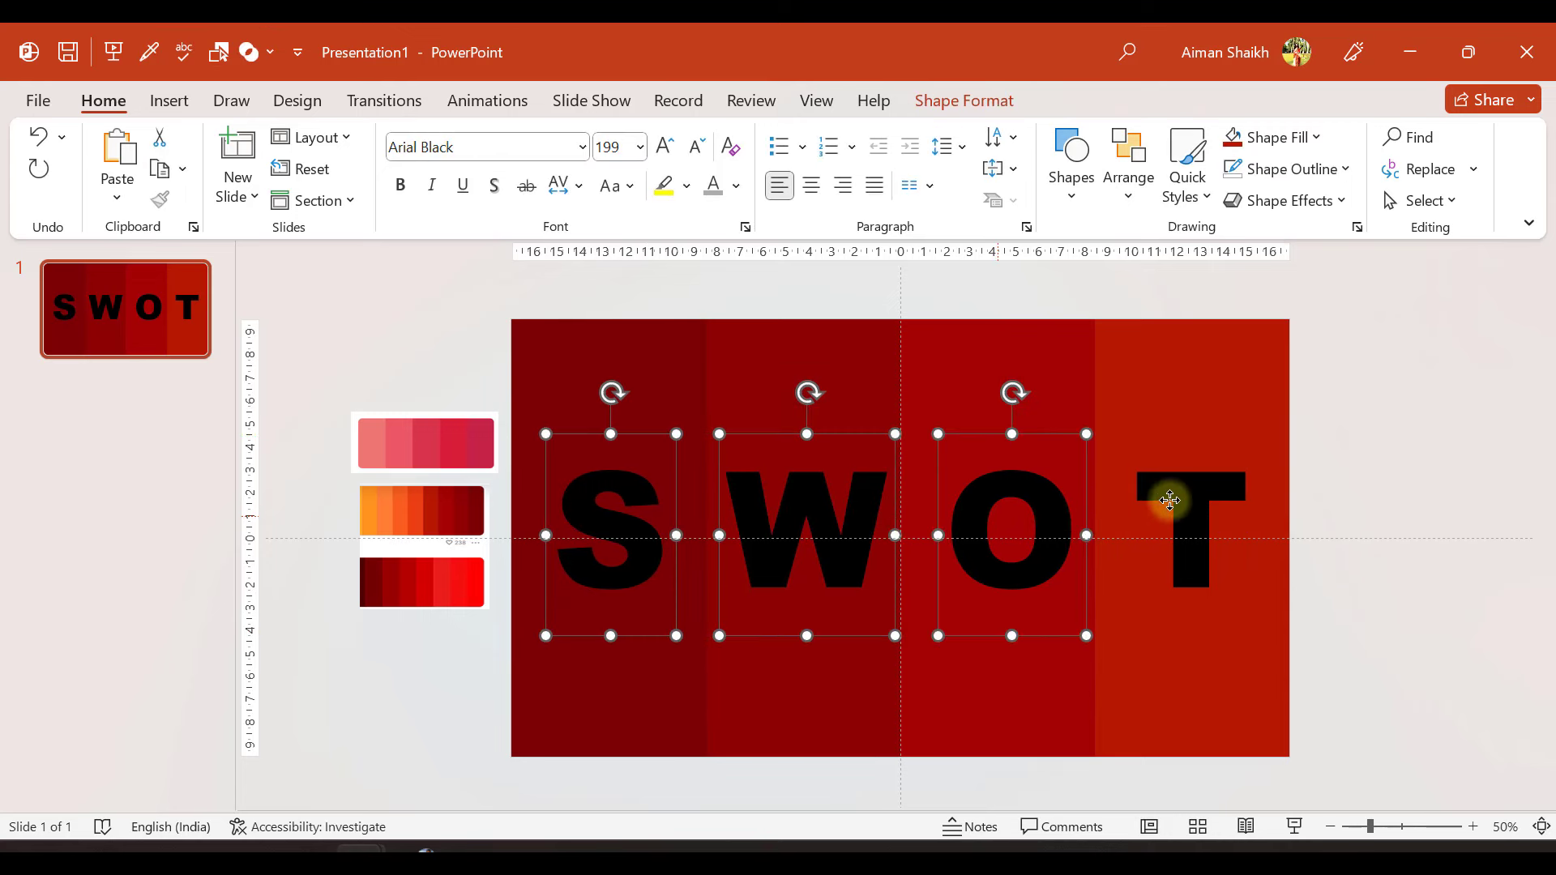
{"action": "left_click", "coordinate": [1187, 527], "text": "shift"}
{"action": "left_click", "coordinate": [736, 186]}
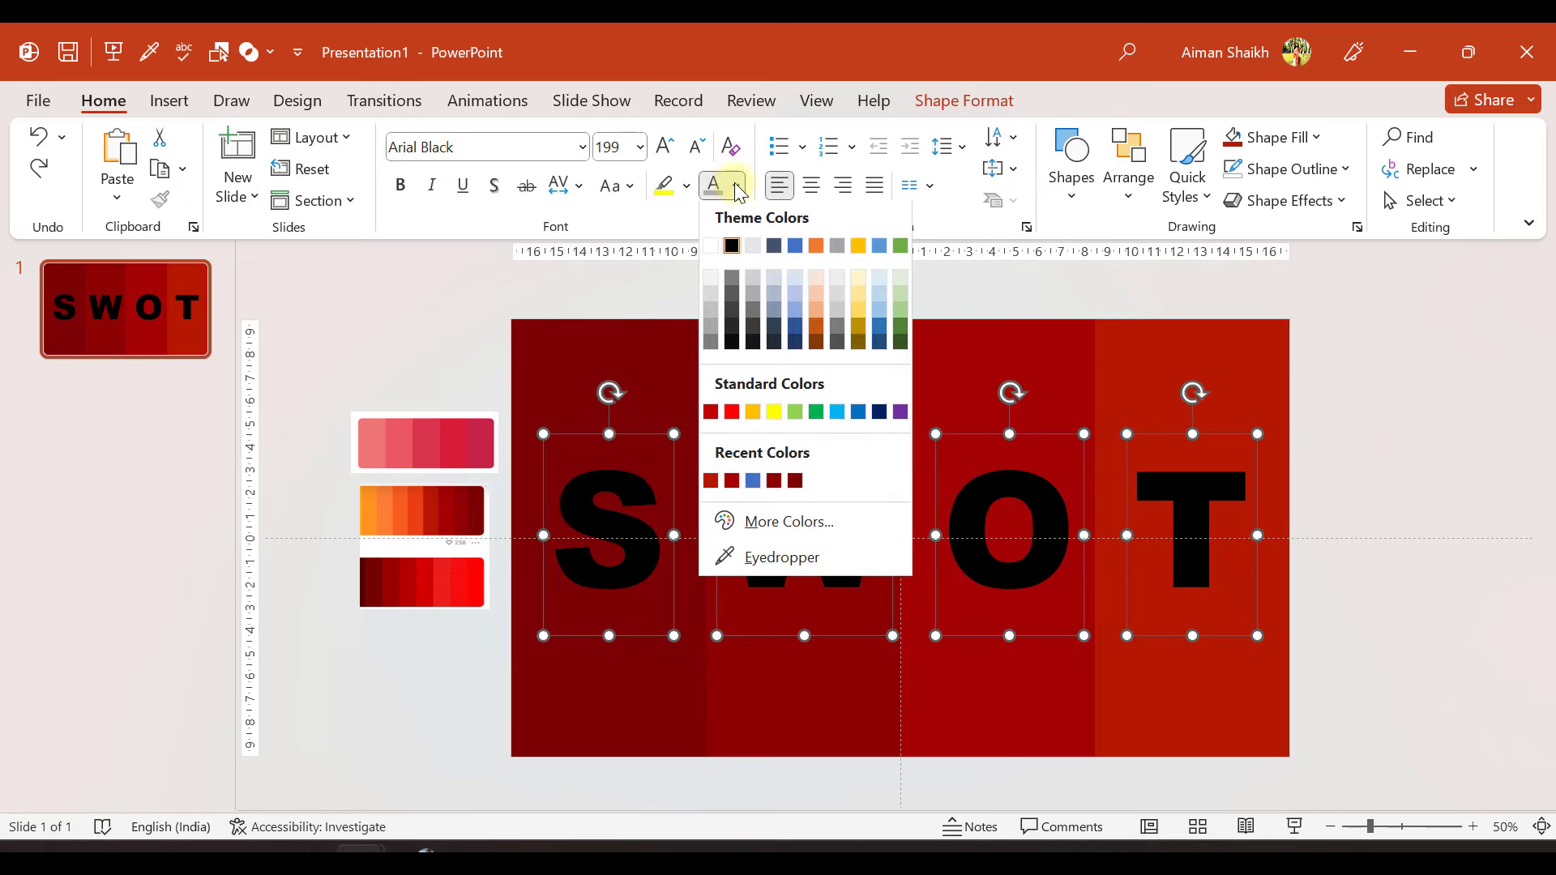
{"action": "left_click", "coordinate": [753, 248]}
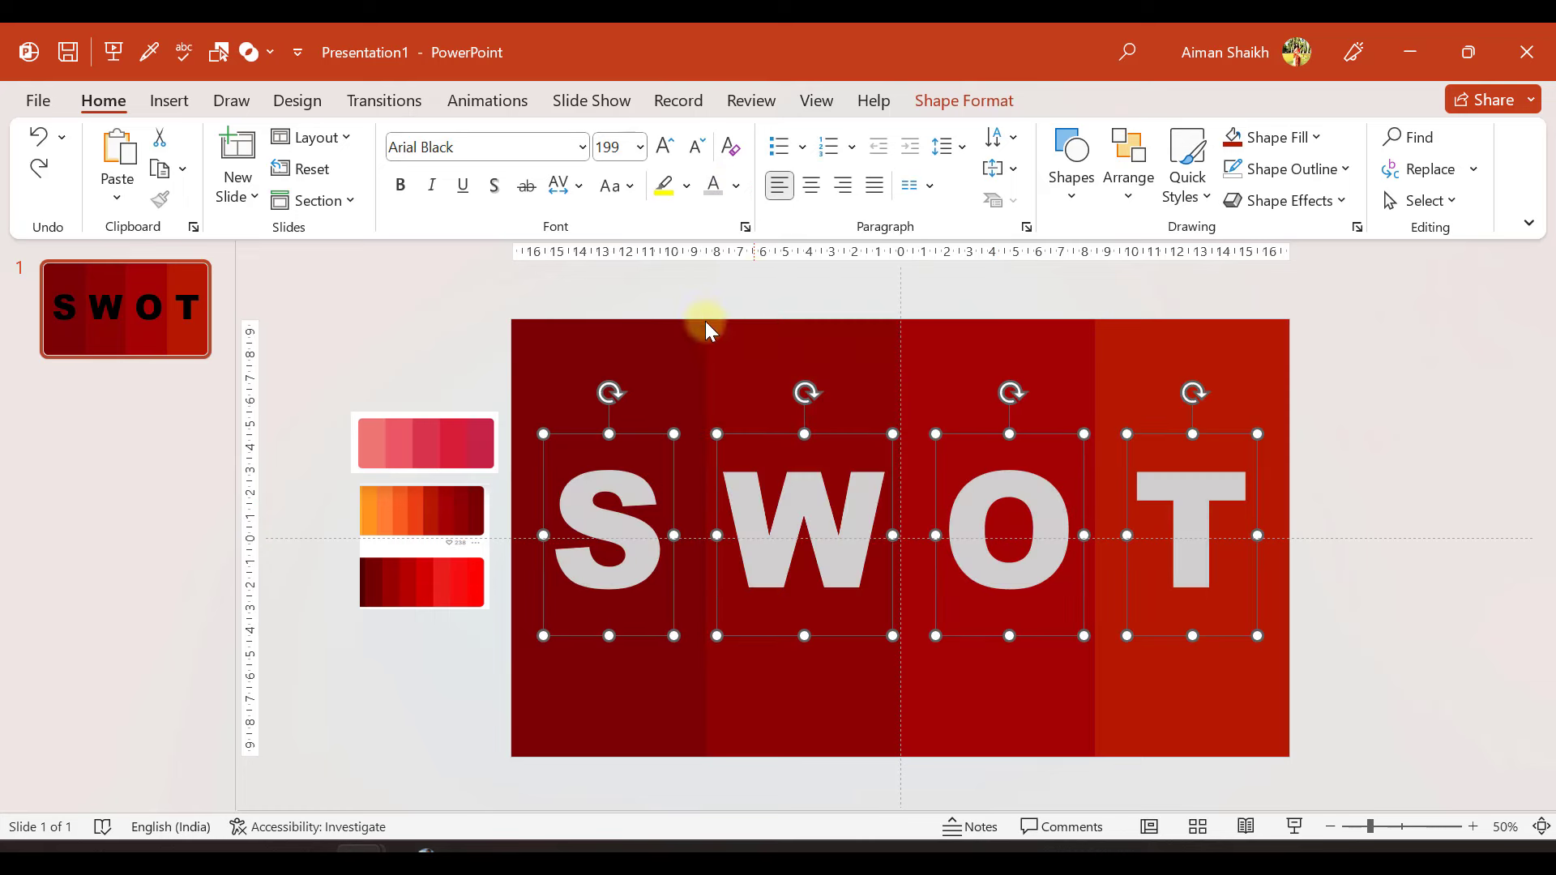
{"action": "left_click", "coordinate": [468, 347]}
{"action": "scroll", "coordinate": [454, 342], "scroll_direction": "up", "scroll_amount": 1, "text": "ctrl"}
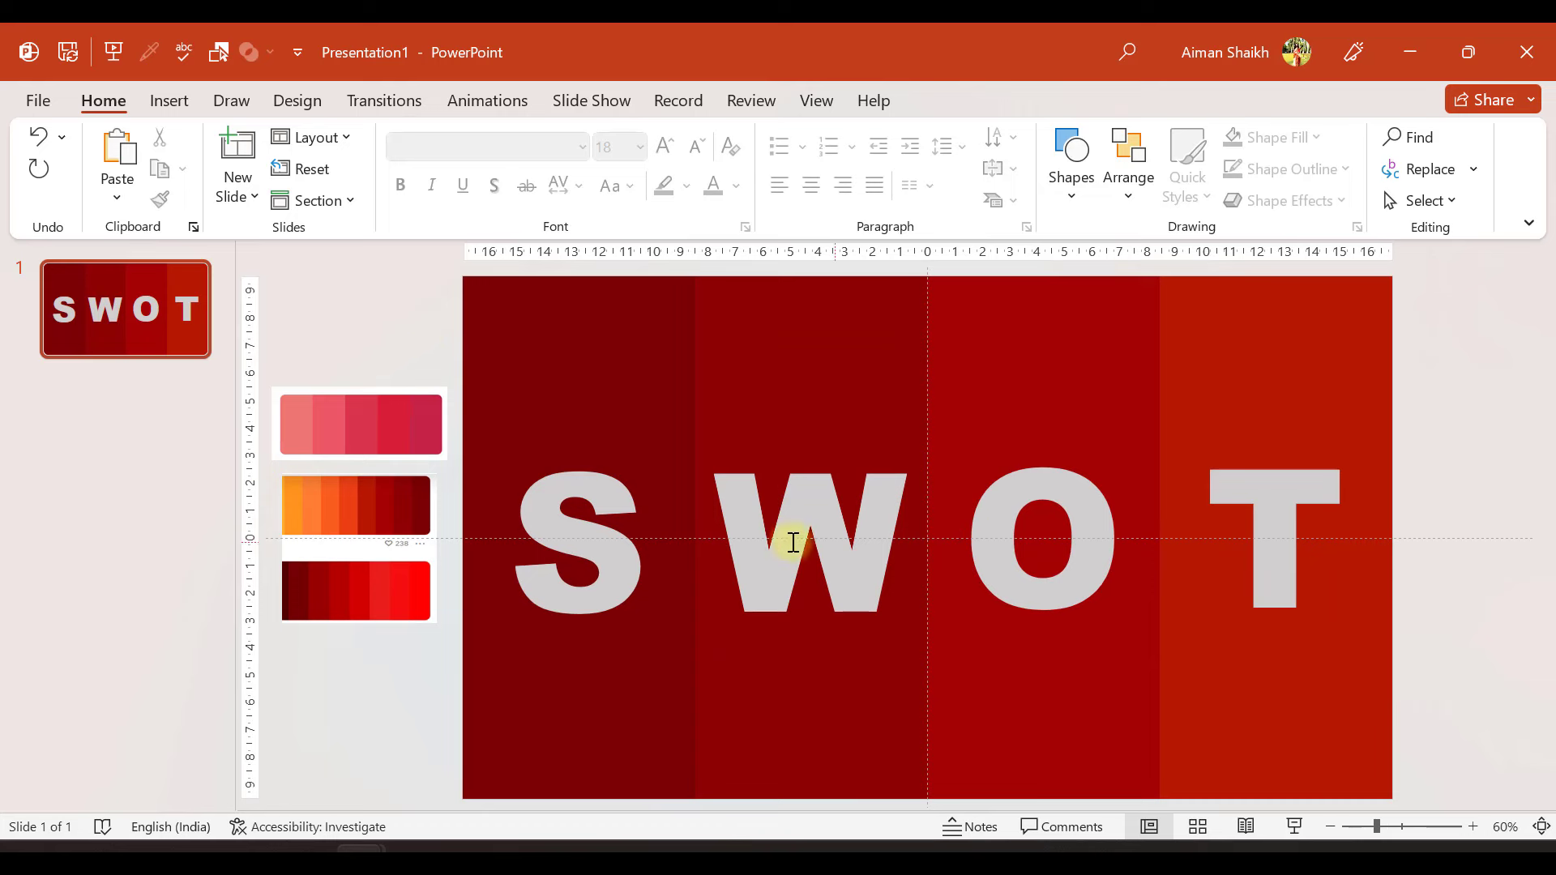
- Reselect all four letters and bring up the Animations options
{"action": "left_click", "coordinate": [580, 518]}
{"action": "left_click", "coordinate": [857, 527], "text": "shift"}
{"action": "left_click", "coordinate": [1053, 525], "text": "shift"}
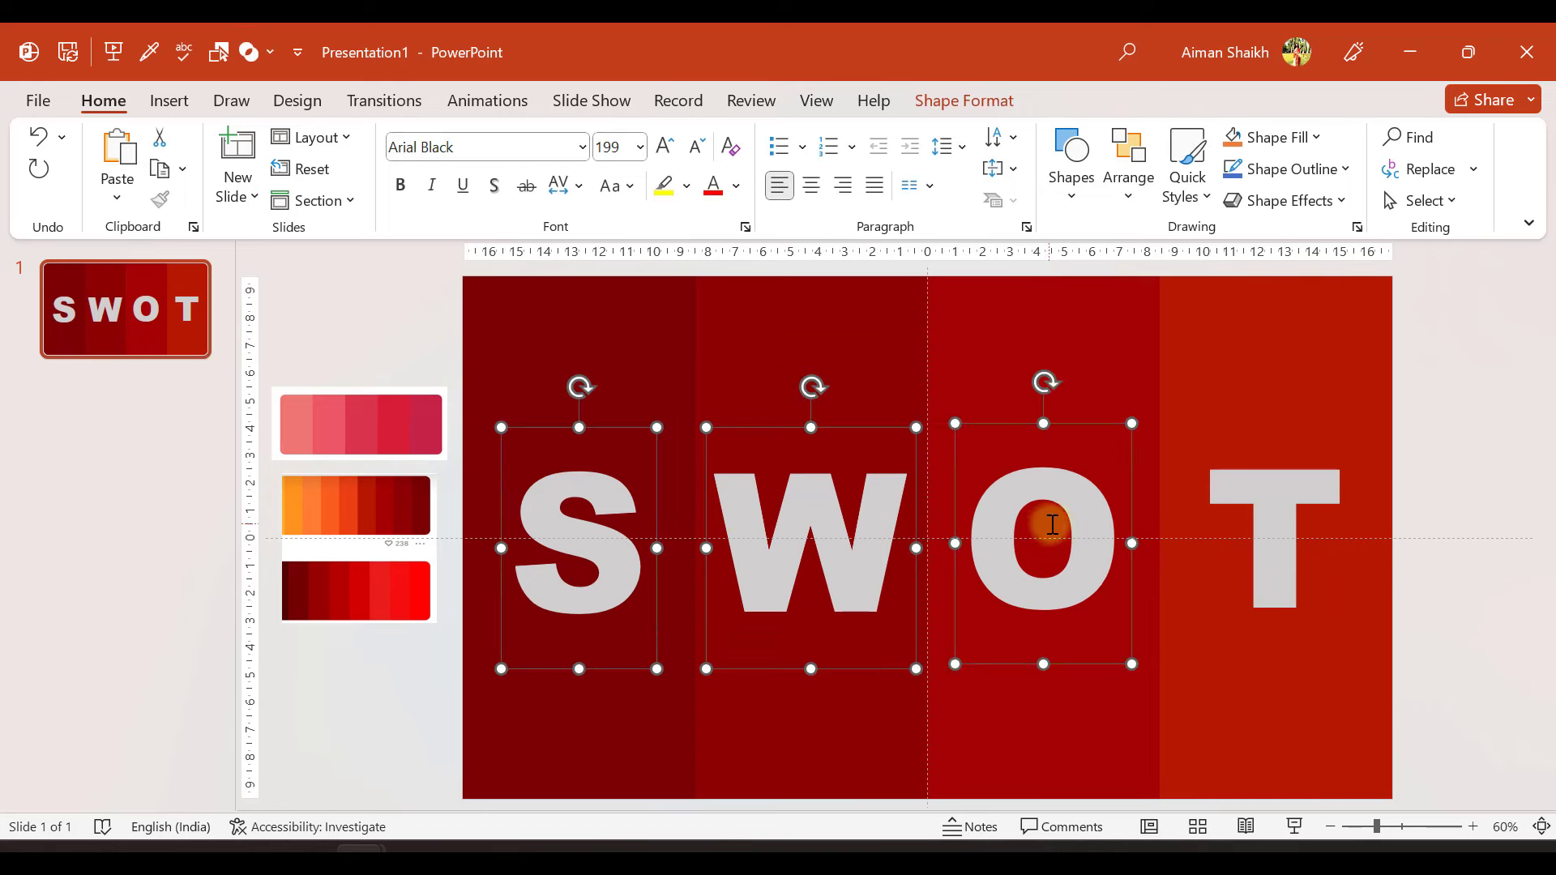
{"action": "left_click", "coordinate": [1260, 478], "text": "shift"}
{"action": "left_click", "coordinate": [489, 100]}
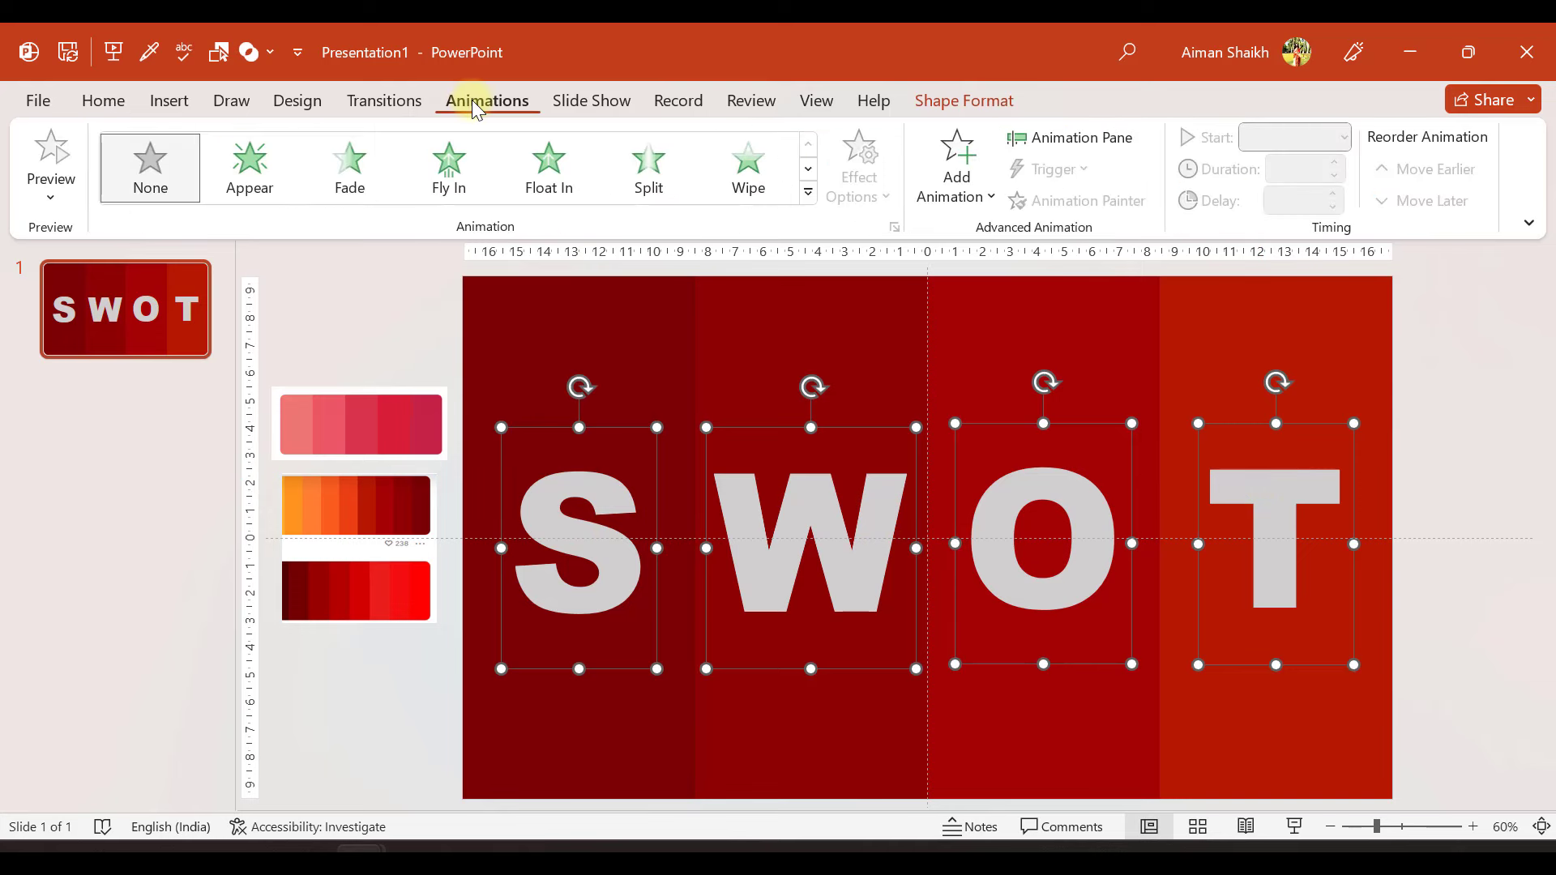
- Animate the four letters with Wipe from the left, each starting On Click
{"action": "left_click", "coordinate": [752, 181]}
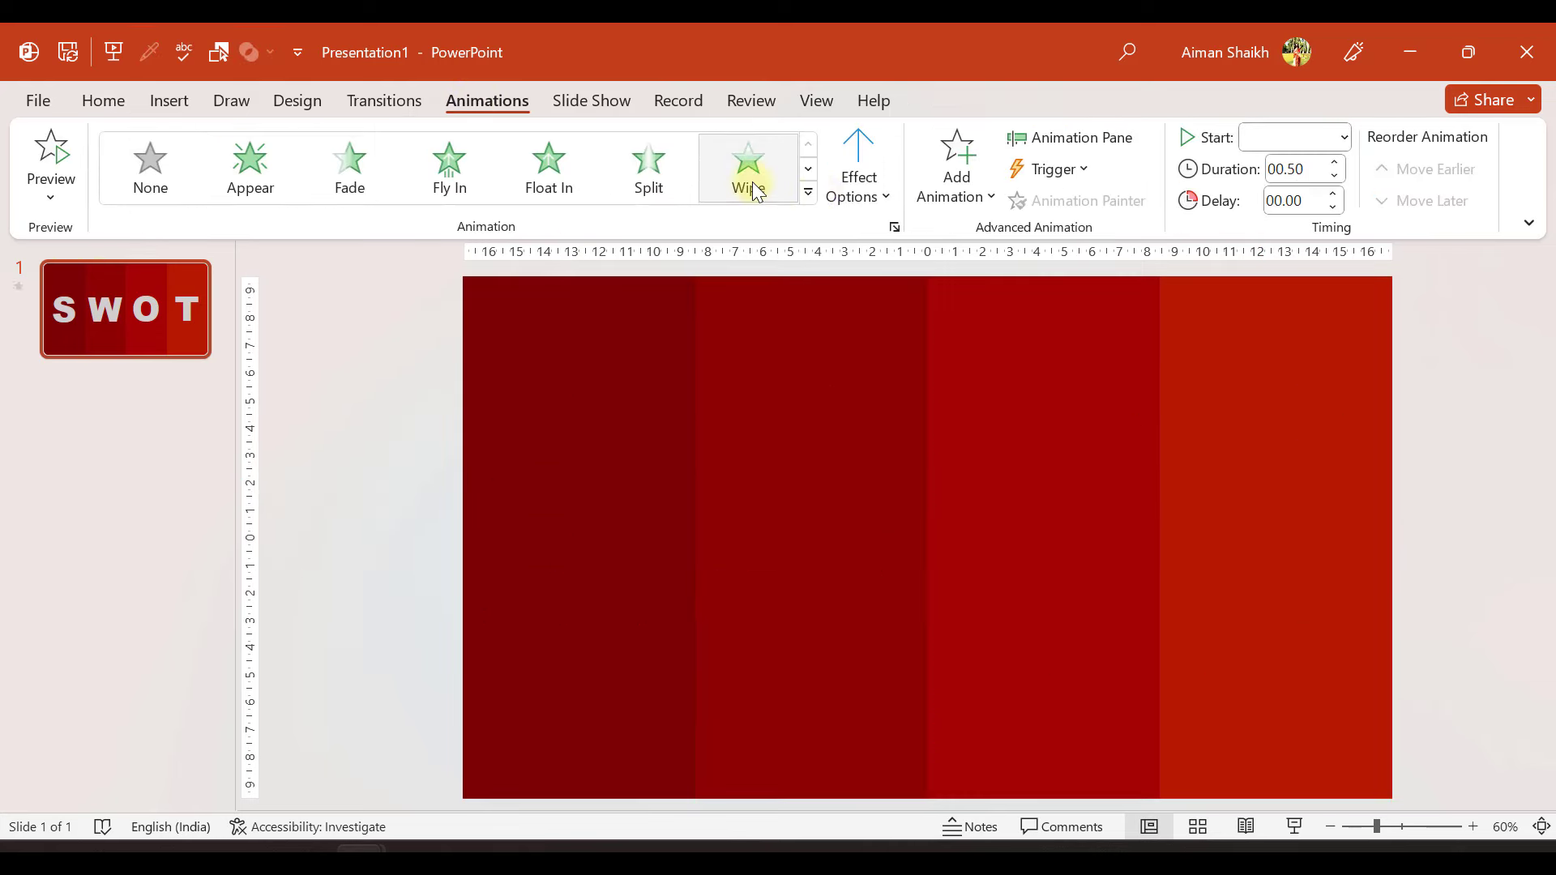
{"action": "left_click", "coordinate": [871, 201]}
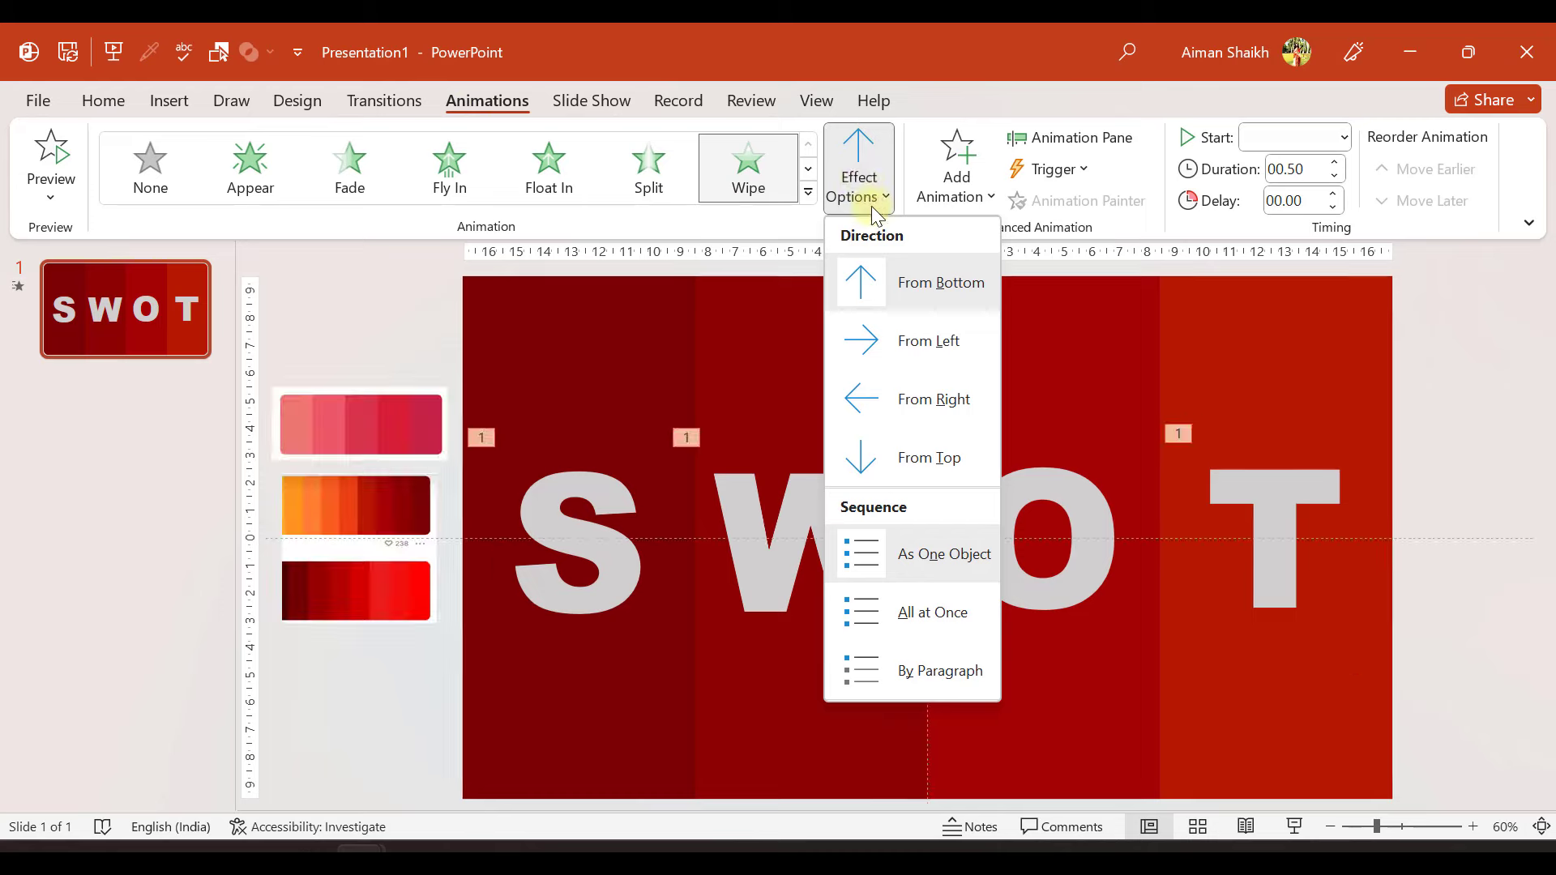
{"action": "left_click", "coordinate": [916, 343]}
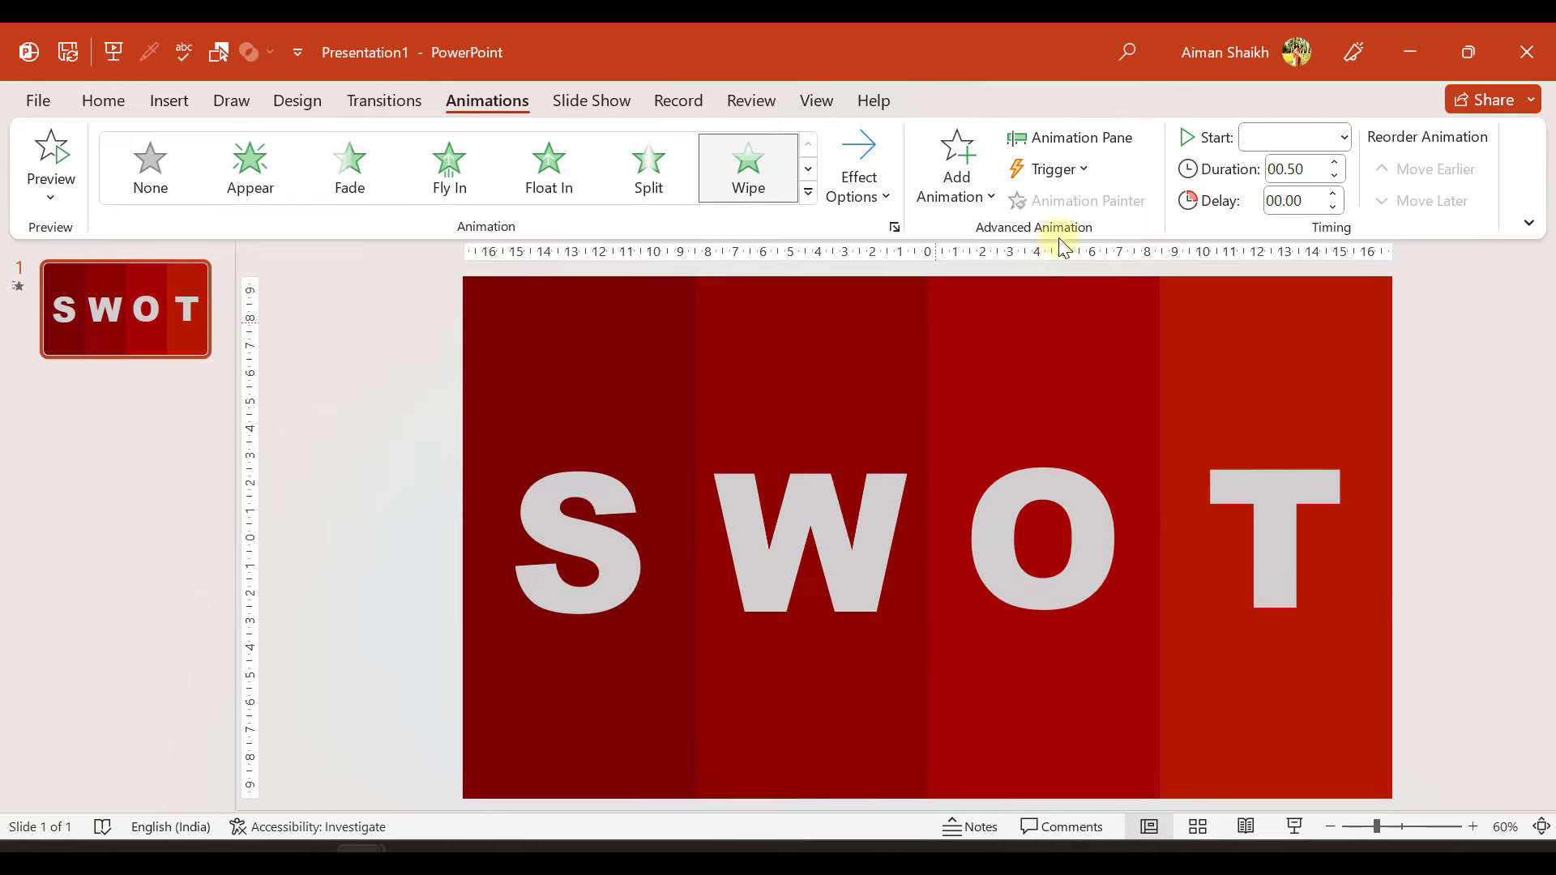
{"action": "left_click", "coordinate": [1346, 142]}
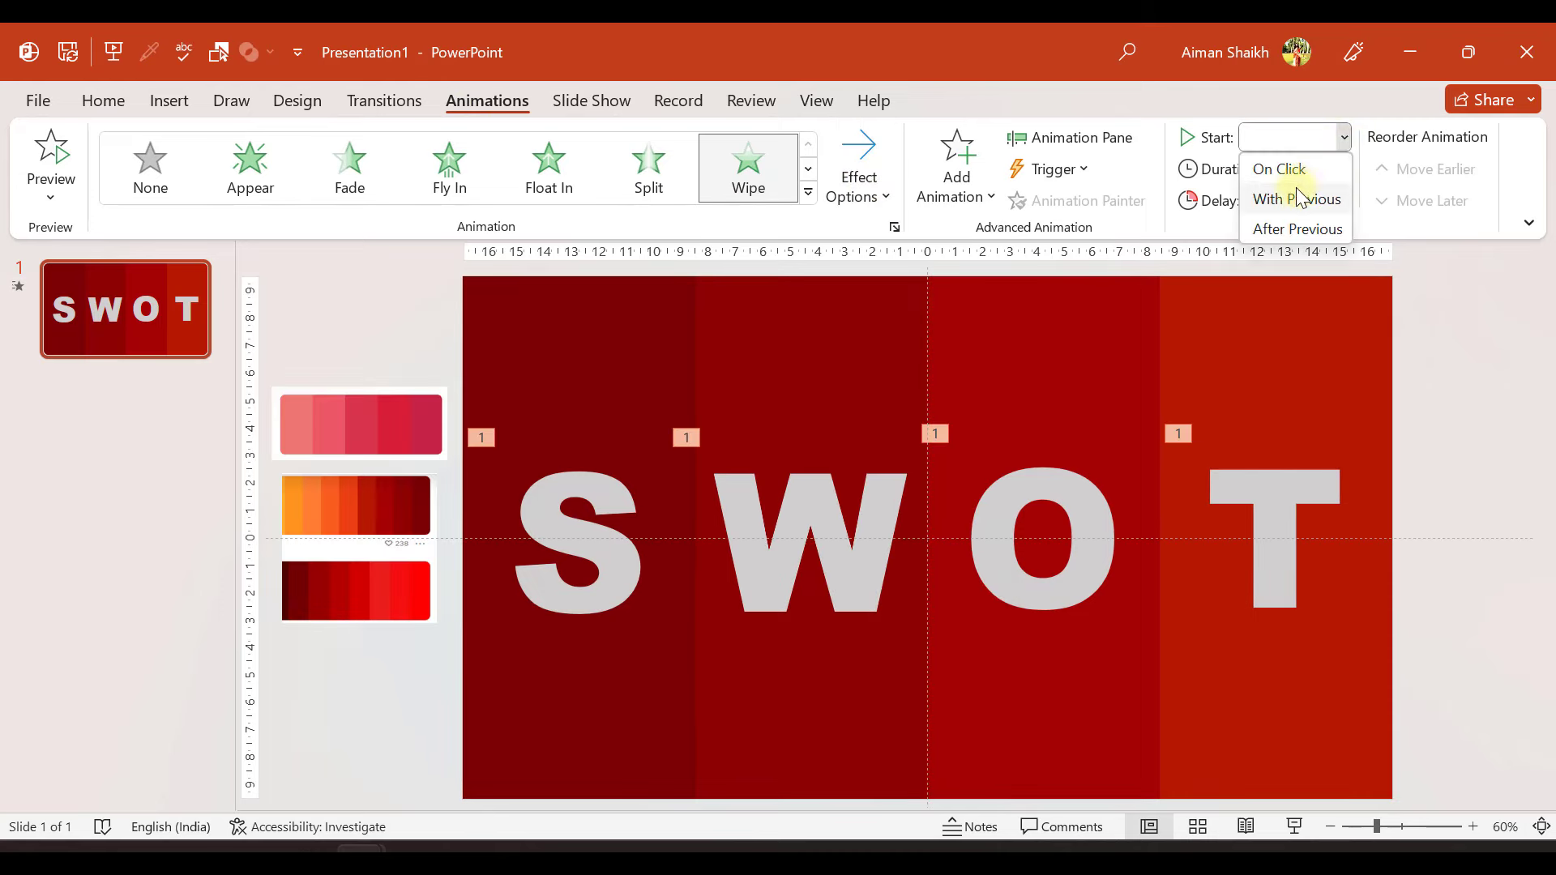
{"action": "left_click", "coordinate": [1281, 168]}
{"action": "left_click", "coordinate": [382, 320]}
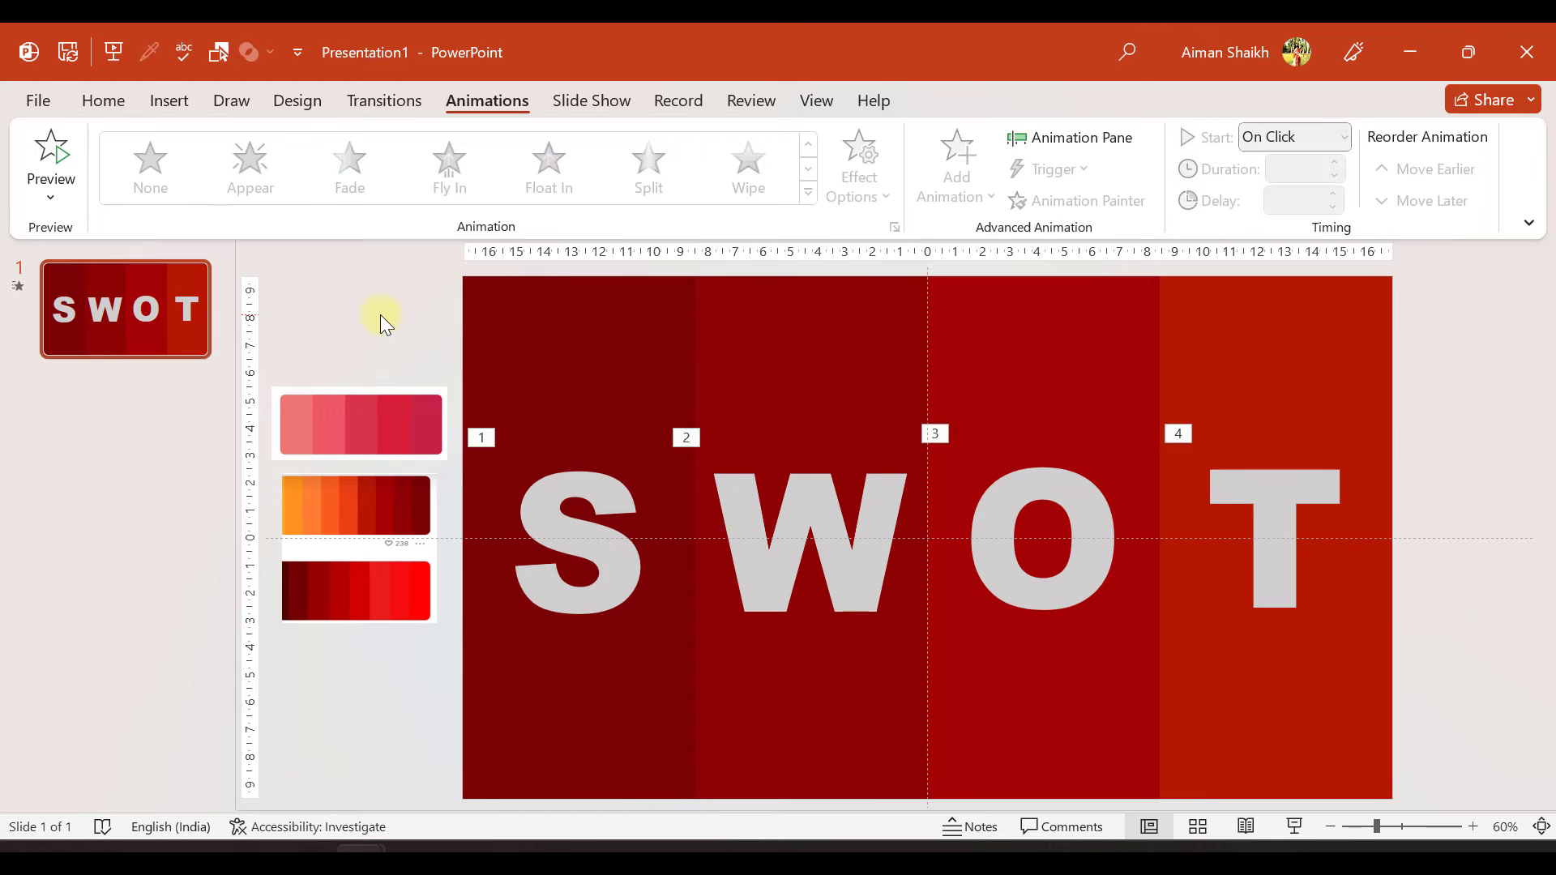